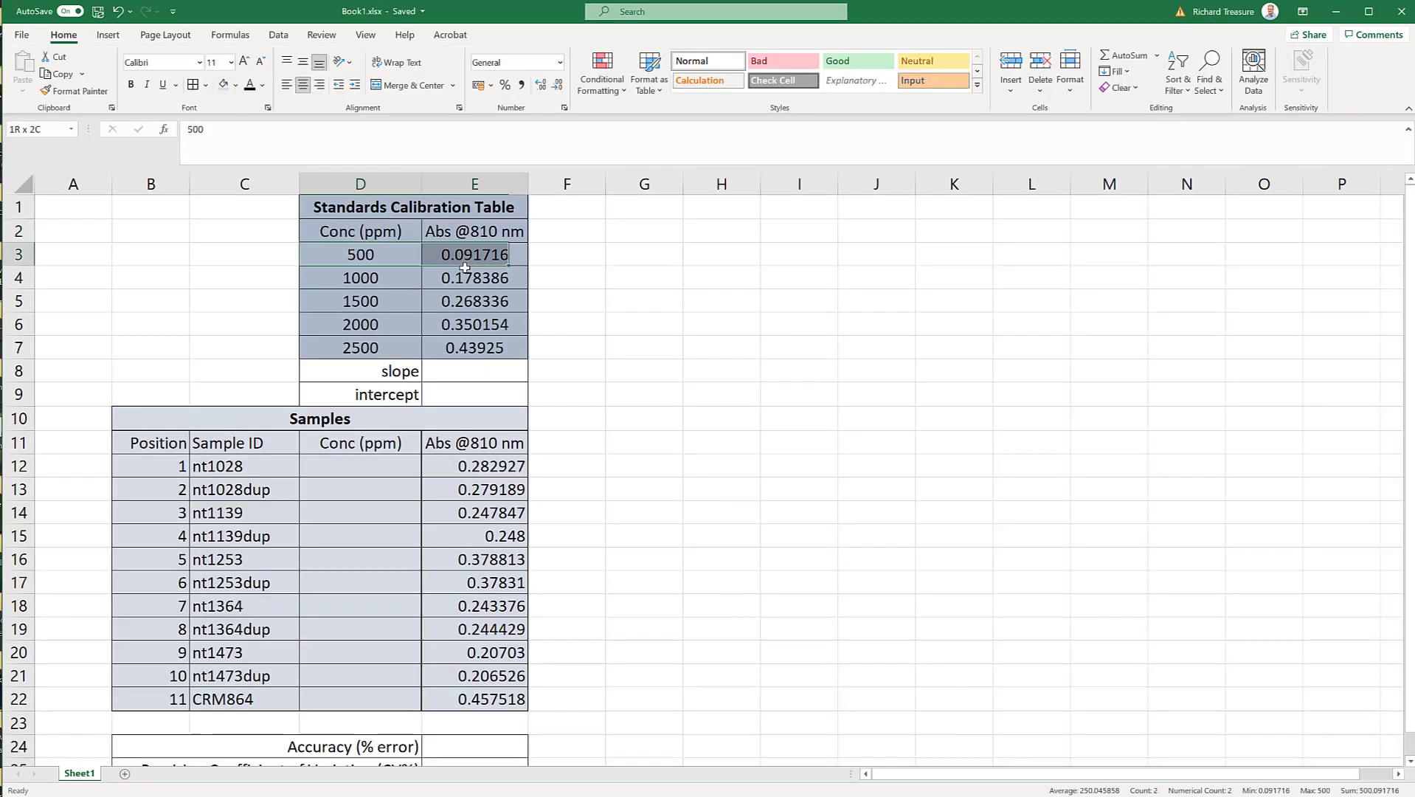
Insert a scatter chart of the standards in D3:E7
{"action": "left_click_drag", "start_coordinate": [360, 255], "coordinate": [474, 347]}
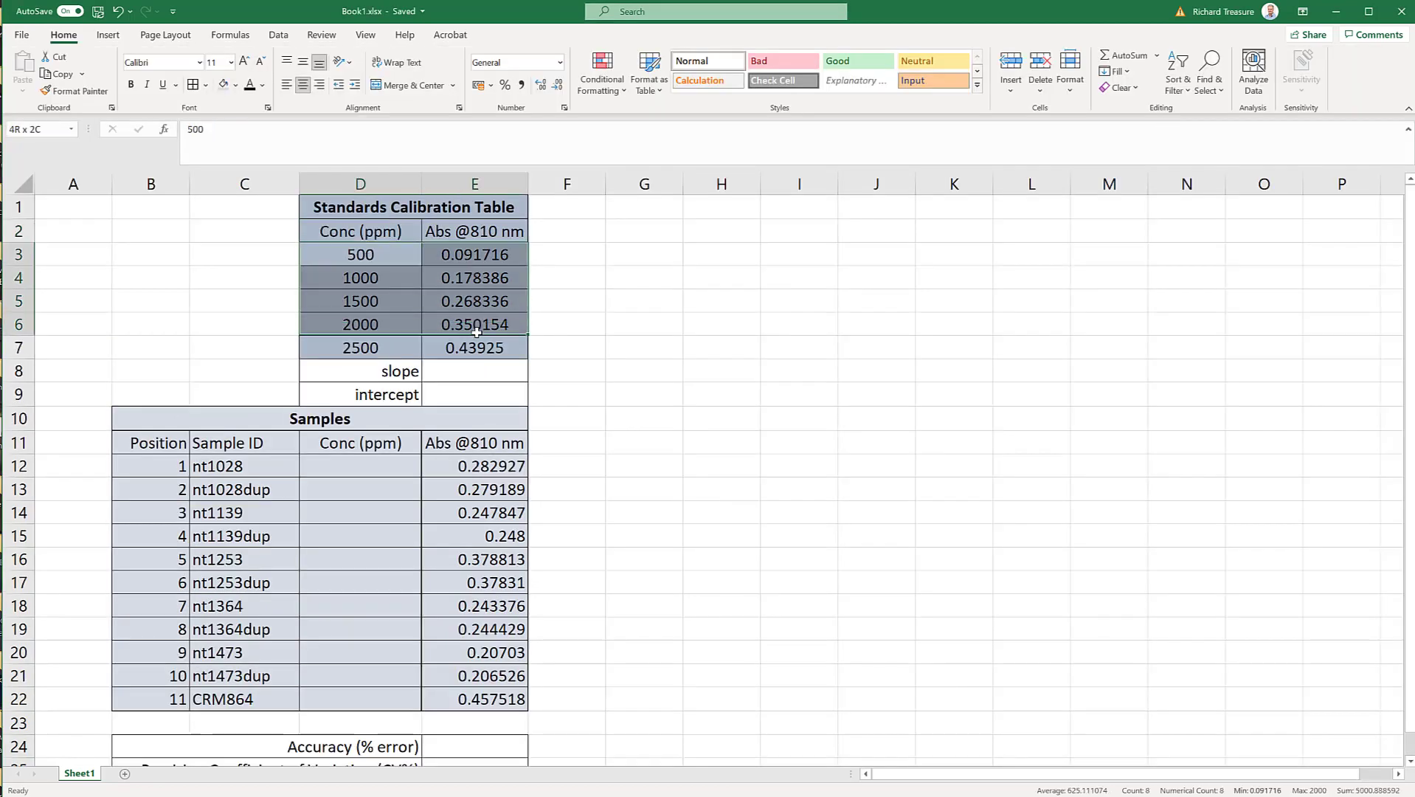
{"action": "left_click", "coordinate": [108, 34]}
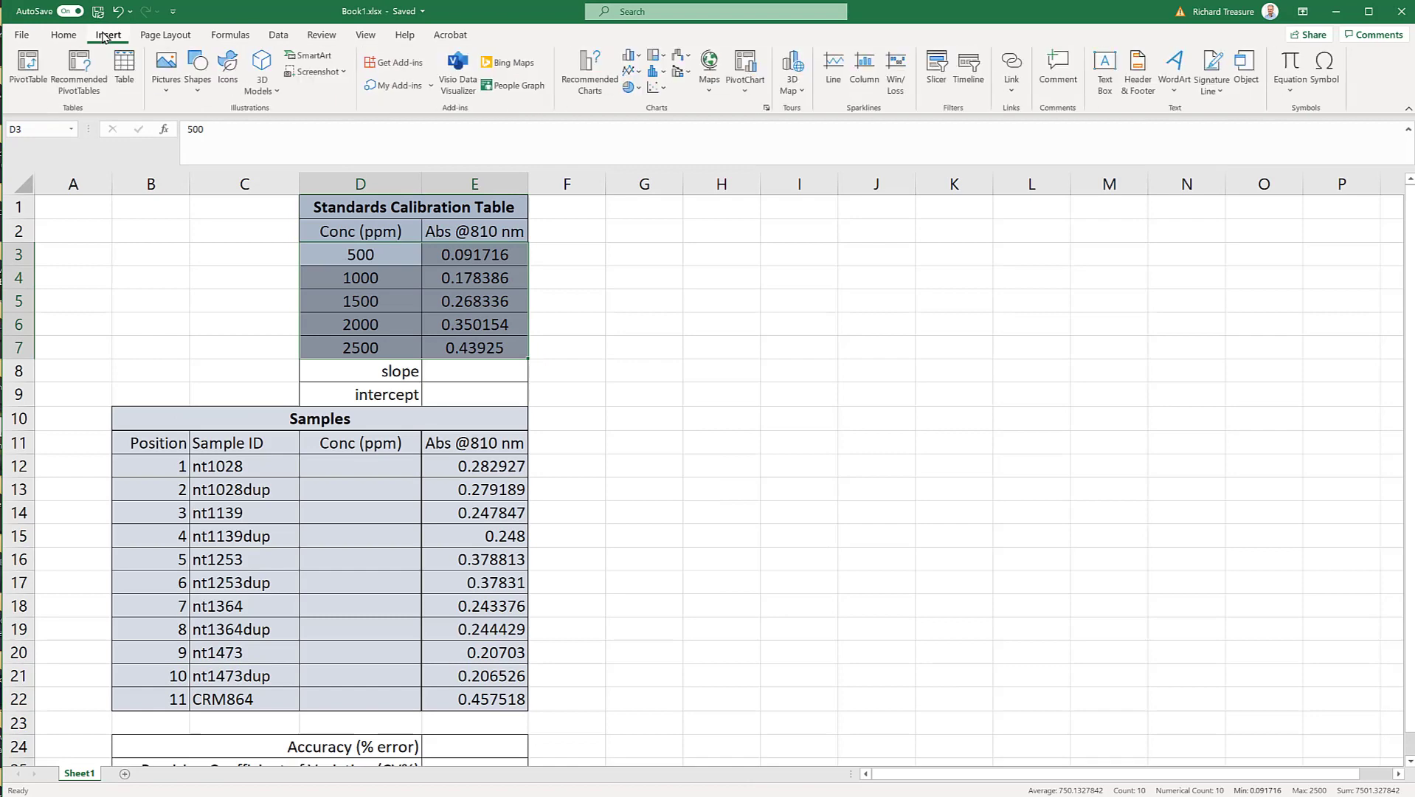
{"action": "left_click", "coordinate": [660, 89]}
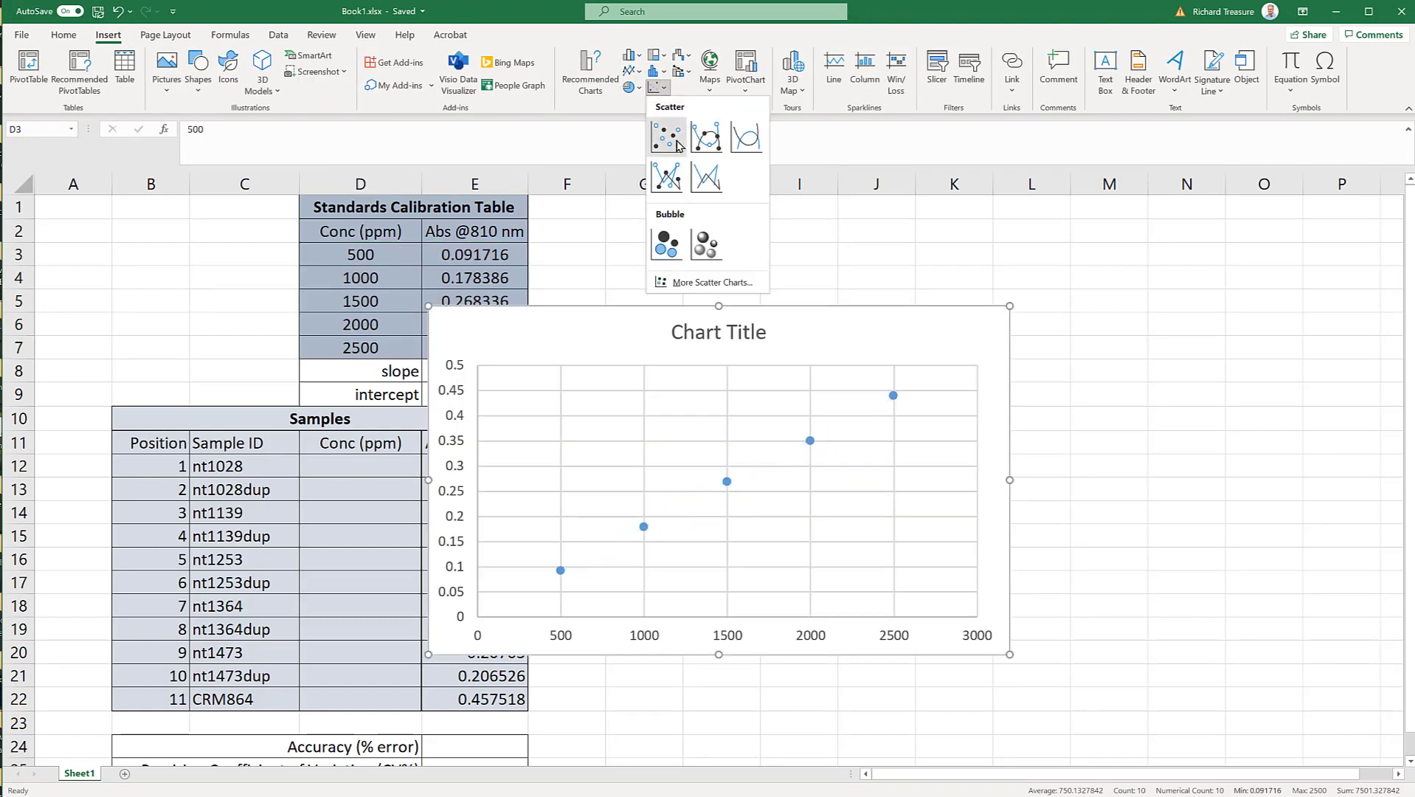
{"action": "left_click", "coordinate": [674, 142]}
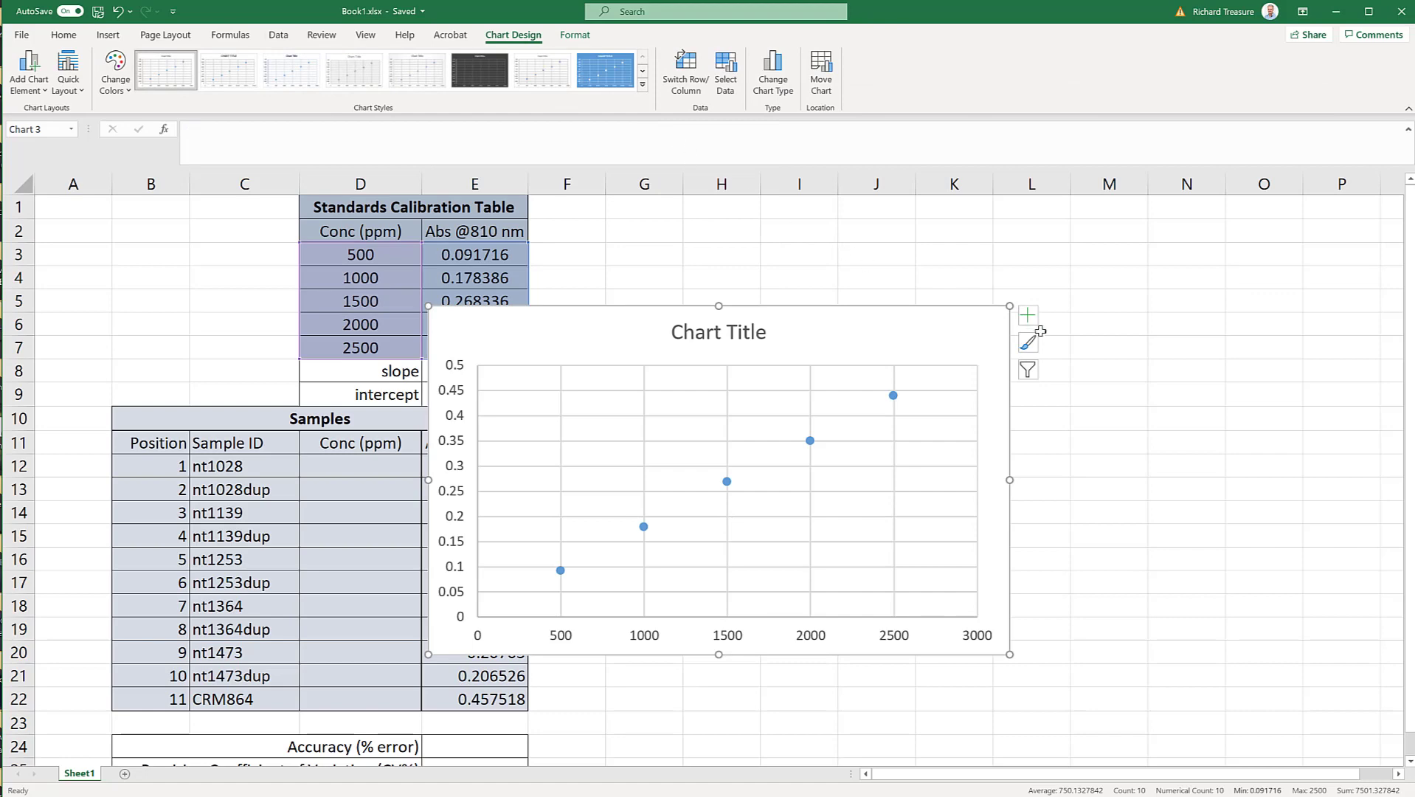
Add a linear trendline displaying its equation, y = 0.0002x + 0.0055
{"action": "left_click", "coordinate": [1032, 320]}
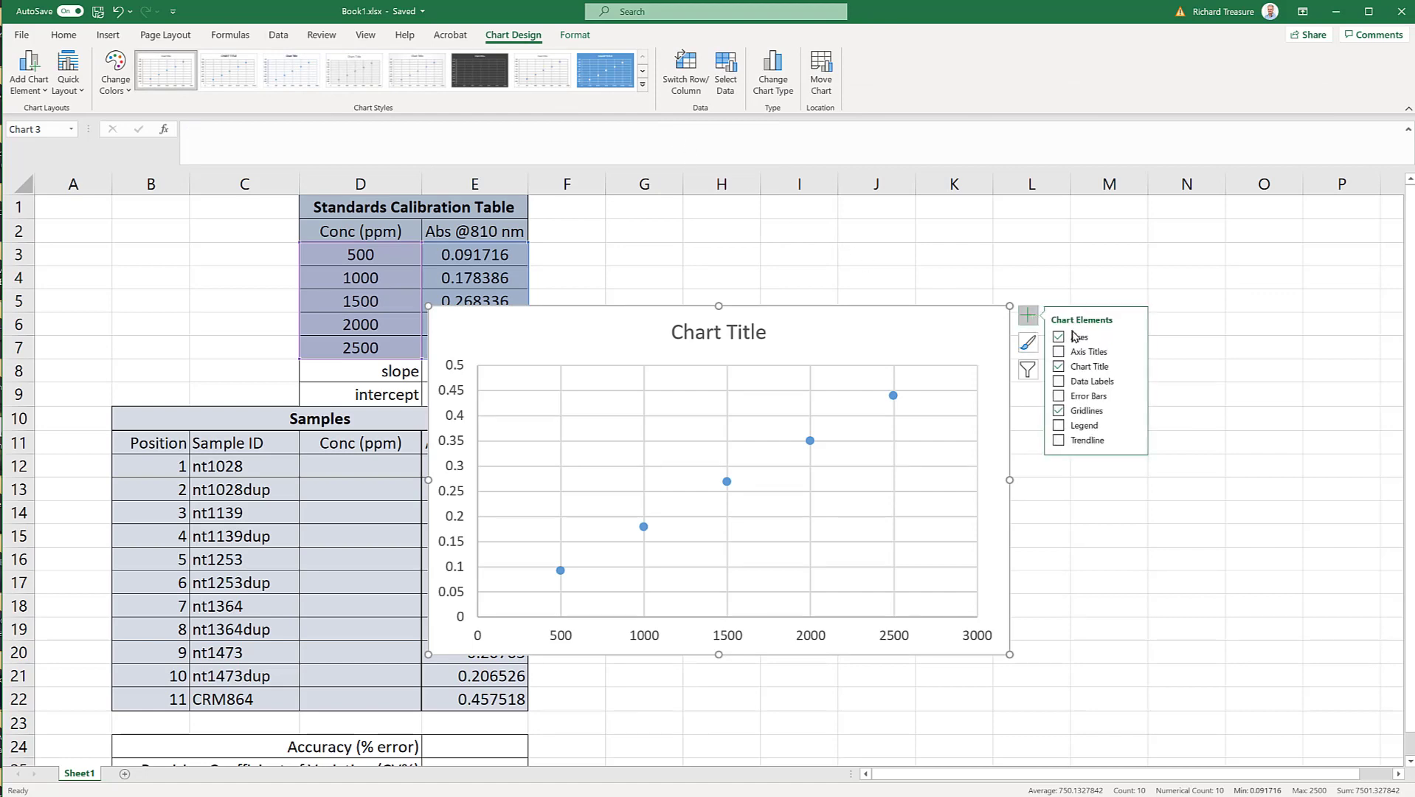
{"action": "left_click", "coordinate": [1134, 440]}
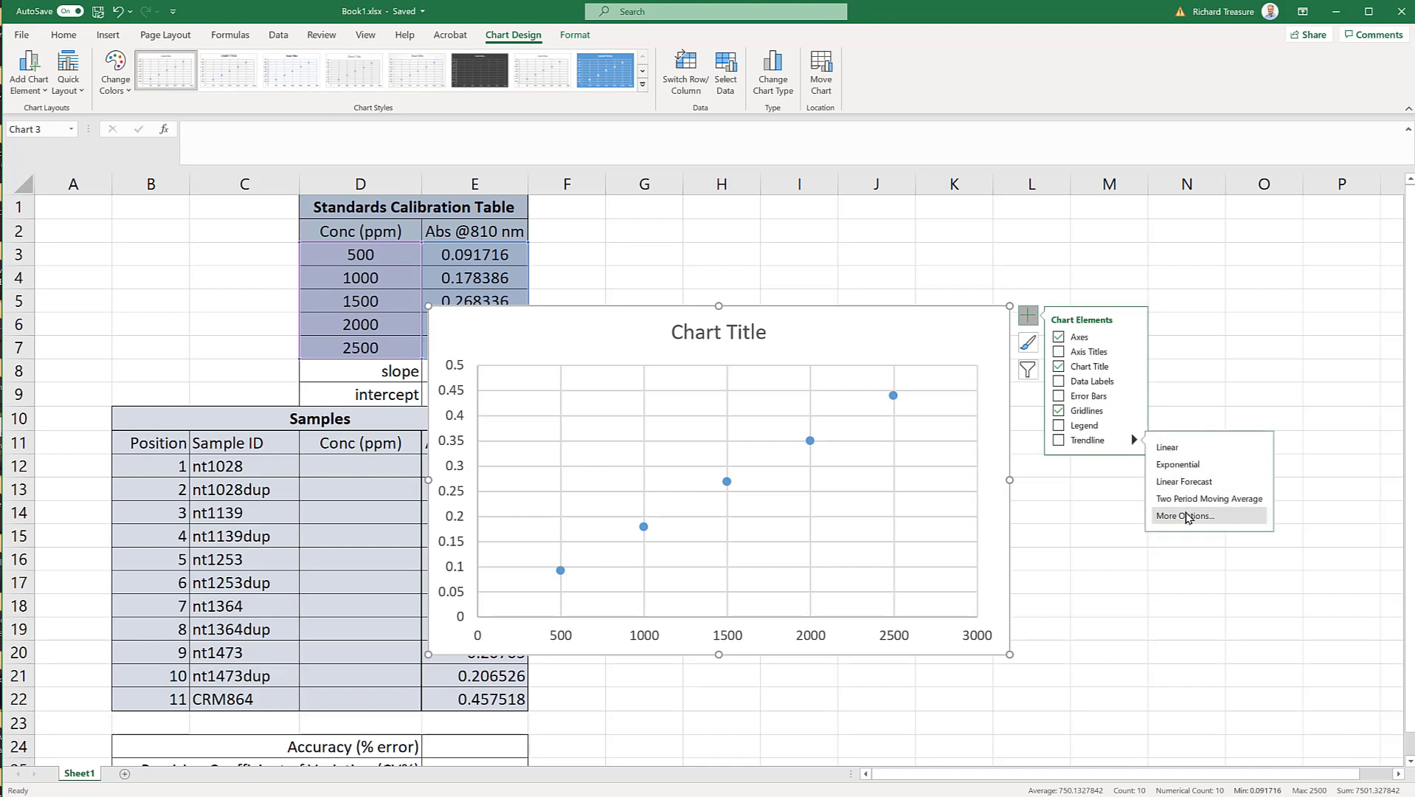
{"action": "left_click", "coordinate": [1185, 516]}
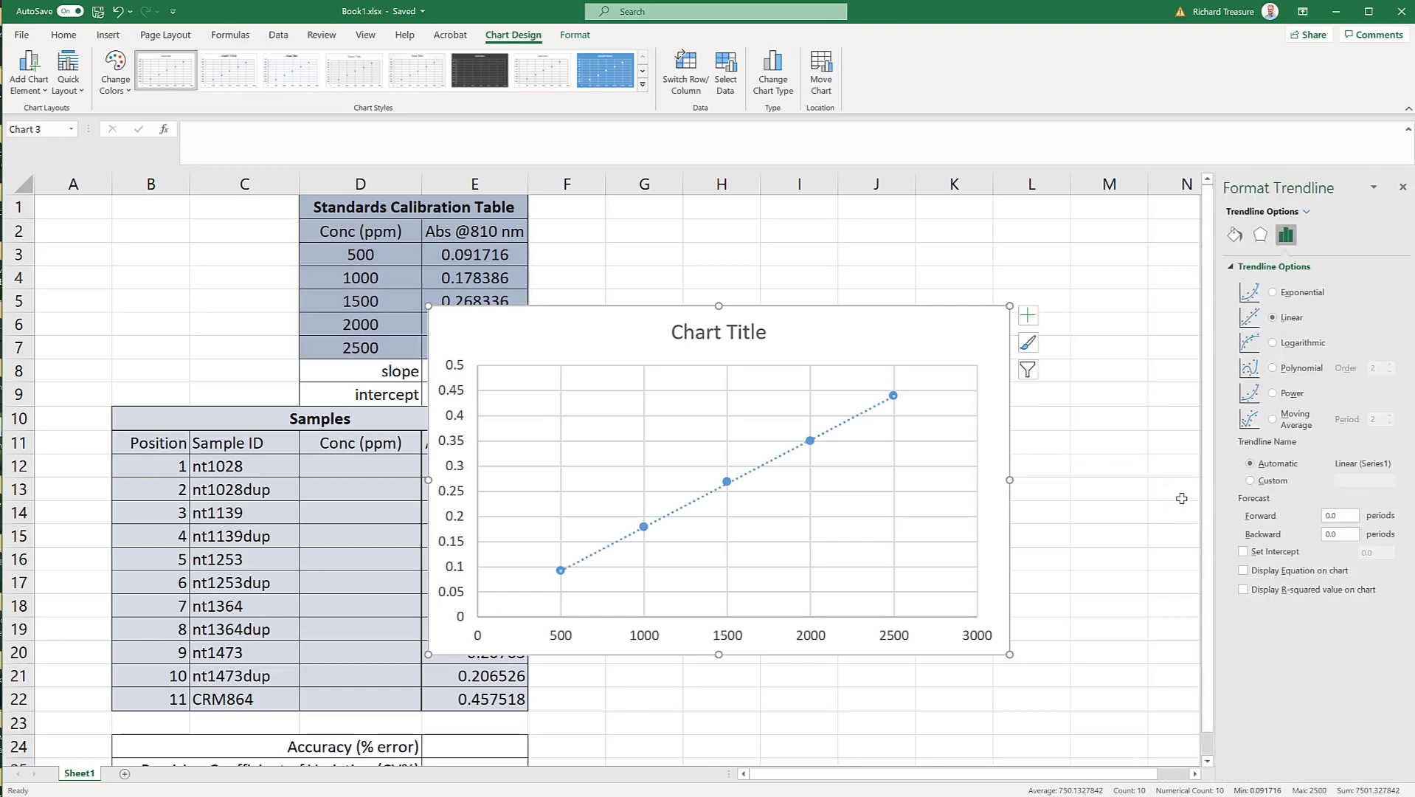
{"action": "left_click", "coordinate": [1244, 570]}
Title the chart 'Calibration', add Concentration (ppm) and Absorbance axis titles, and move it beside the tables
{"action": "left_click", "coordinate": [728, 332]}
{"action": "type", "text": "Conc (ppm"}
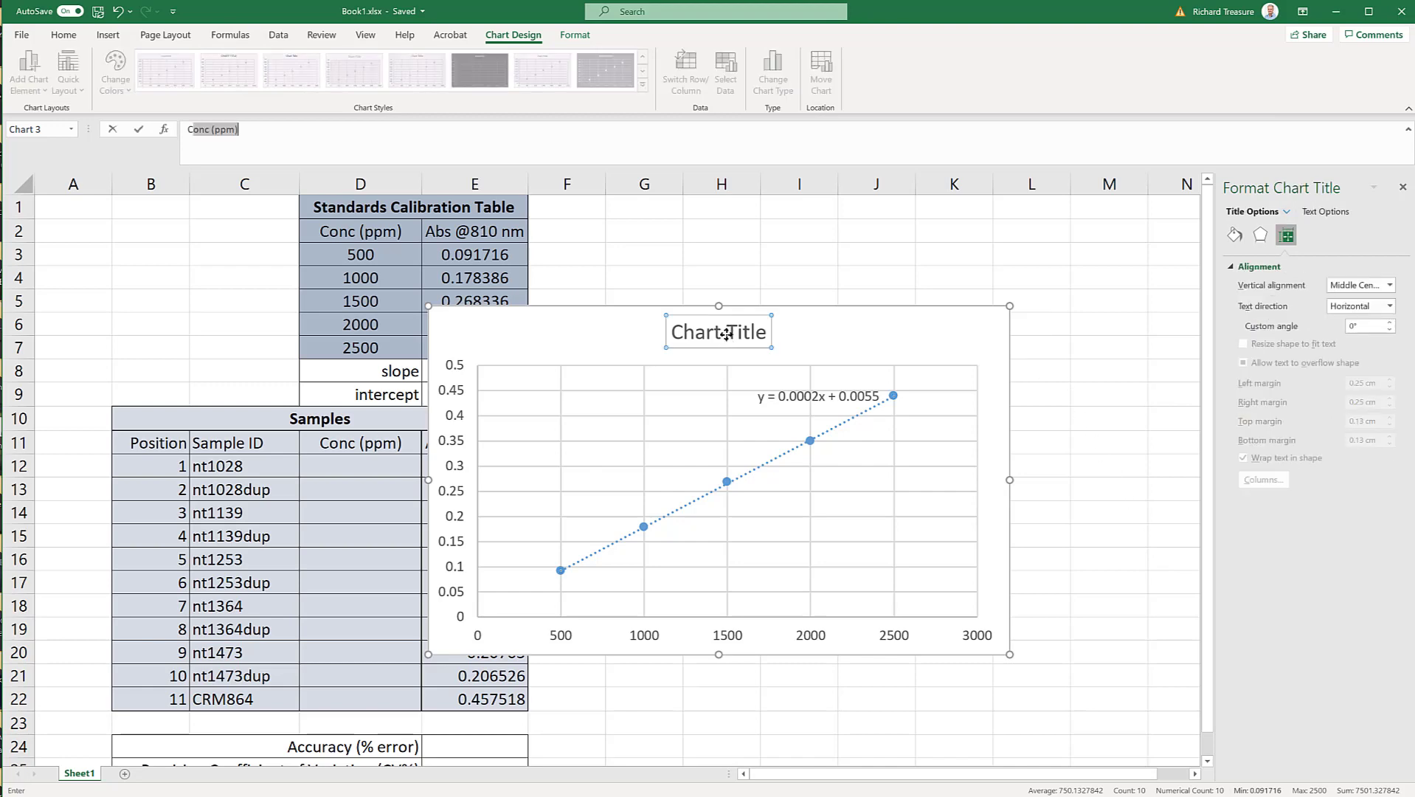
{"action": "type", "text": "Ca"}
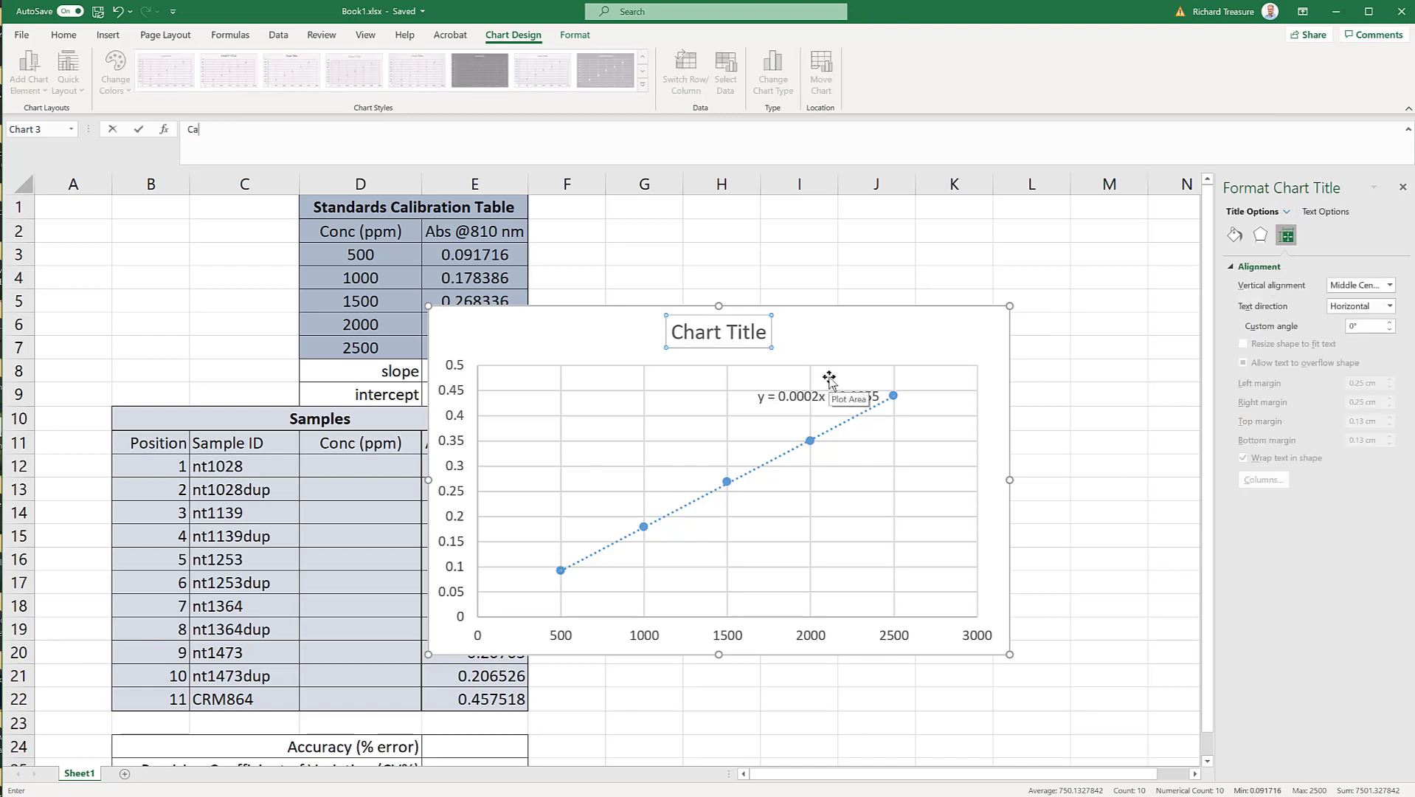
{"action": "type", "text": "libra"}
{"action": "type", "text": "tion"}
{"action": "key", "text": "Return"}
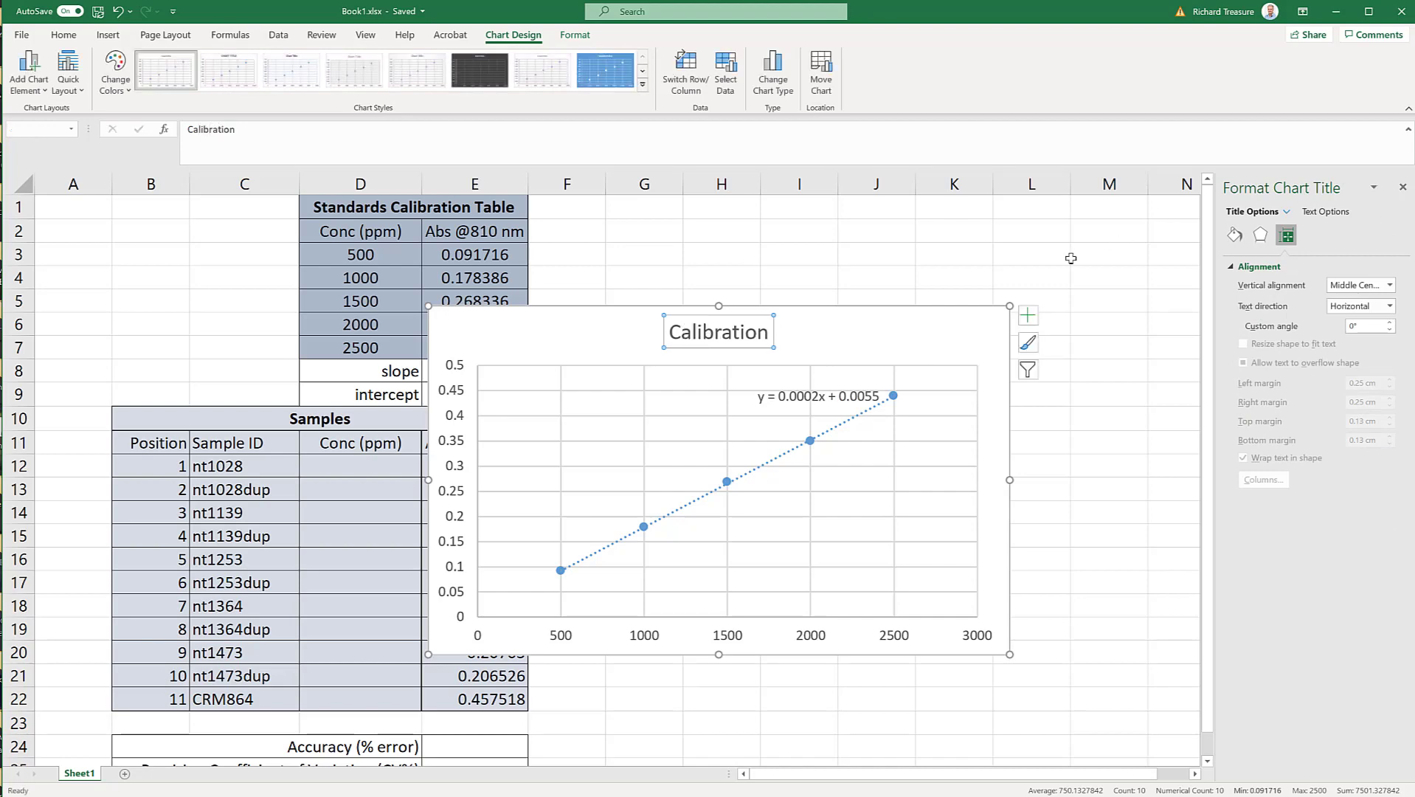
{"action": "left_click", "coordinate": [1027, 316]}
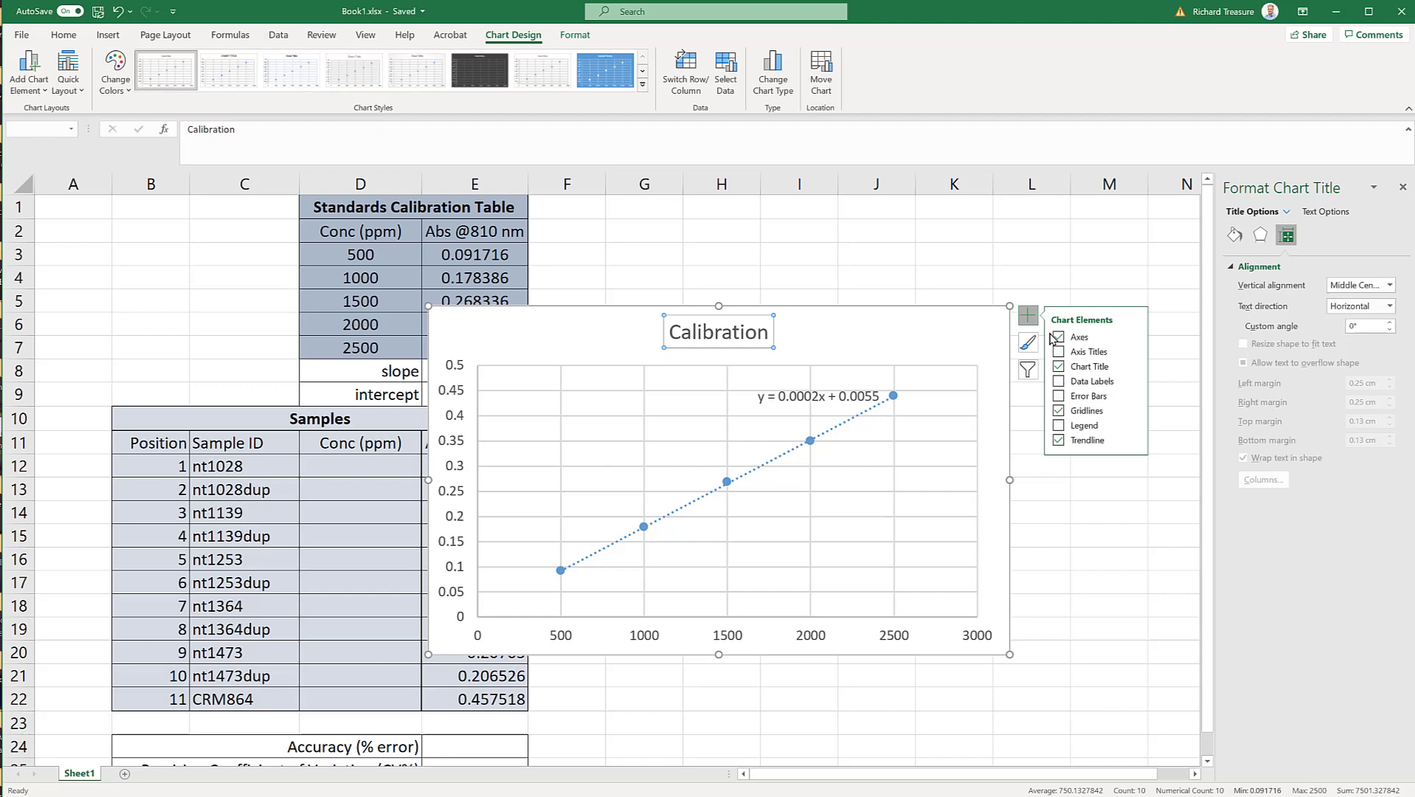
{"action": "left_click", "coordinate": [1059, 352]}
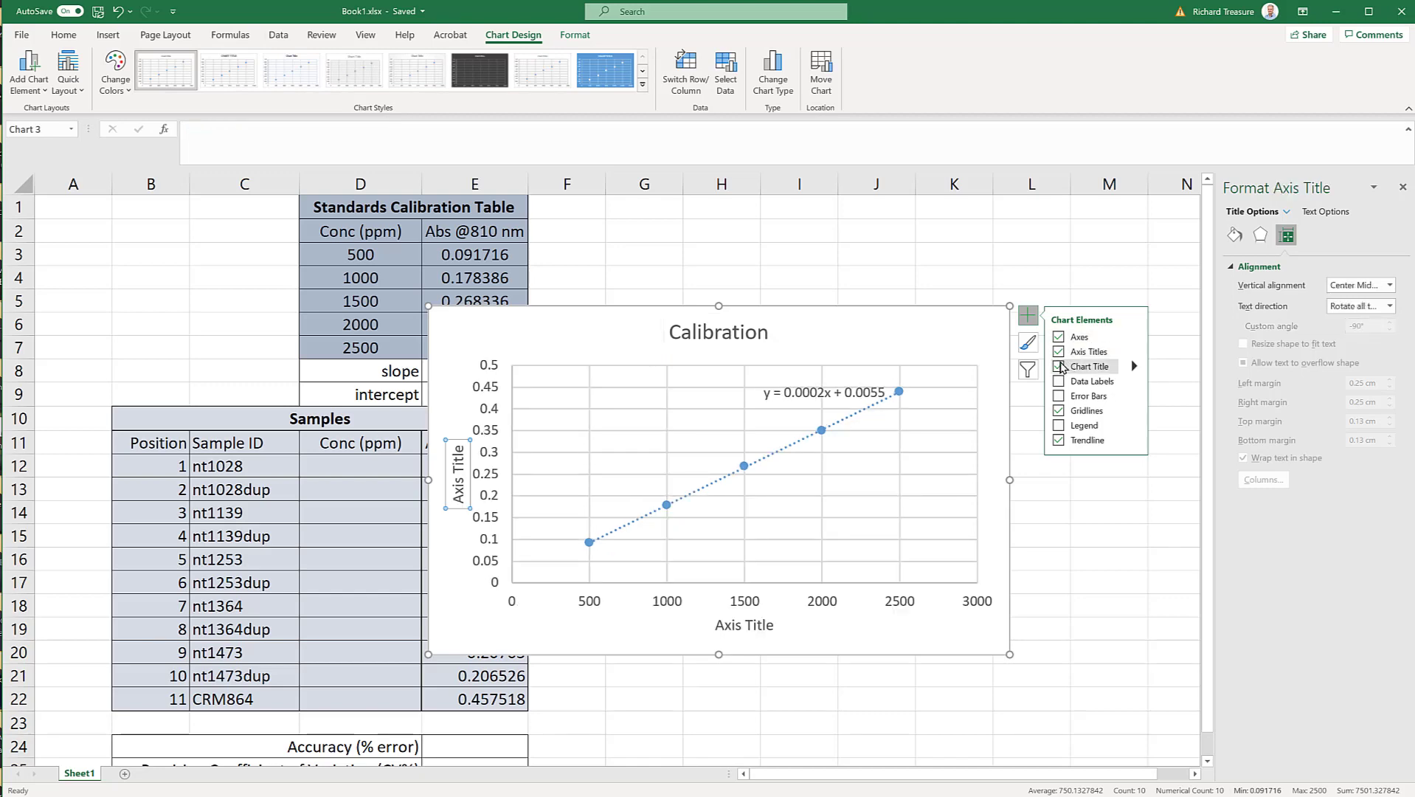
{"action": "left_click_drag", "start_coordinate": [610, 334], "coordinate": [729, 249]}
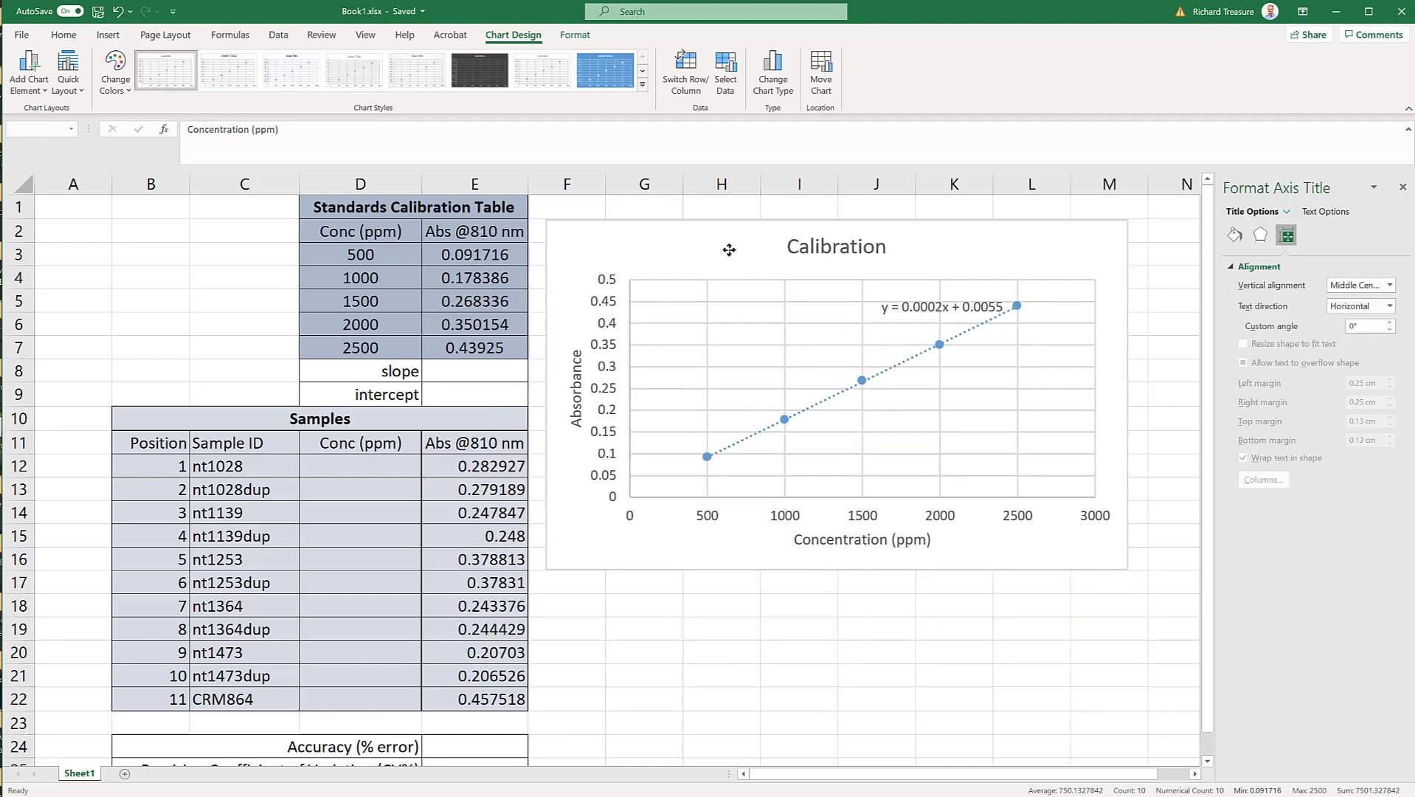
{"action": "left_click", "coordinate": [728, 250]}
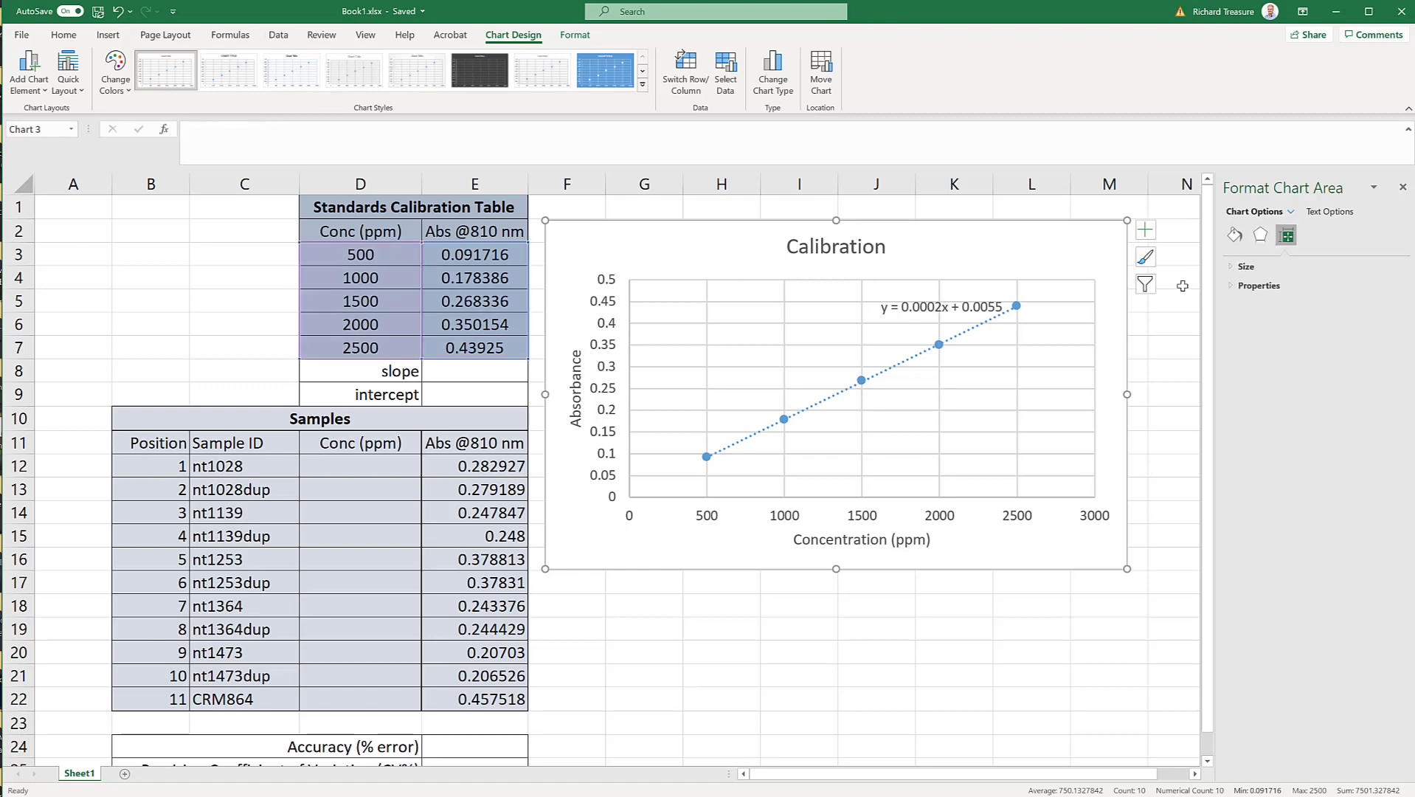
Add the R² value (0.9998) to the trendline label
{"action": "left_click", "coordinate": [1149, 233]}
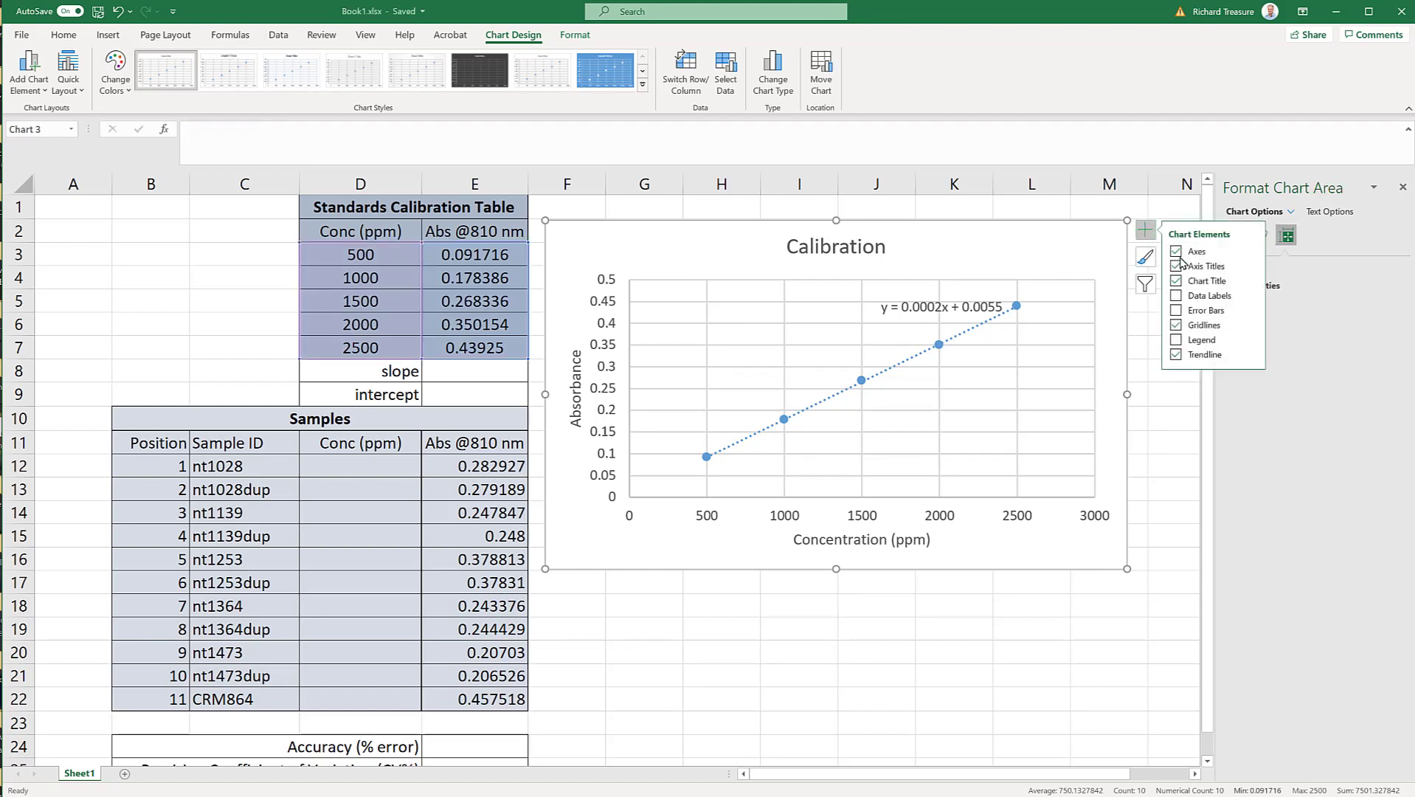
{"action": "left_click", "coordinate": [1251, 354]}
{"action": "left_click", "coordinate": [1301, 430]}
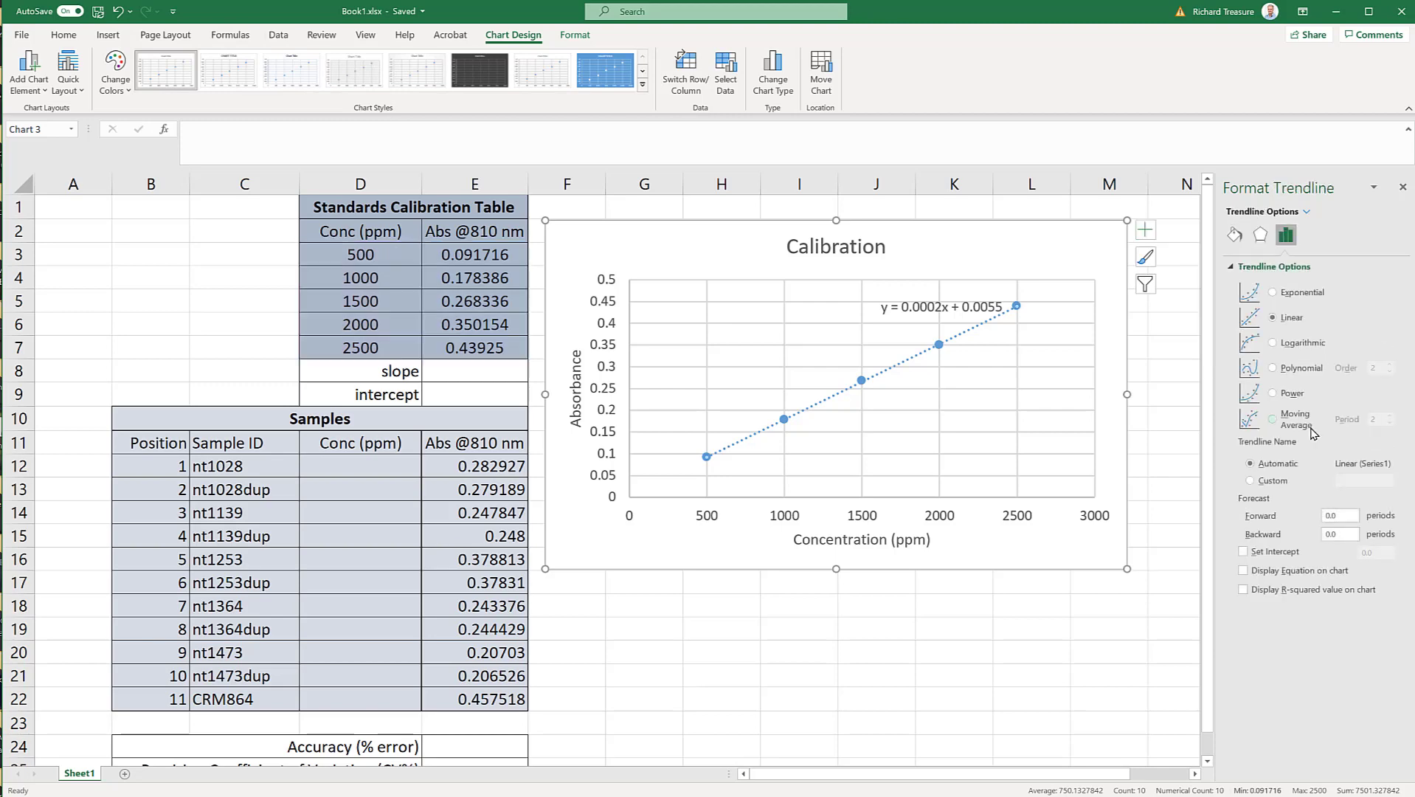
{"action": "left_click", "coordinate": [1243, 589]}
Move the equation label toward the plot's top centre and nudge the chart up slightly
{"action": "left_click", "coordinate": [773, 316]}
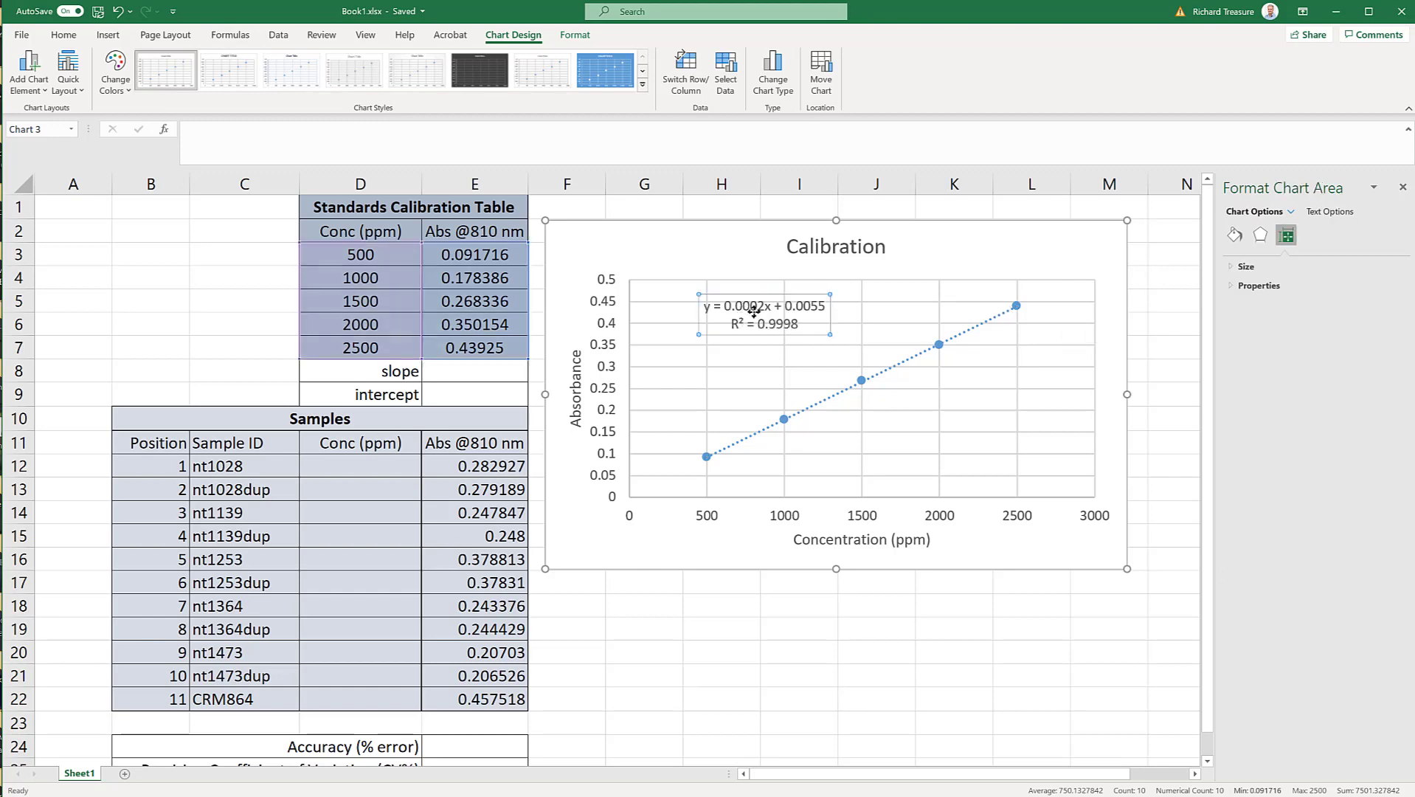
{"action": "left_click_drag", "start_coordinate": [812, 303], "coordinate": [818, 301]}
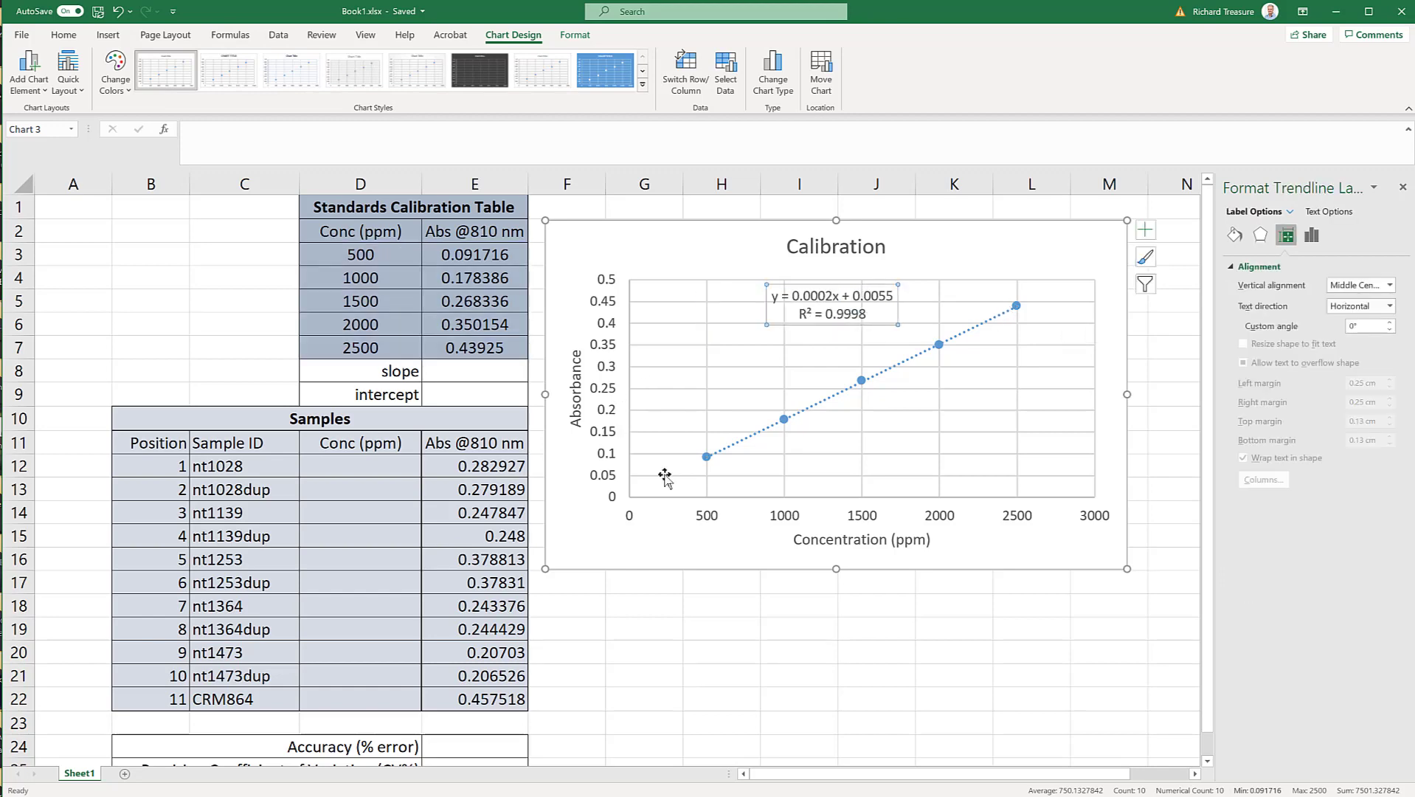
{"action": "left_click", "coordinate": [995, 554]}
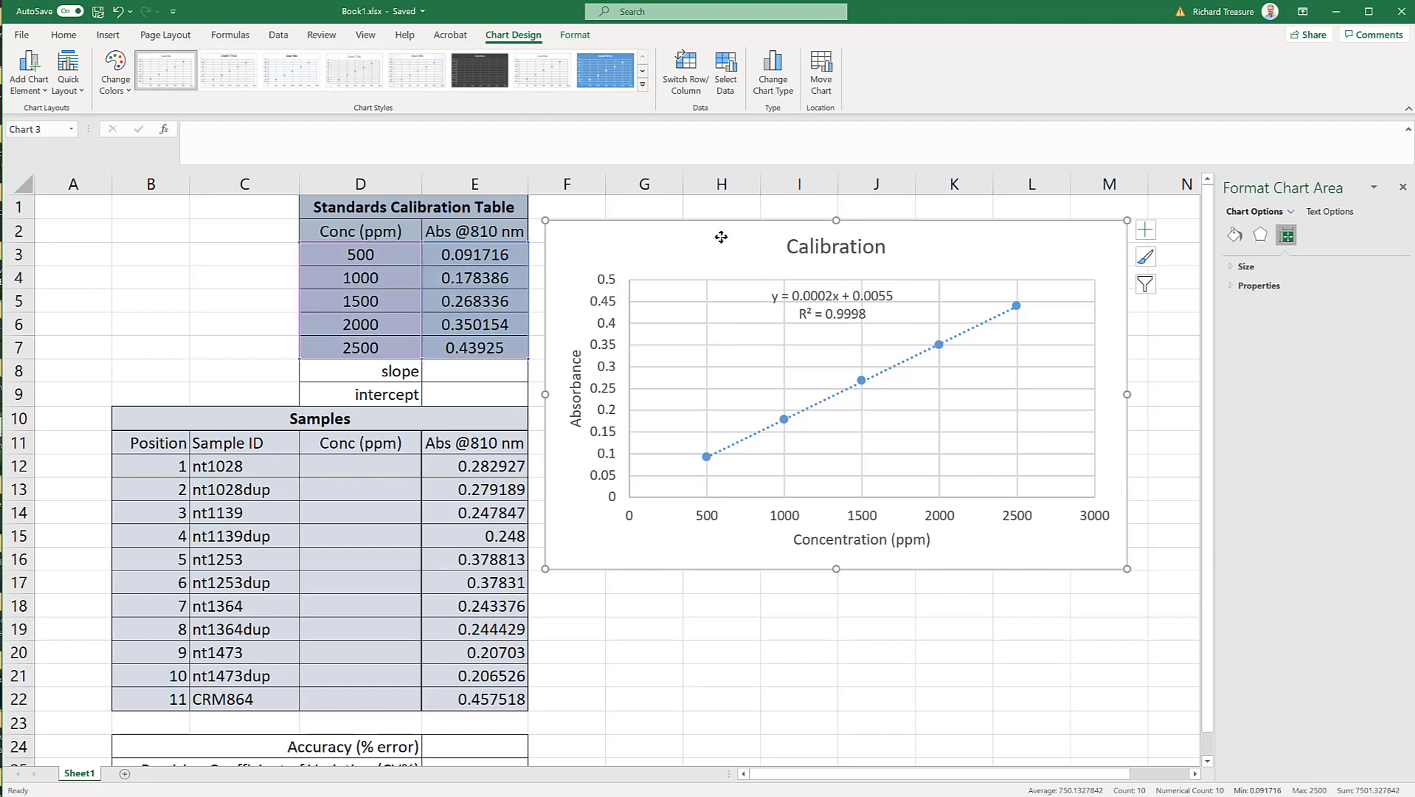
{"action": "mouse_move", "coordinate": [720, 236]}
{"action": "left_mouse_down"}
{"action": "mouse_move", "coordinate": [756, 219]}
{"action": "mouse_move", "coordinate": [724, 219]}
{"action": "left_mouse_up"}
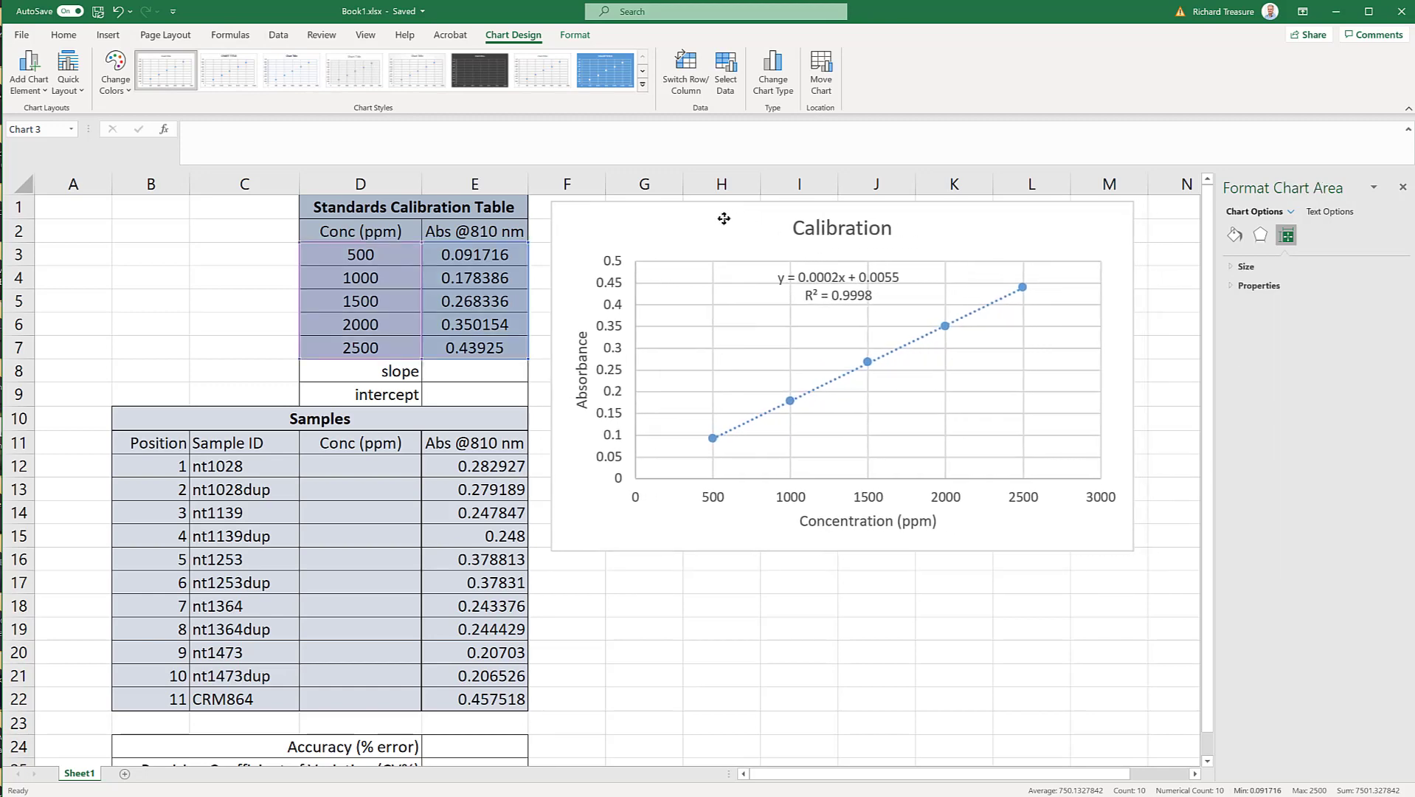
{"action": "left_click", "coordinate": [798, 698]}
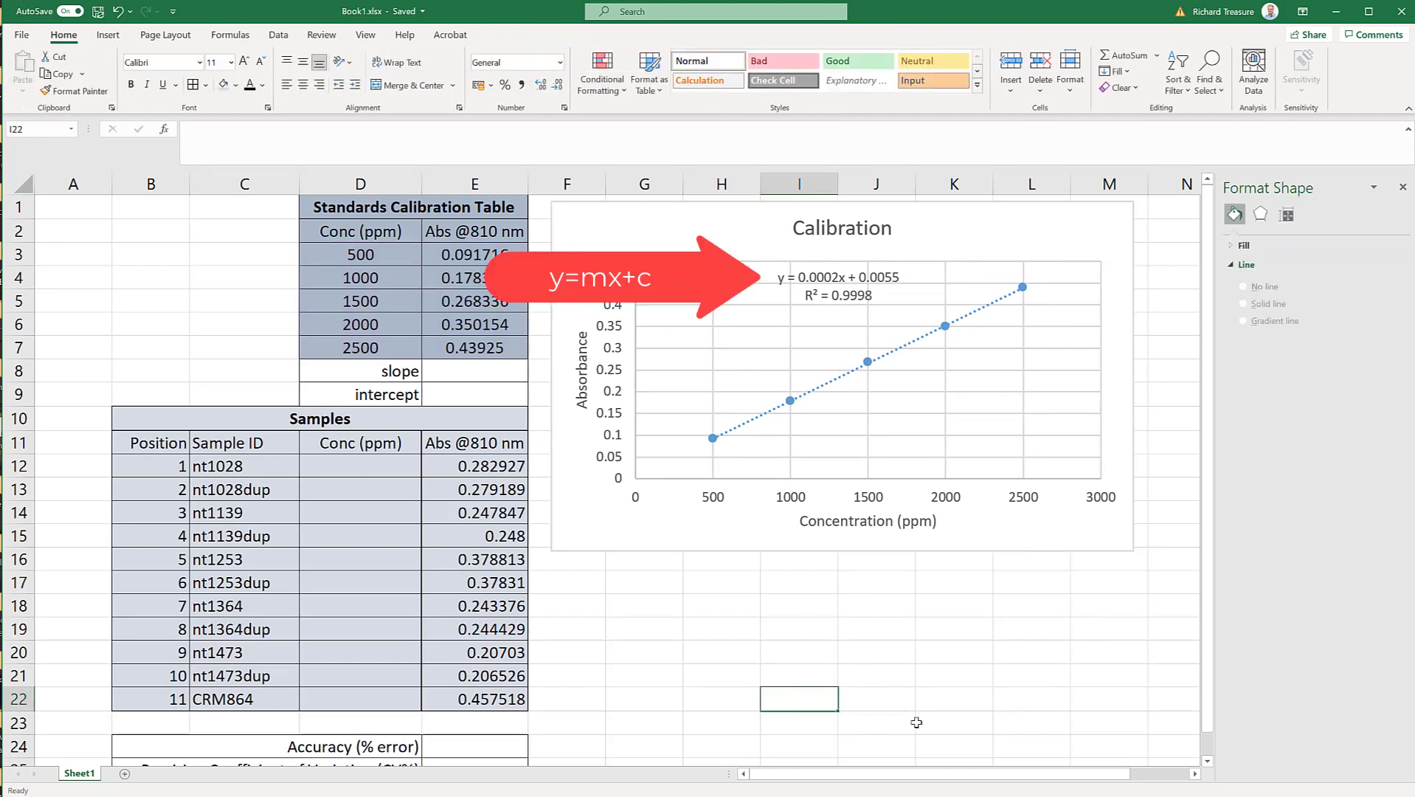
Insert blank cells above the intercept row B9:E9
{"action": "left_click_drag", "start_coordinate": [151, 394], "coordinate": [445, 392]}
{"action": "right_click", "coordinate": [445, 392]}
{"action": "left_click", "coordinate": [486, 432]}
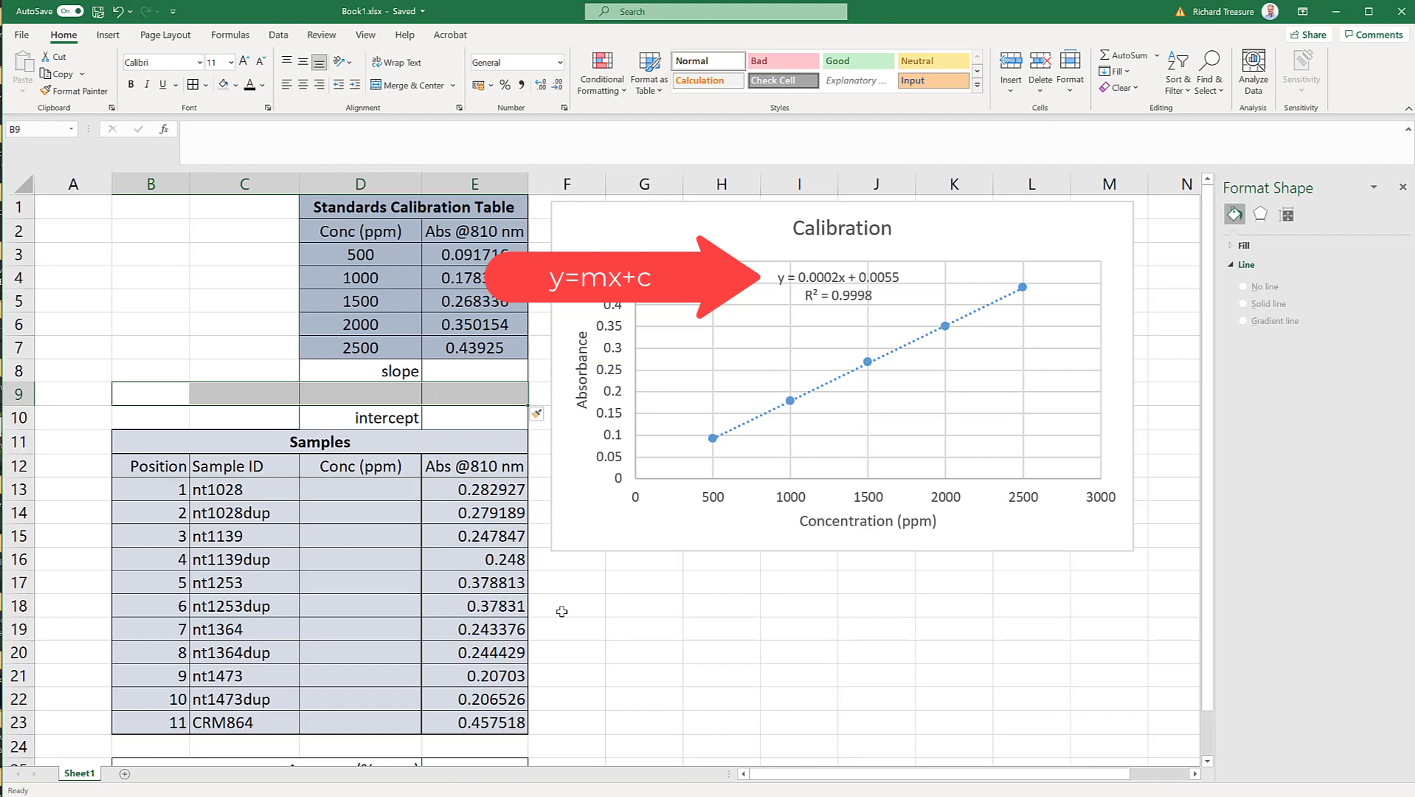
{"action": "left_click", "coordinate": [360, 418]}
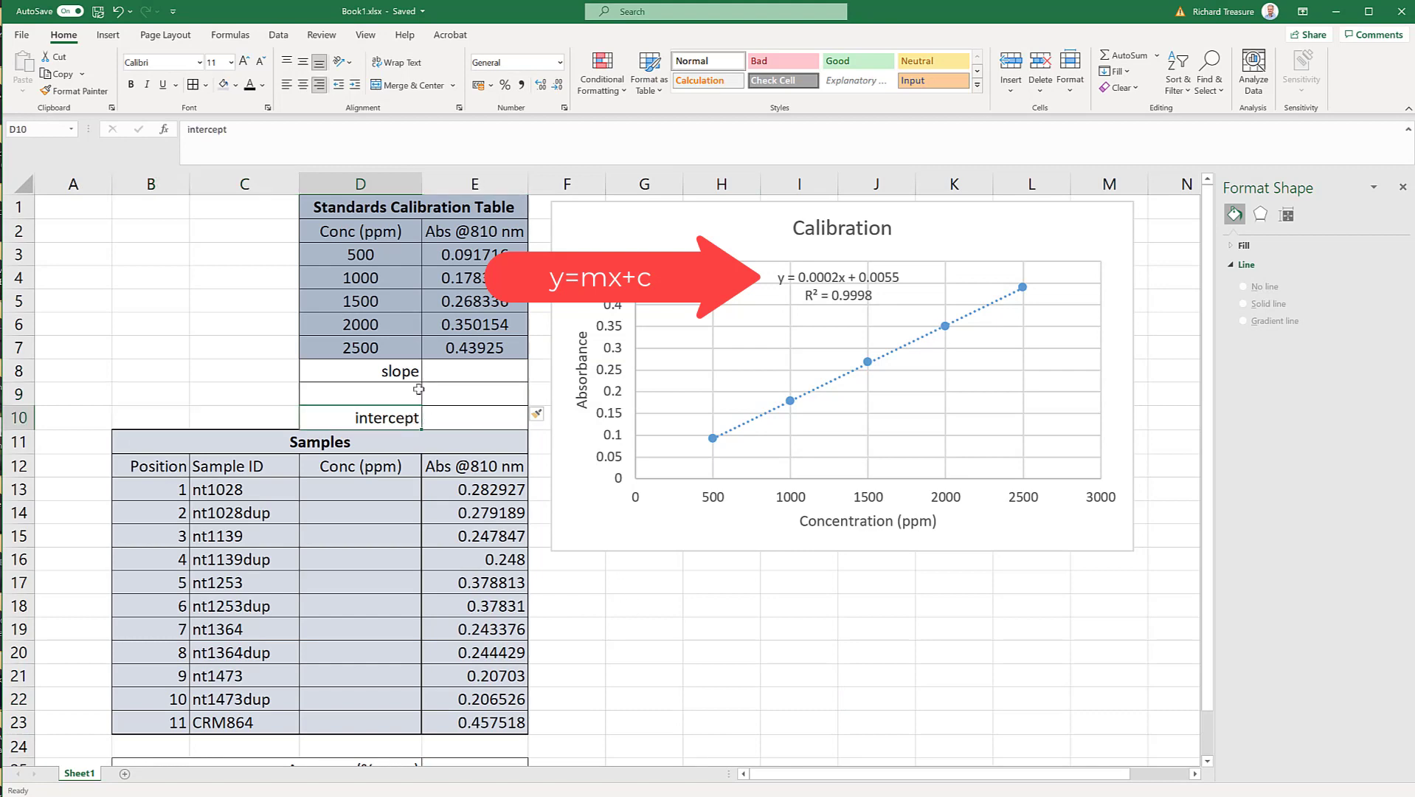
Move the intercept label up to D9 and add a right-aligned Rsq label in D10
{"action": "key", "text": "ctrl+x"}
{"action": "left_click", "coordinate": [388, 395]}
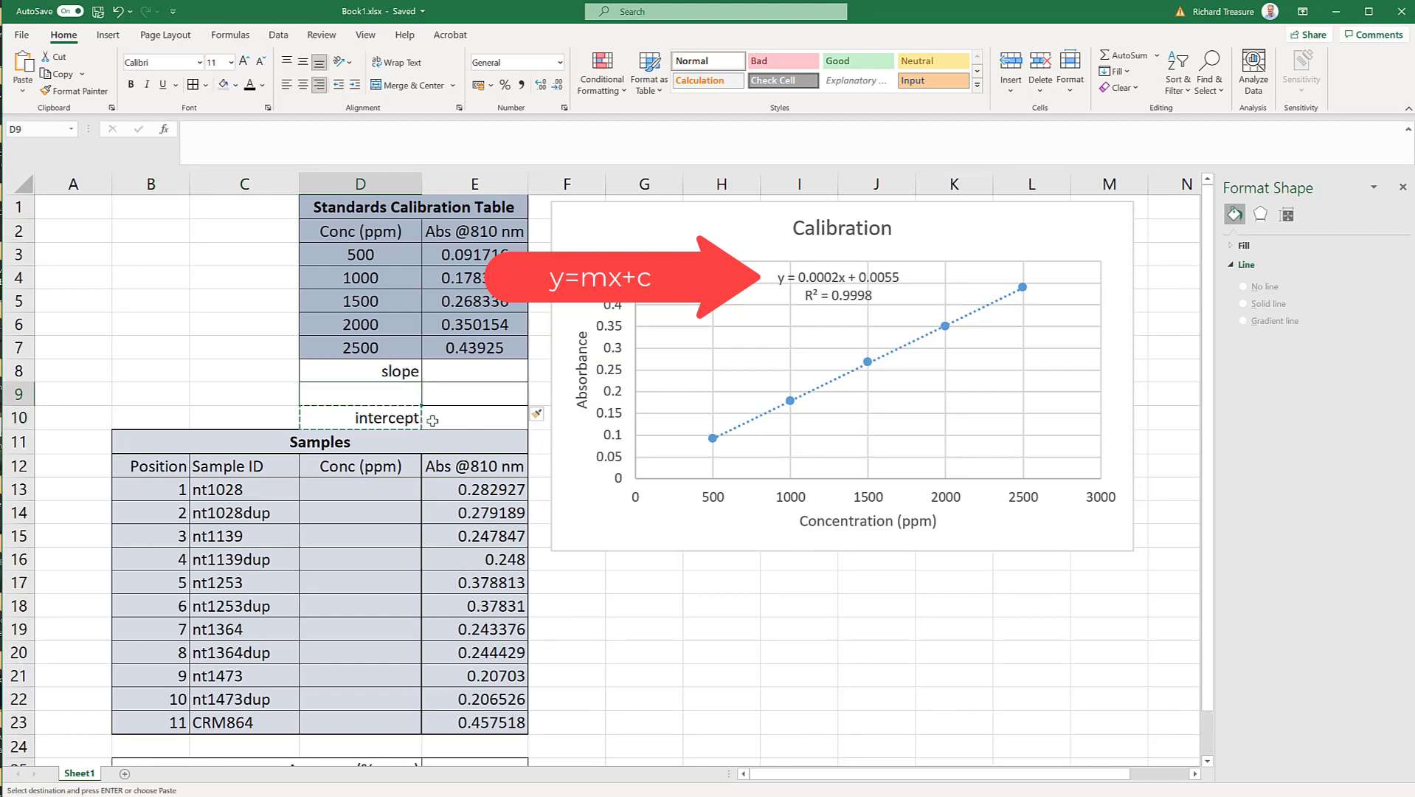
{"action": "key", "text": "Return"}
{"action": "left_click", "coordinate": [384, 414]}
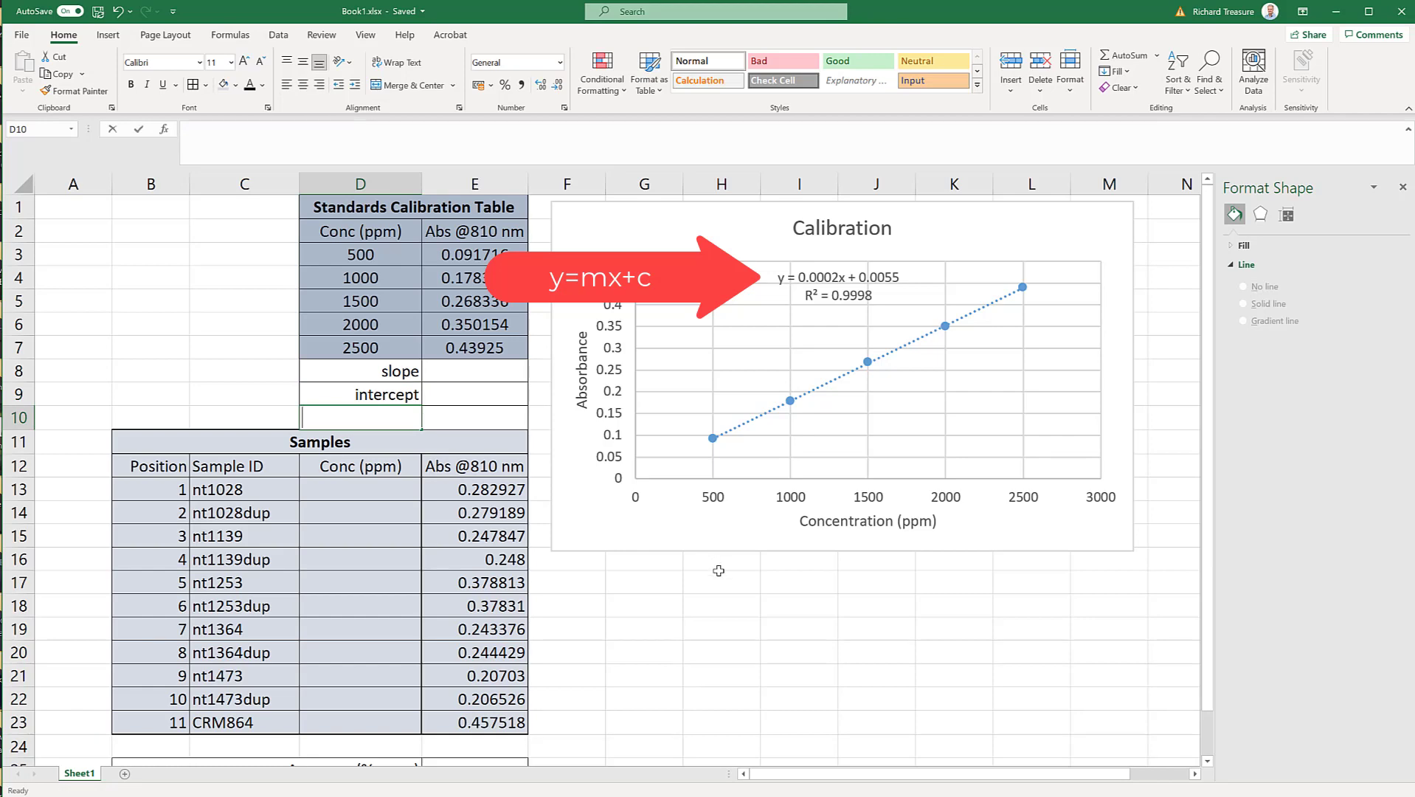
{"action": "type", "text": "Rsq"}
{"action": "left_click", "coordinate": [322, 85]}
{"action": "left_click", "coordinate": [471, 378]}
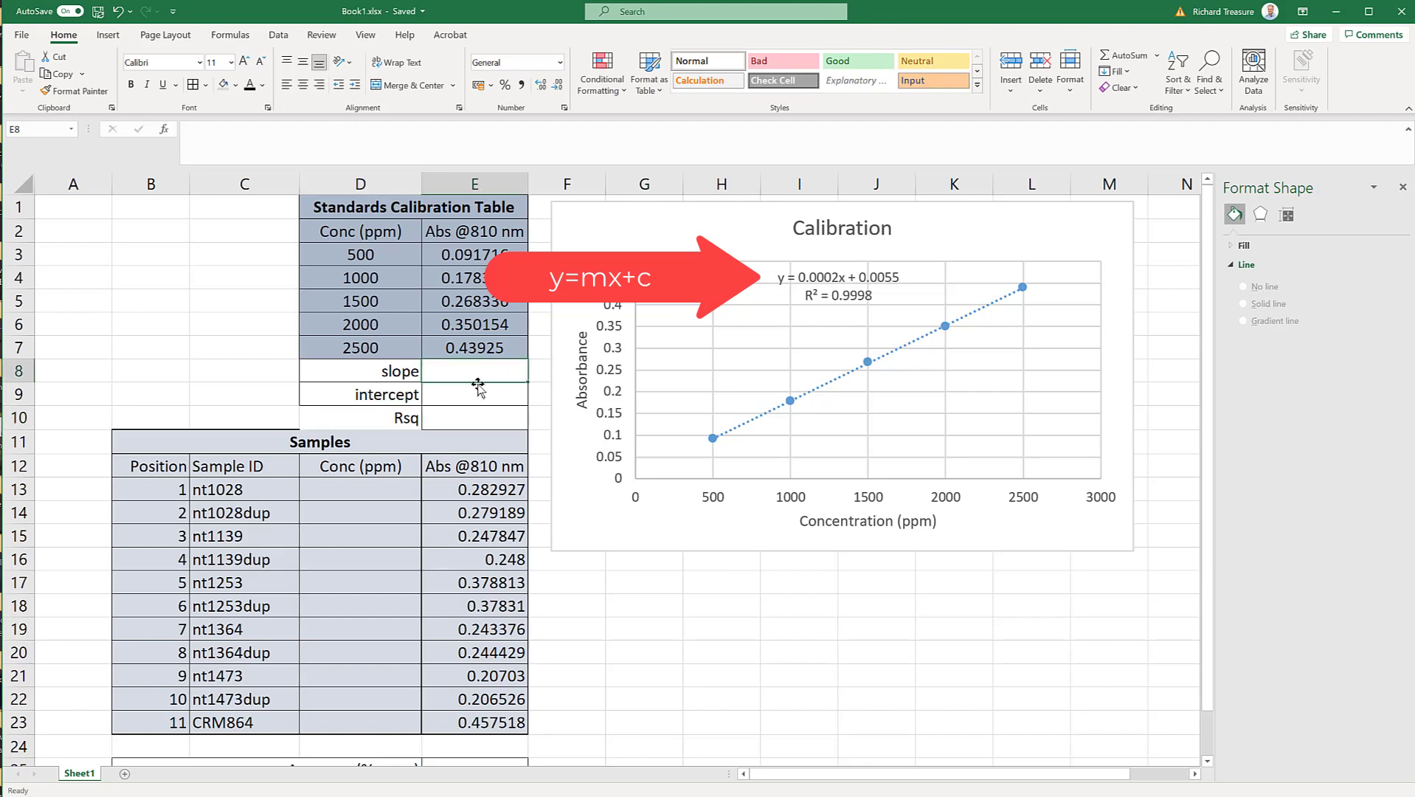
{"action": "type", "text": "=slope"}
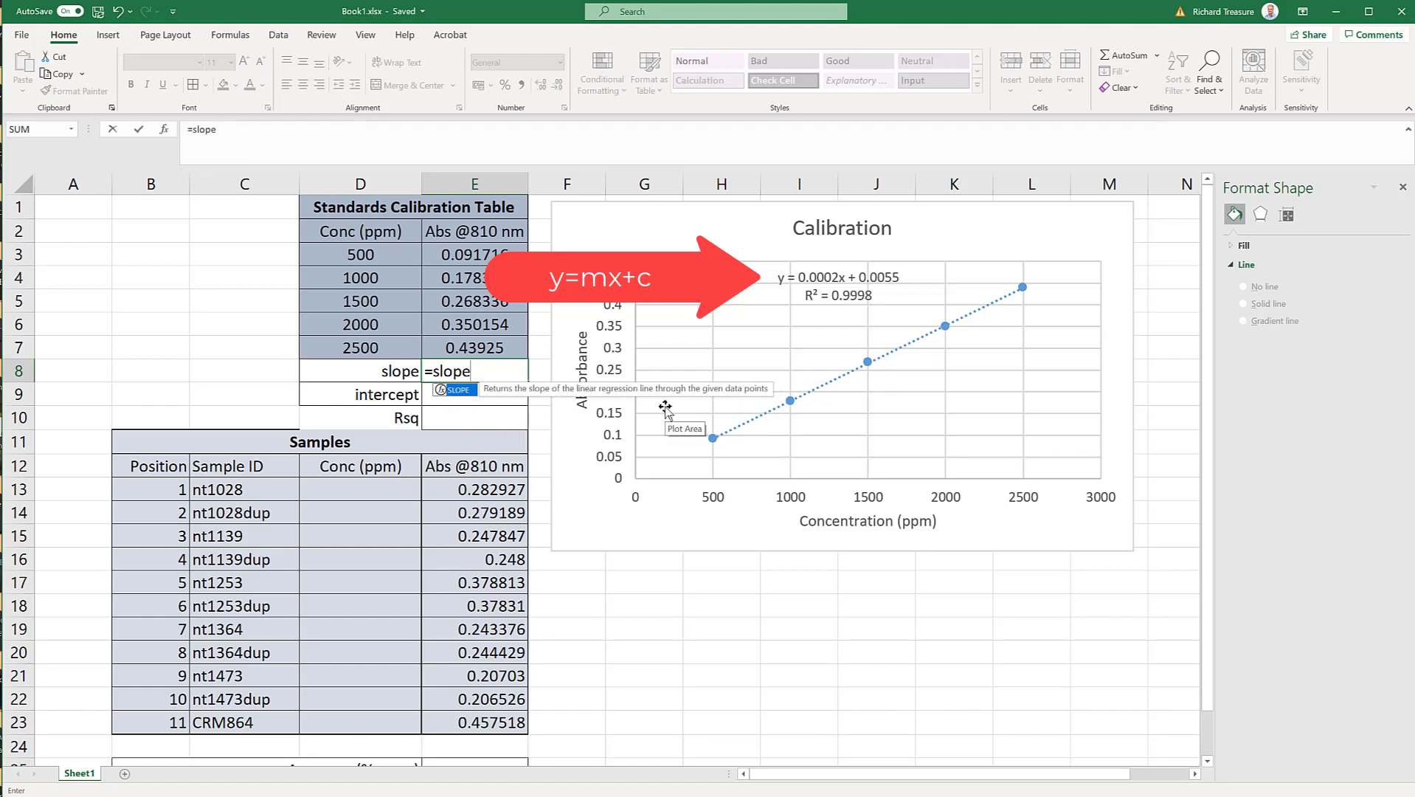
{"action": "type", "text": "("}
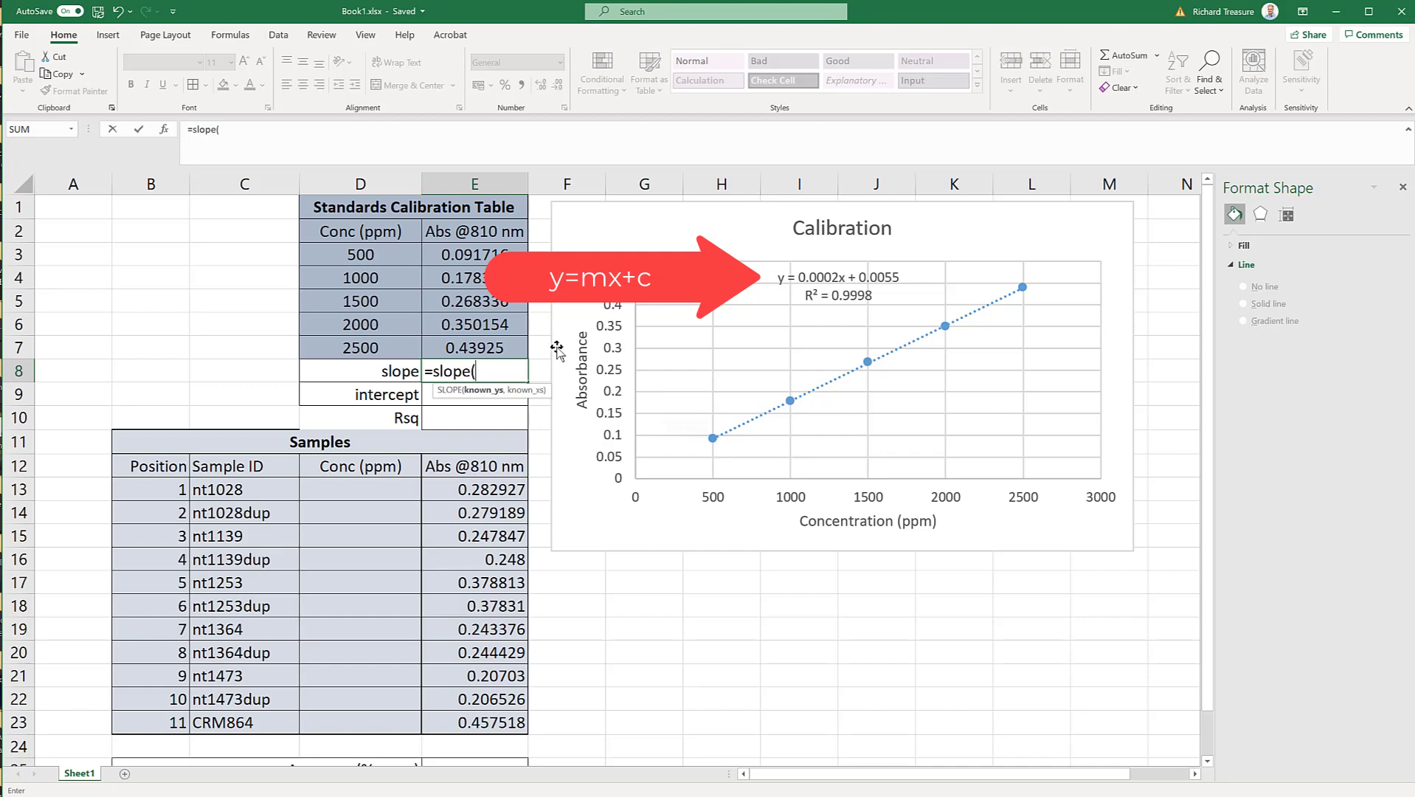
Enter =SLOPE(E3:E7,D3:D7) in E8, giving 0.000173367
{"action": "left_click_drag", "start_coordinate": [473, 257], "coordinate": [464, 348]}
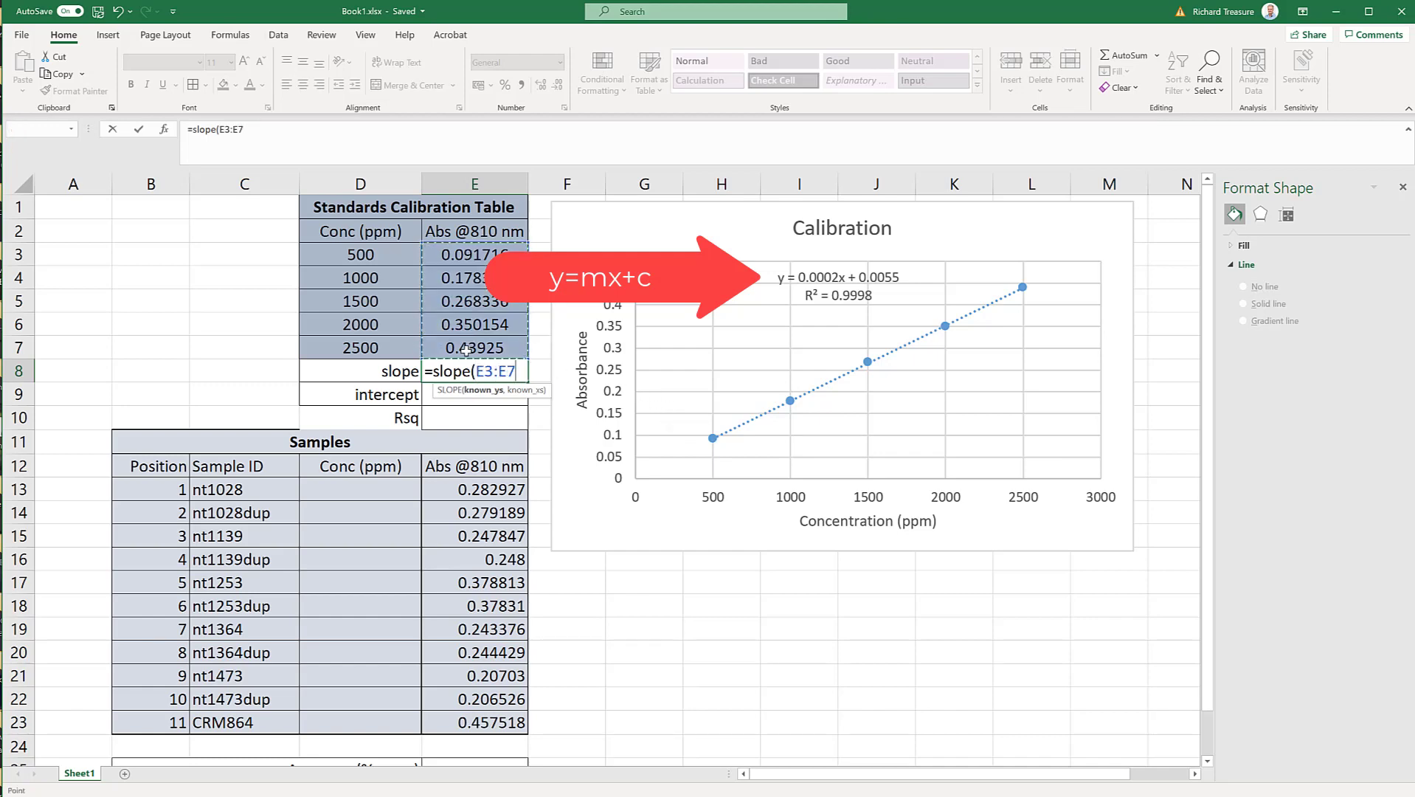
{"action": "type", "text": ","}
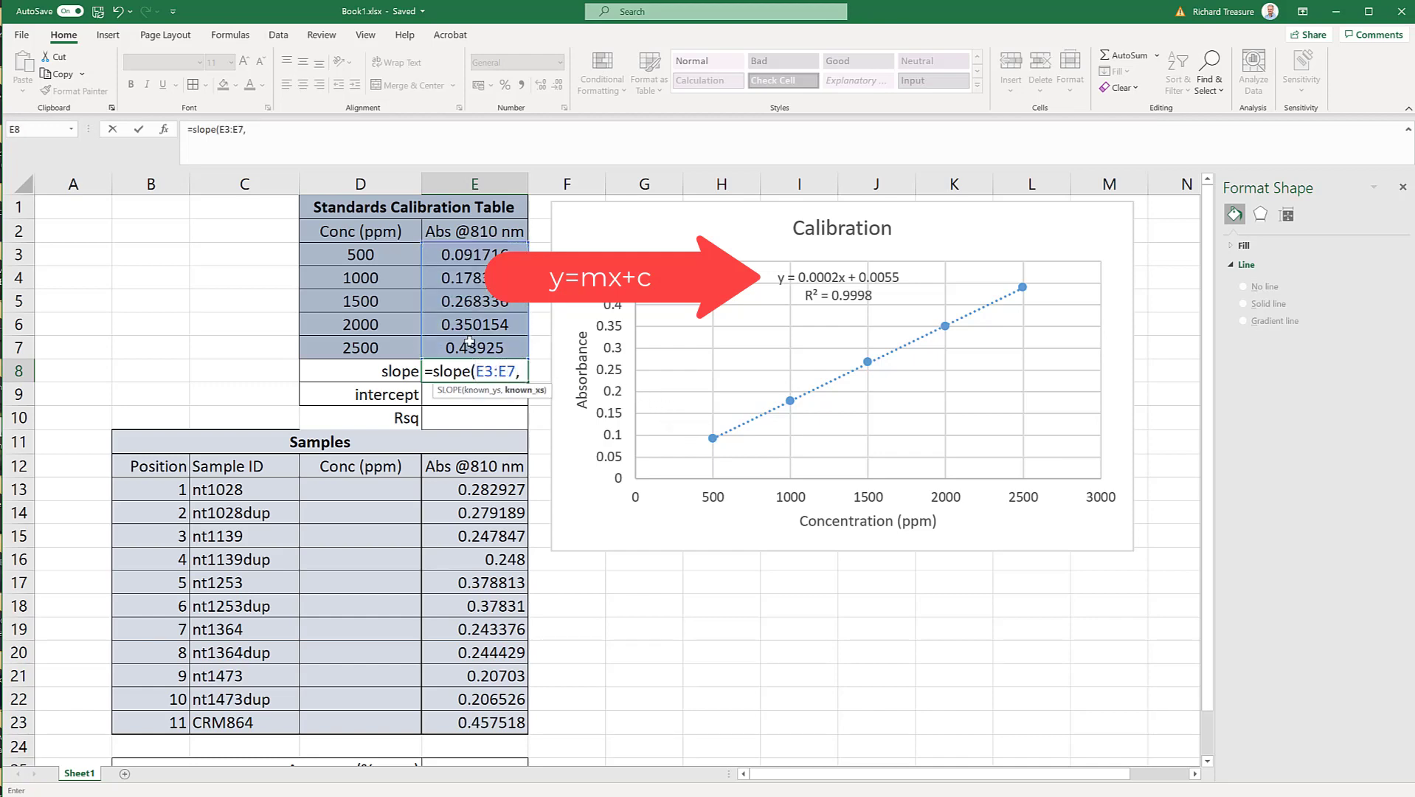
{"action": "left_click_drag", "start_coordinate": [409, 257], "coordinate": [385, 347]}
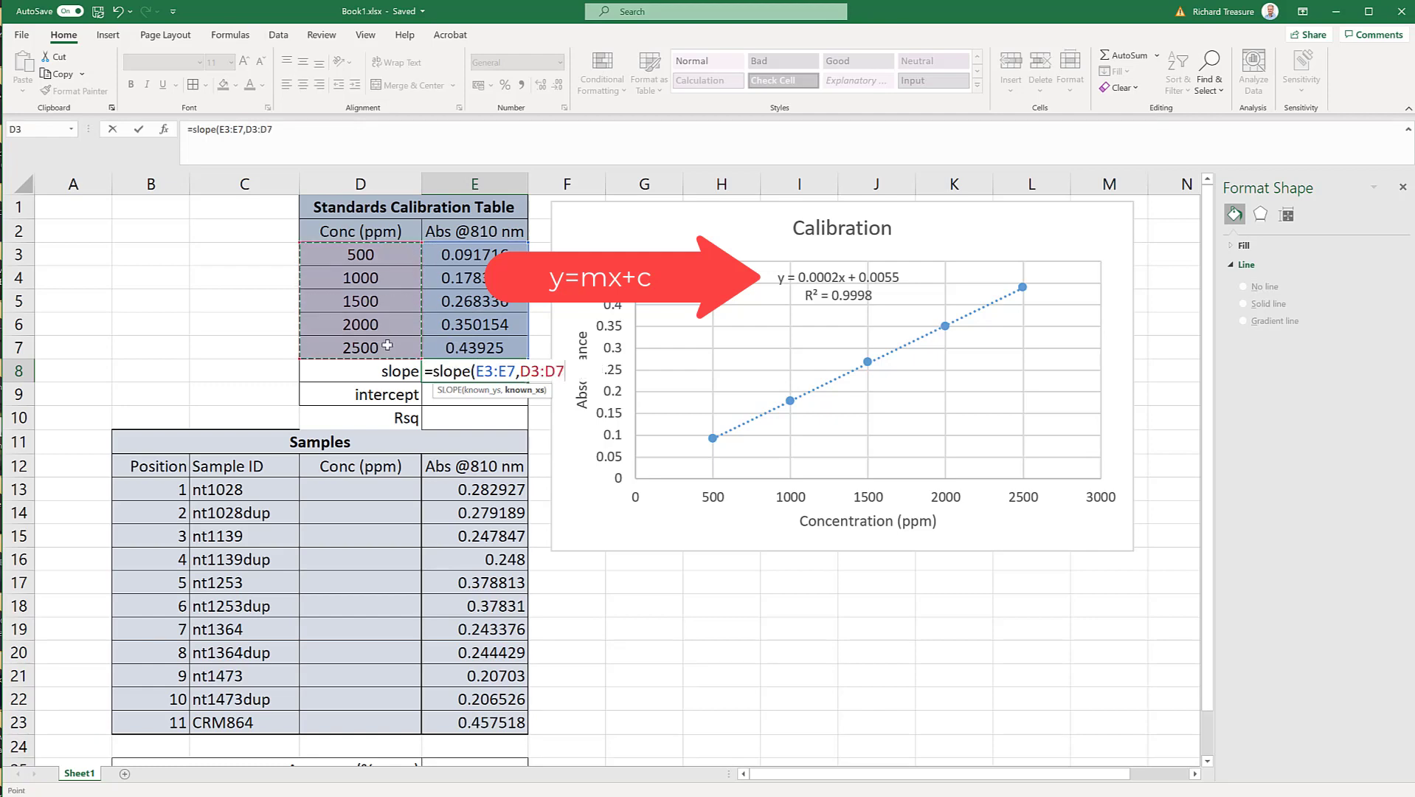
{"action": "key", "text": "Return"}
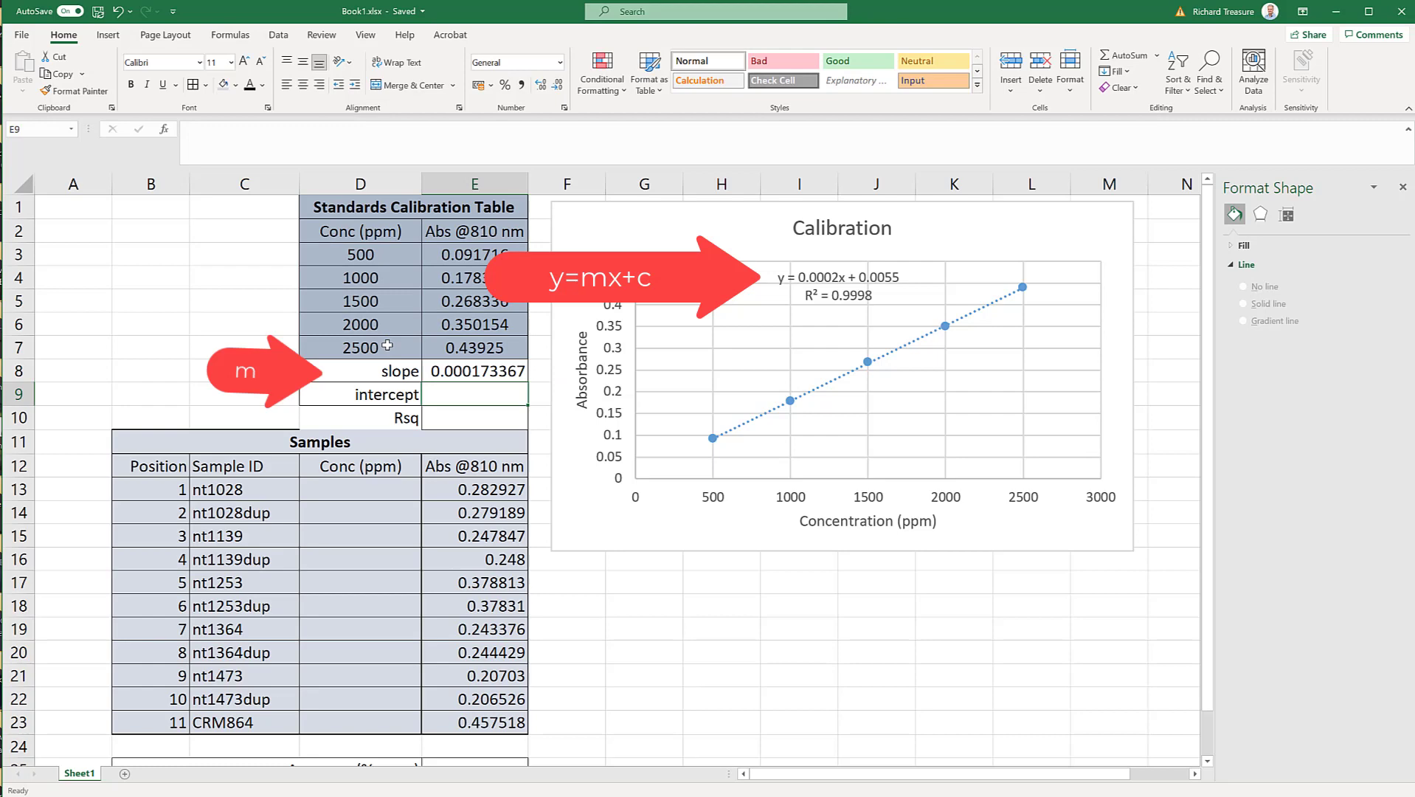
{"action": "type", "text": "=int"}
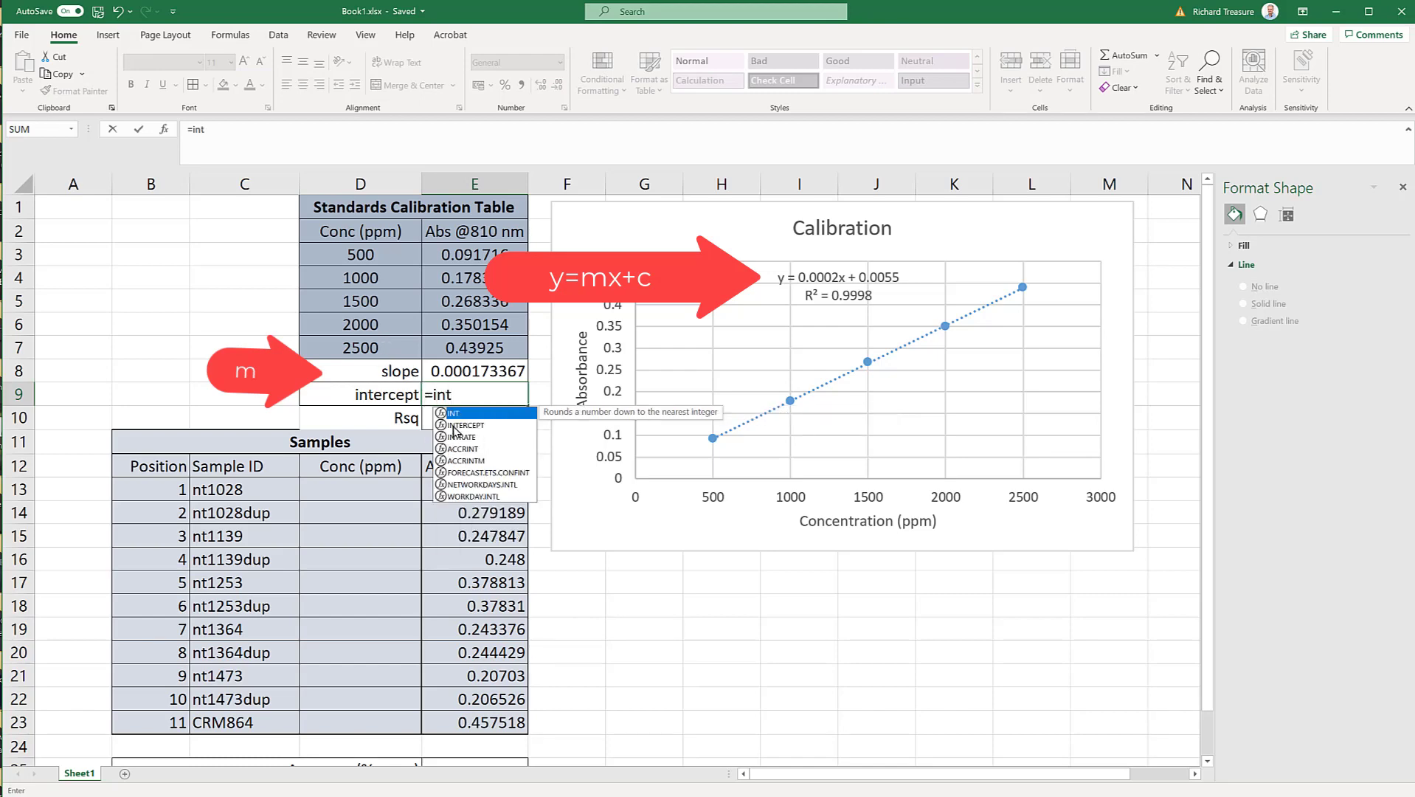
Enter =INTERCEPT(E3:E7,D3:D7) in E9, giving 0.0055176
{"action": "double_click", "coordinate": [462, 425]}
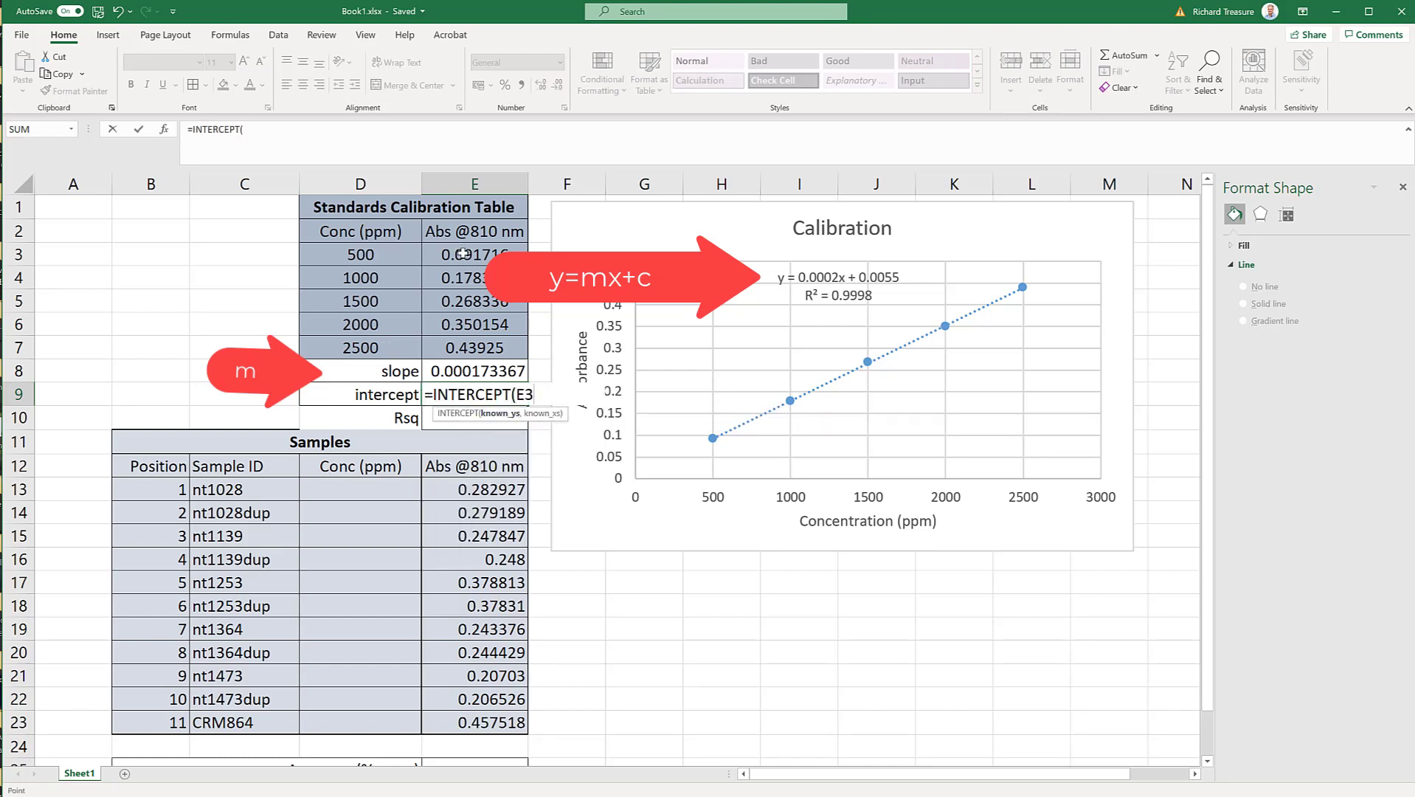
{"action": "left_click_drag", "start_coordinate": [464, 254], "coordinate": [459, 341]}
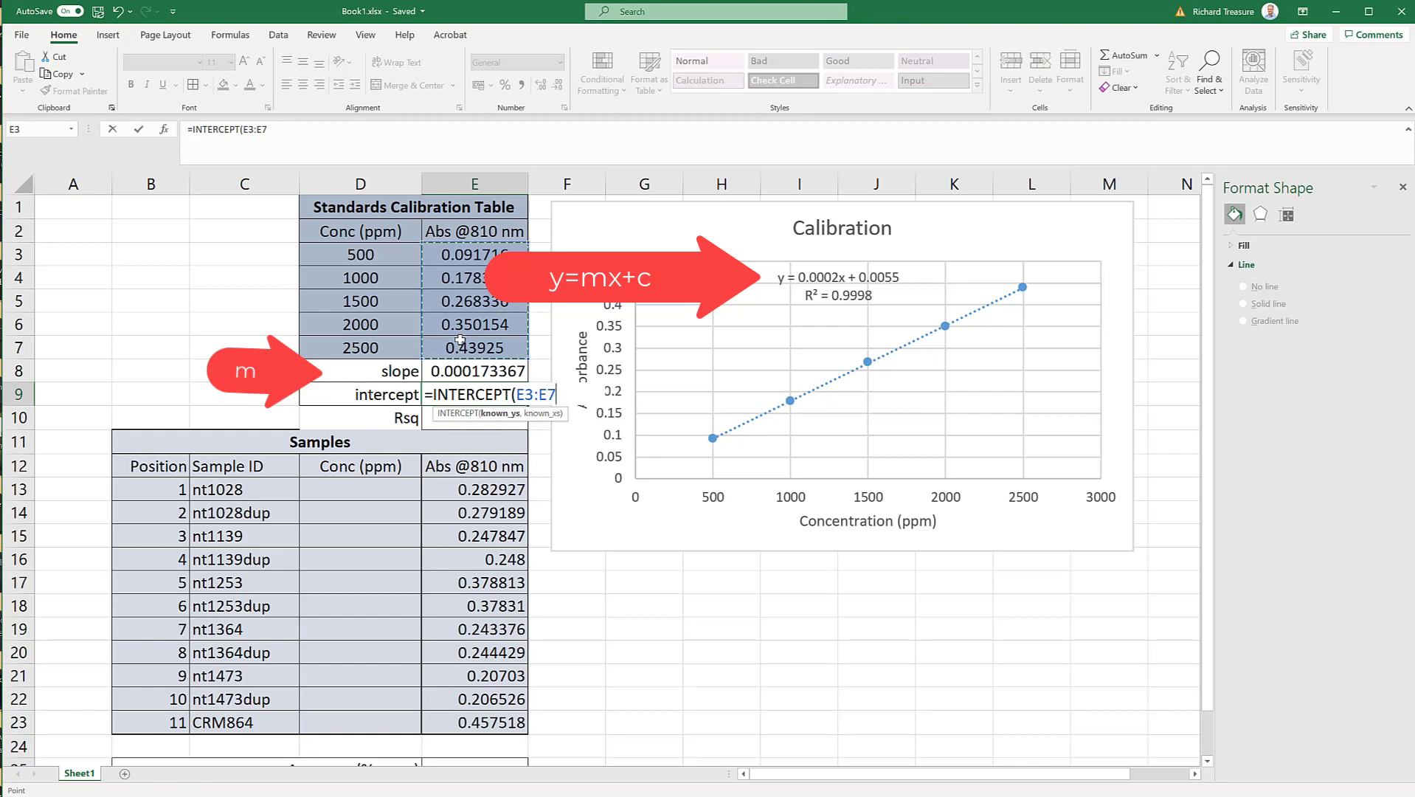
{"action": "type", "text": ","}
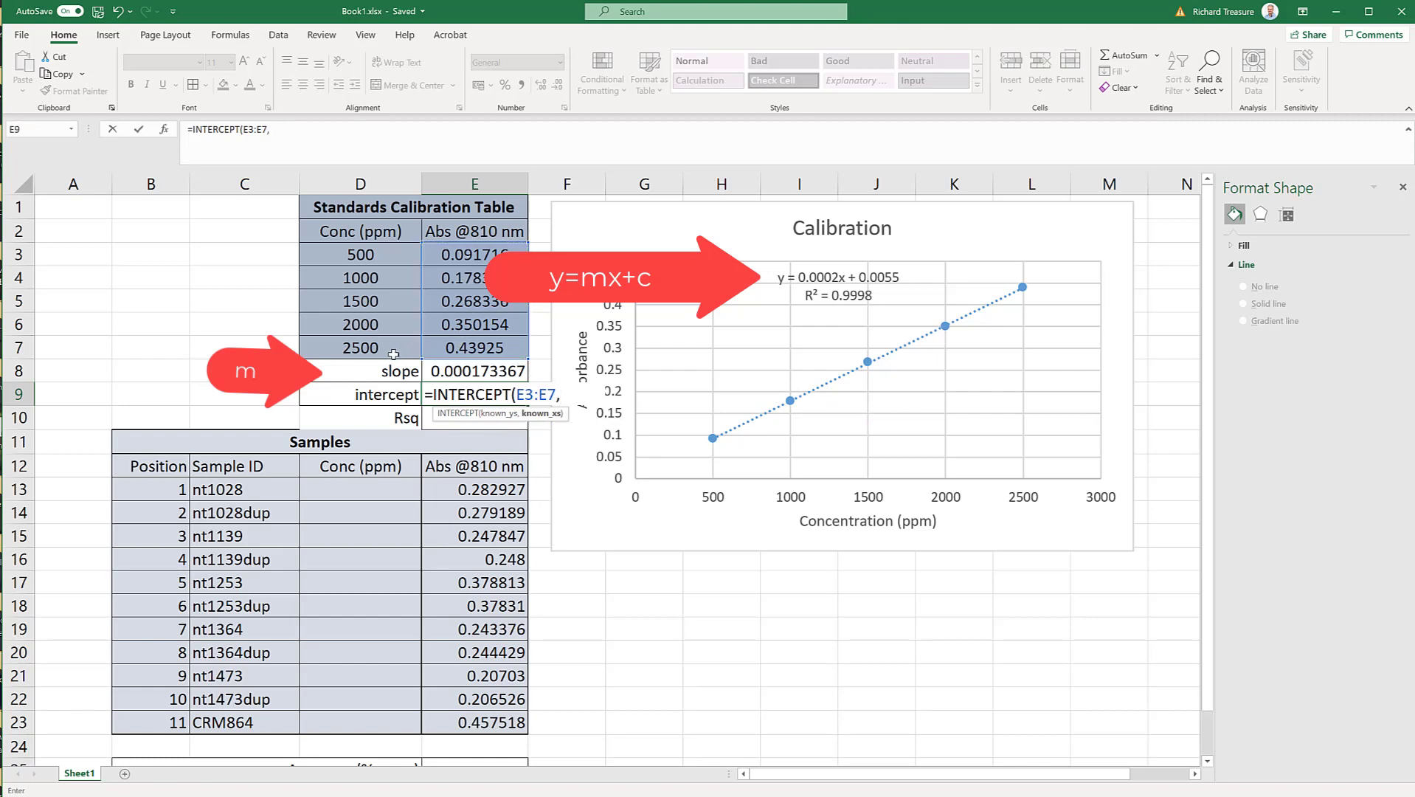
{"action": "left_click", "coordinate": [348, 256]}
{"action": "left_click_drag", "start_coordinate": [348, 257], "coordinate": [337, 338]}
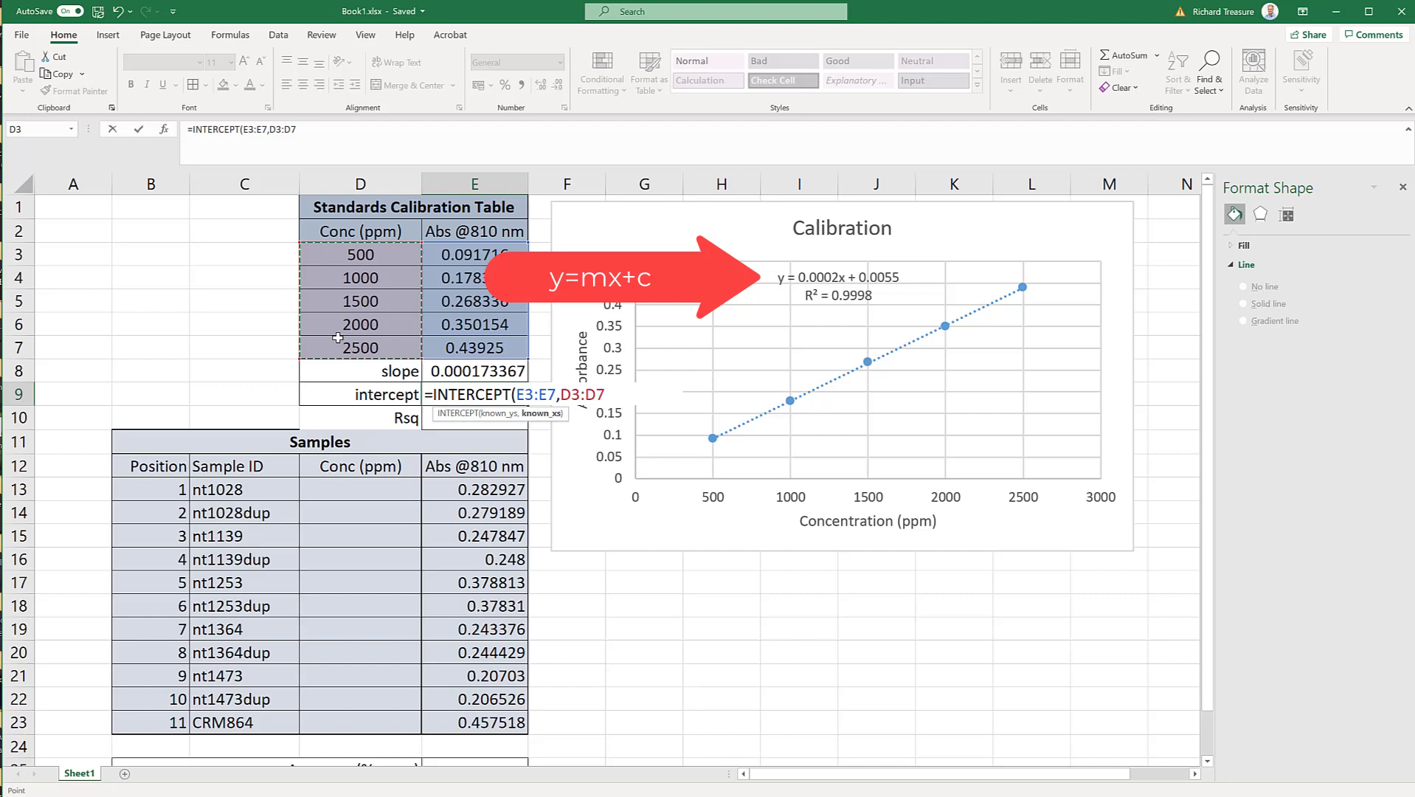
{"action": "key", "text": "Return"}
{"action": "key", "text": "Return"}
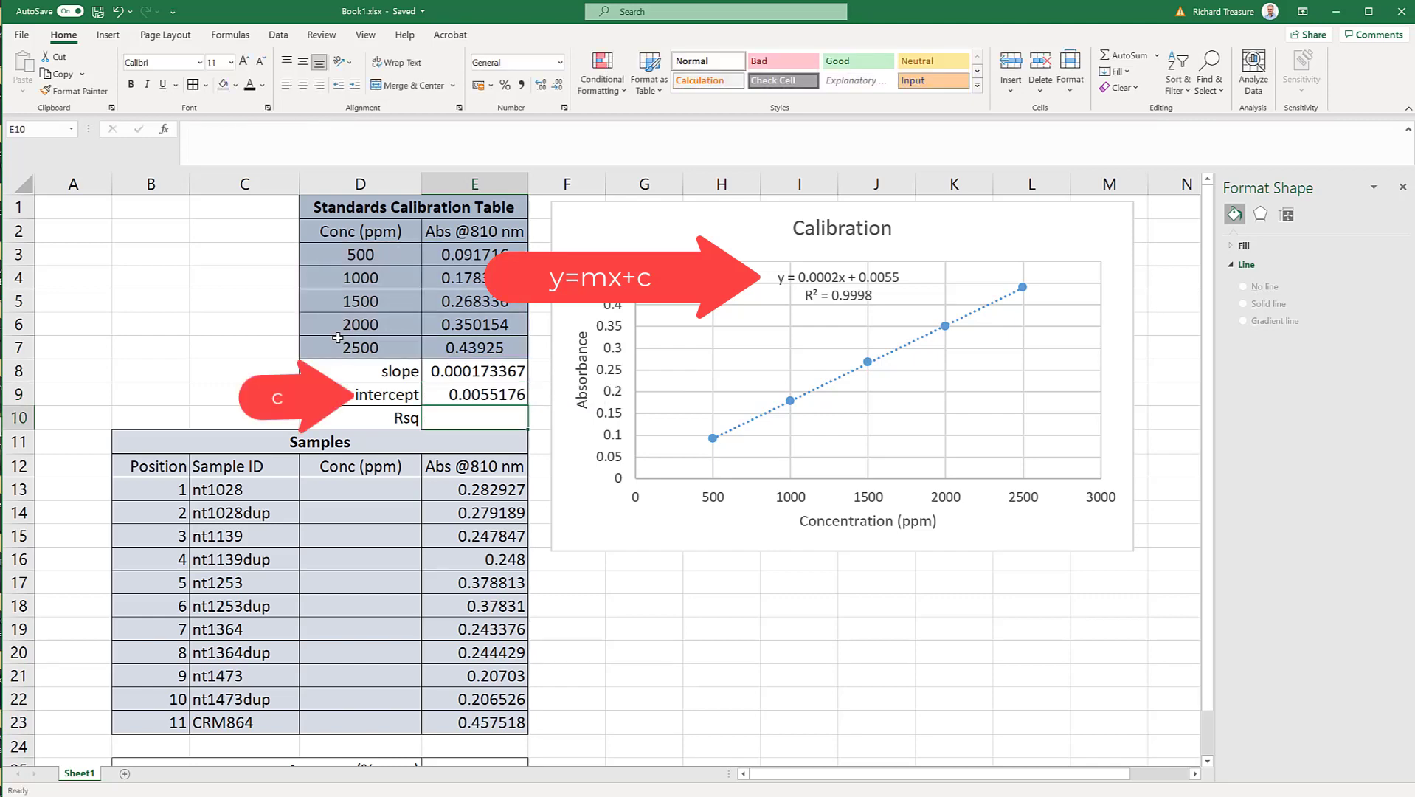
{"action": "type", "text": "="}
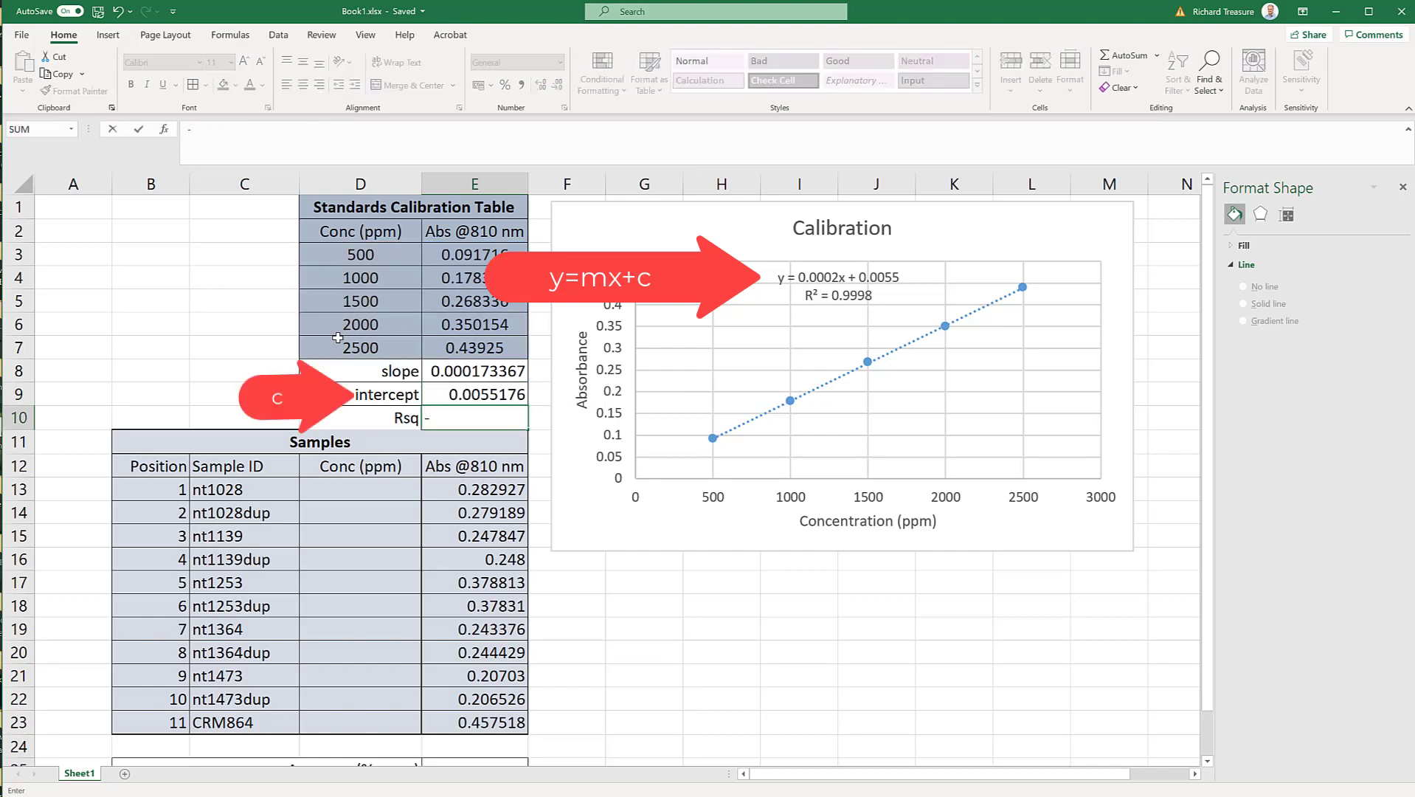
{"action": "type", "text": "rs"}
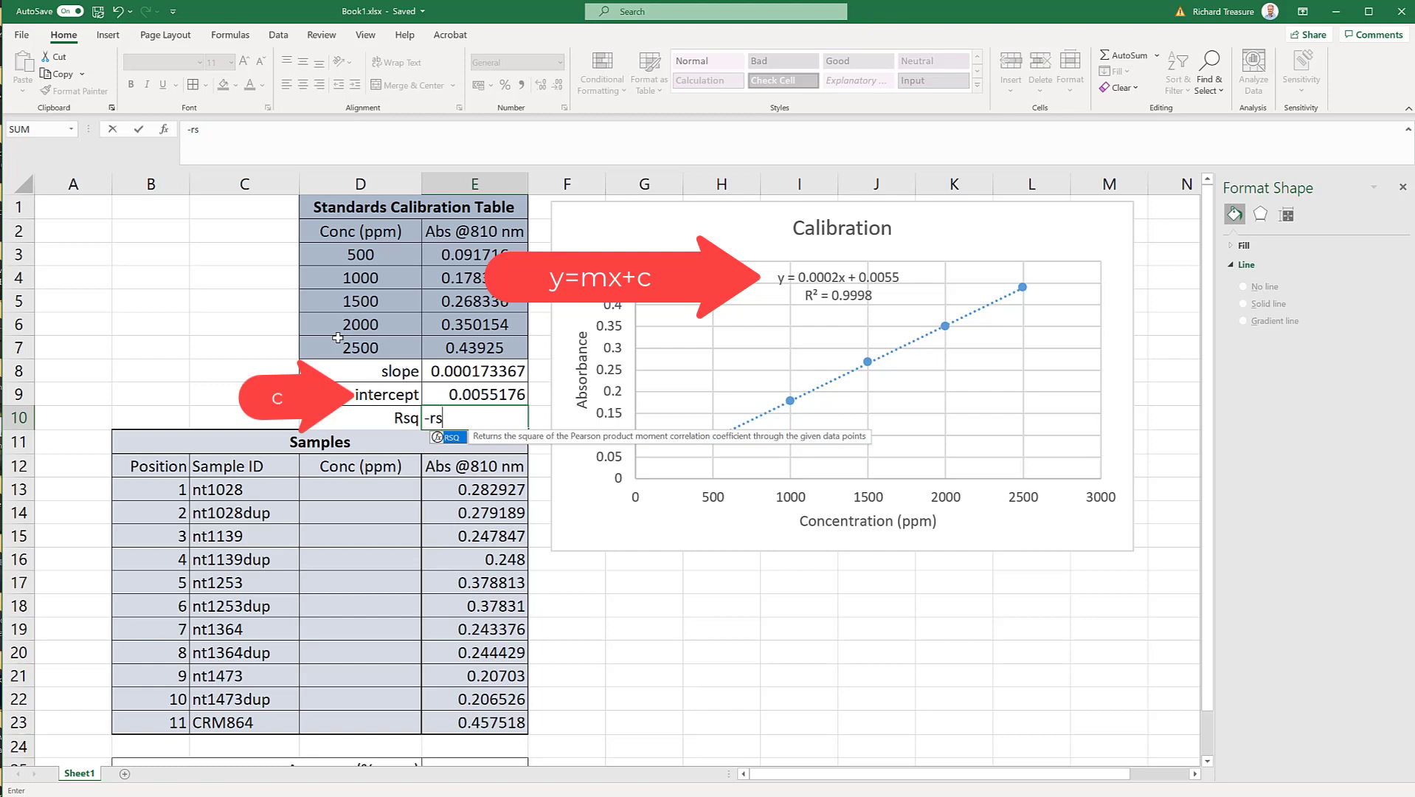
{"action": "type", "text": "q"}
Enter =RSQ(E3:E7,D3:D7) in E10, giving 0.999831753
{"action": "key", "text": "BackSpace"}
{"action": "key", "text": "BackSpace"}
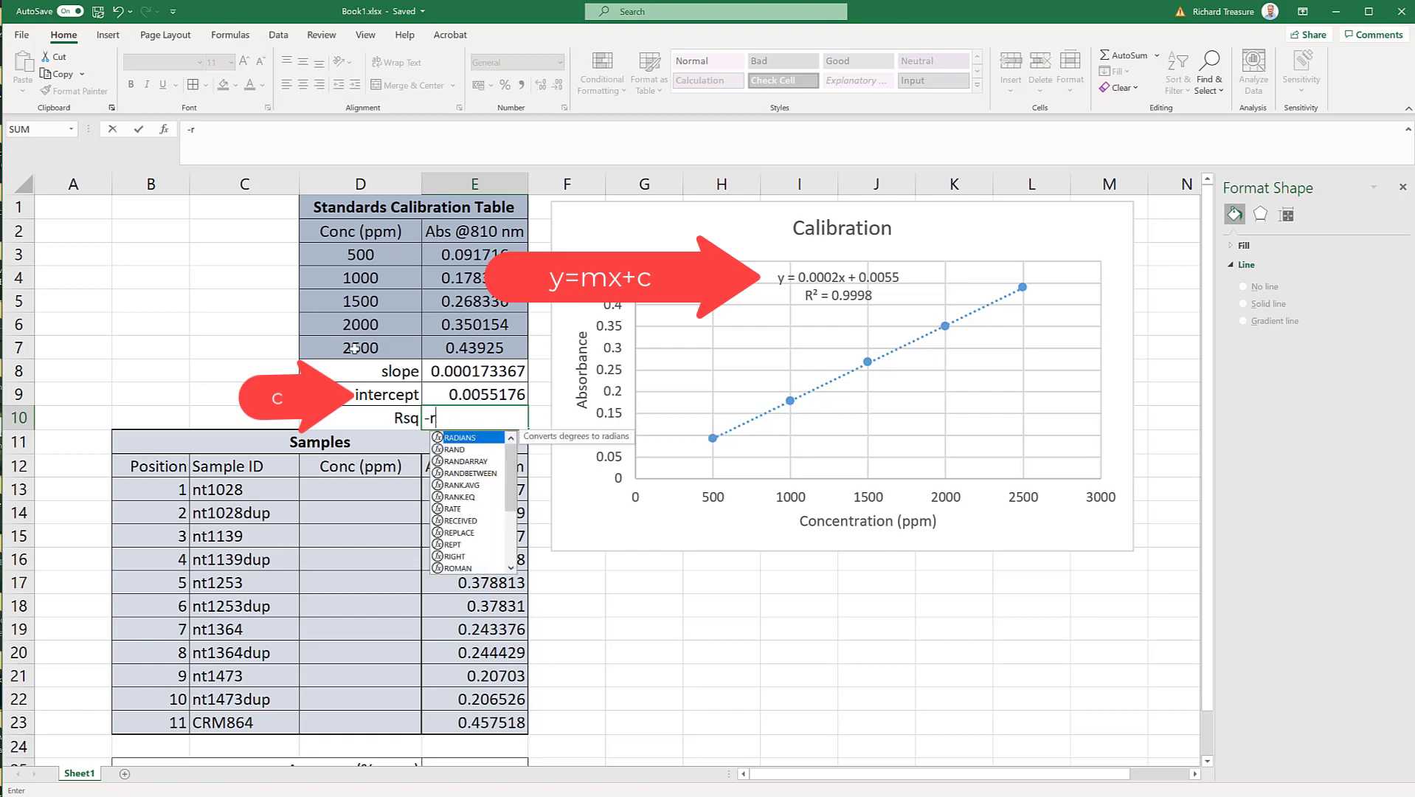
{"action": "key", "text": "BackSpace"}
{"action": "key", "text": "BackSpace"}
{"action": "type", "text": "="}
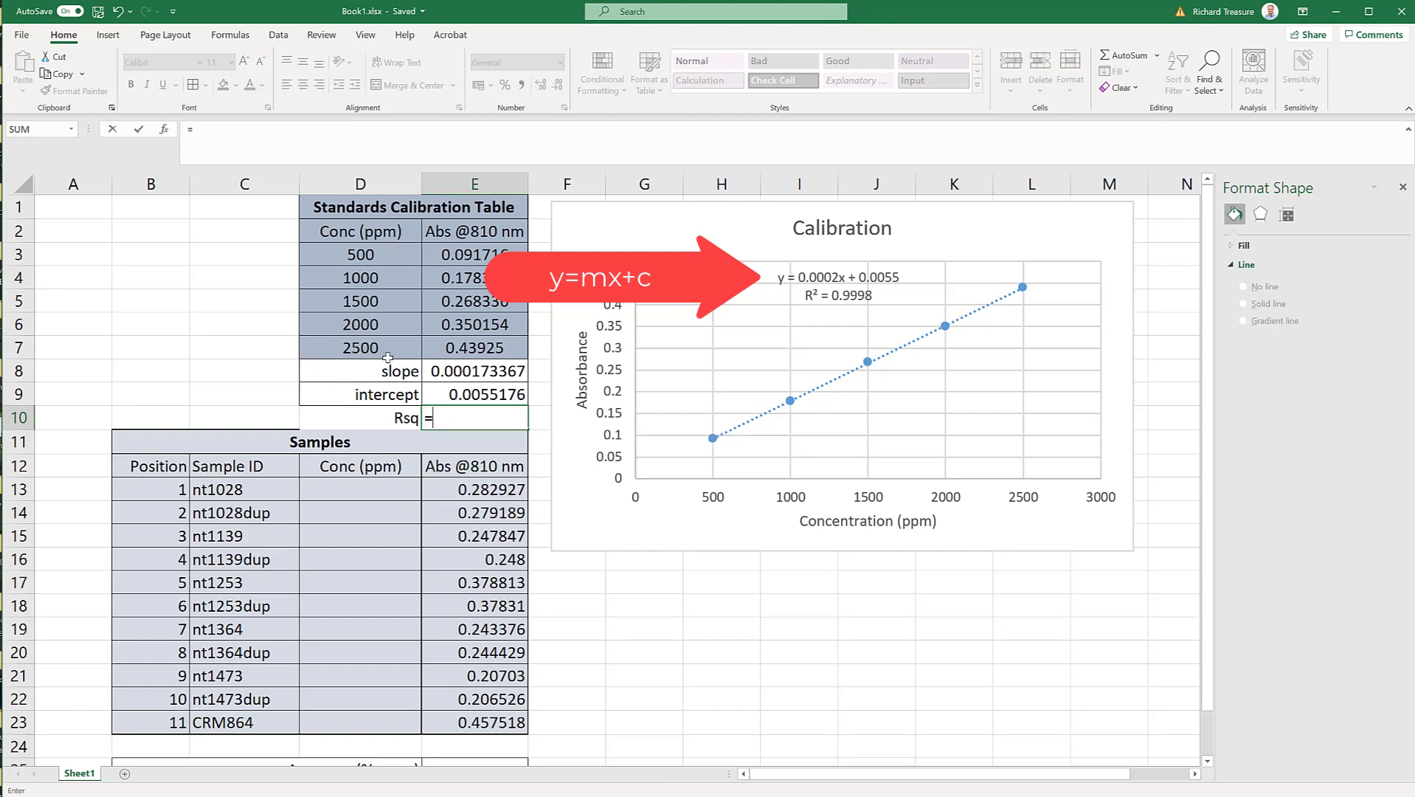
{"action": "type", "text": "rsq"}
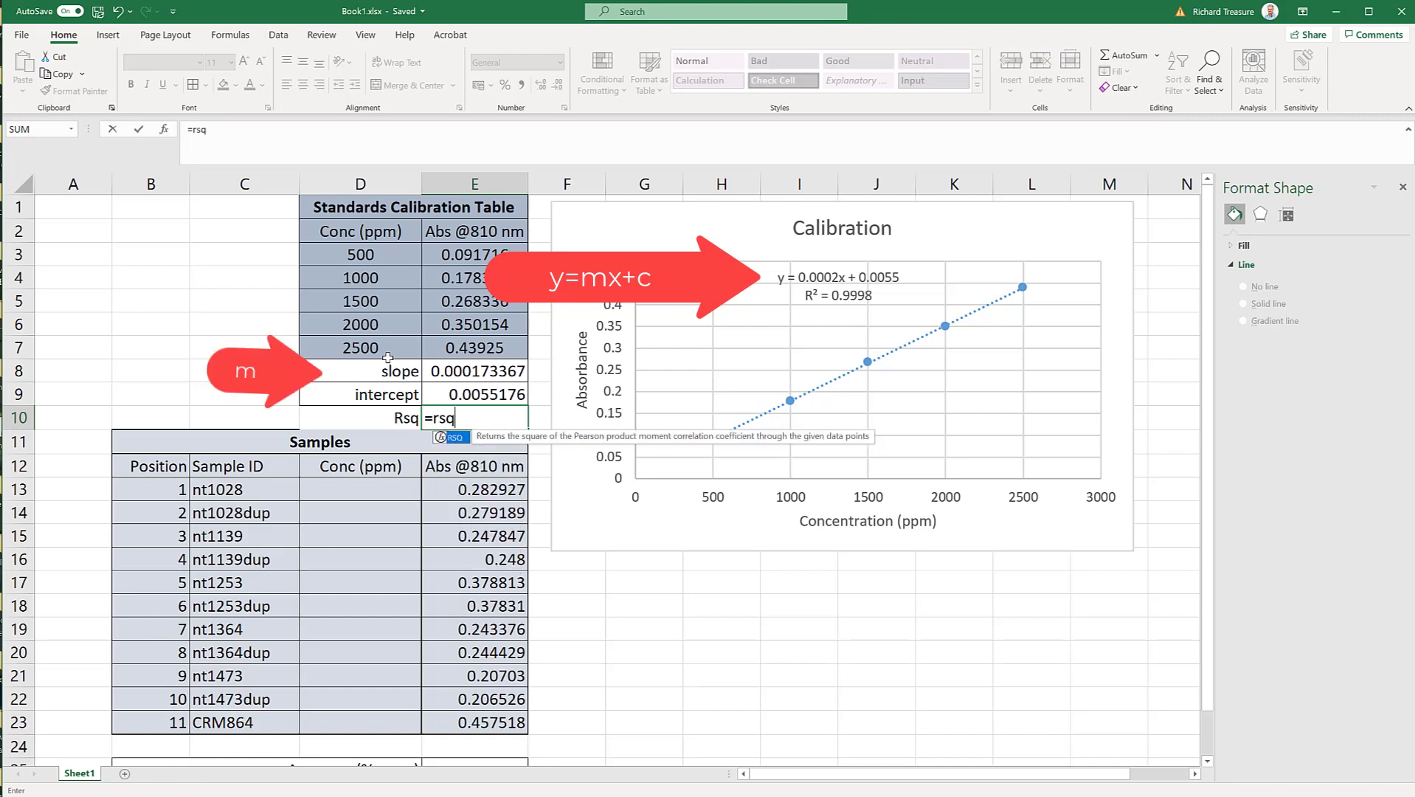
{"action": "type", "text": "("}
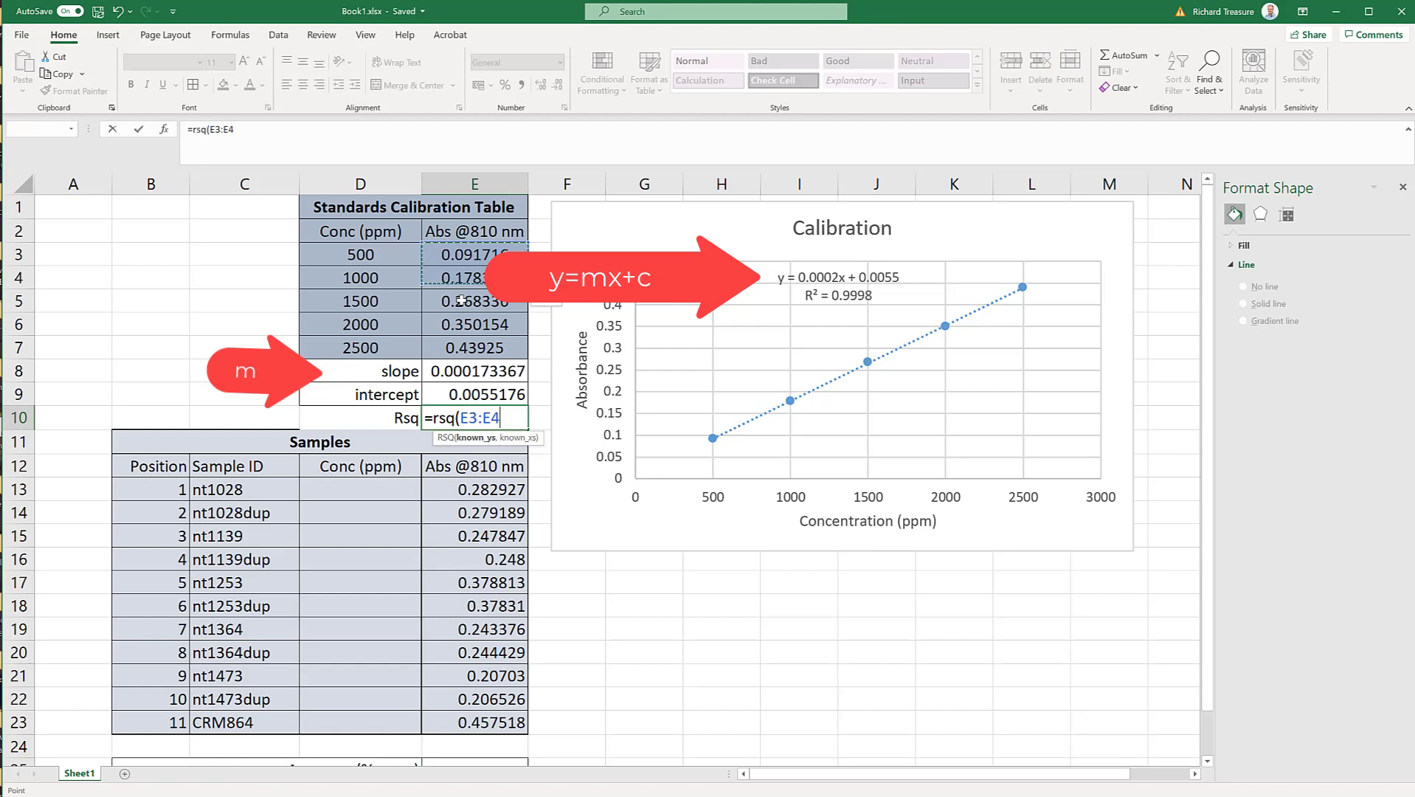
{"action": "left_click_drag", "start_coordinate": [472, 252], "coordinate": [455, 339]}
{"action": "type", "text": ","}
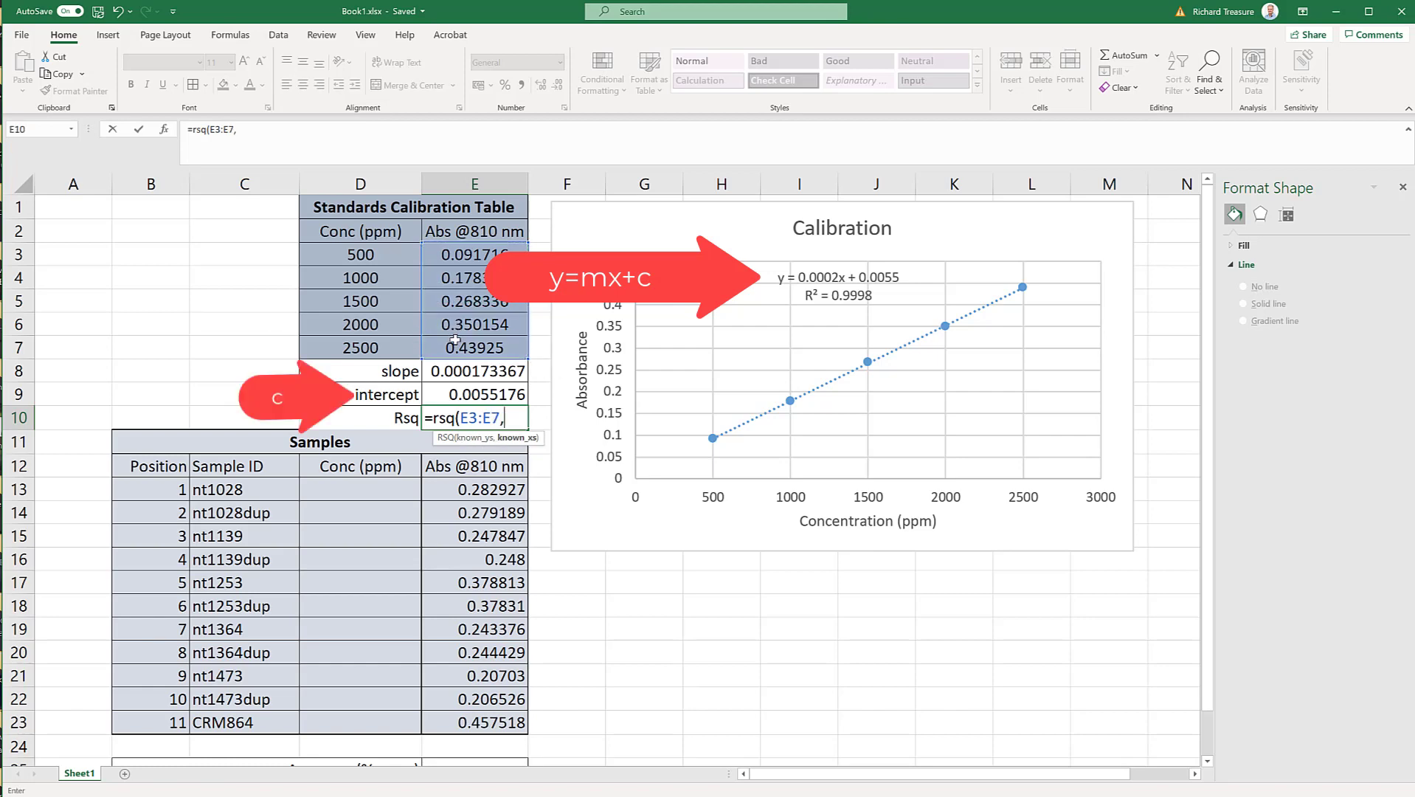
{"action": "left_click_drag", "start_coordinate": [369, 250], "coordinate": [360, 345]}
{"action": "key", "text": "Return"}
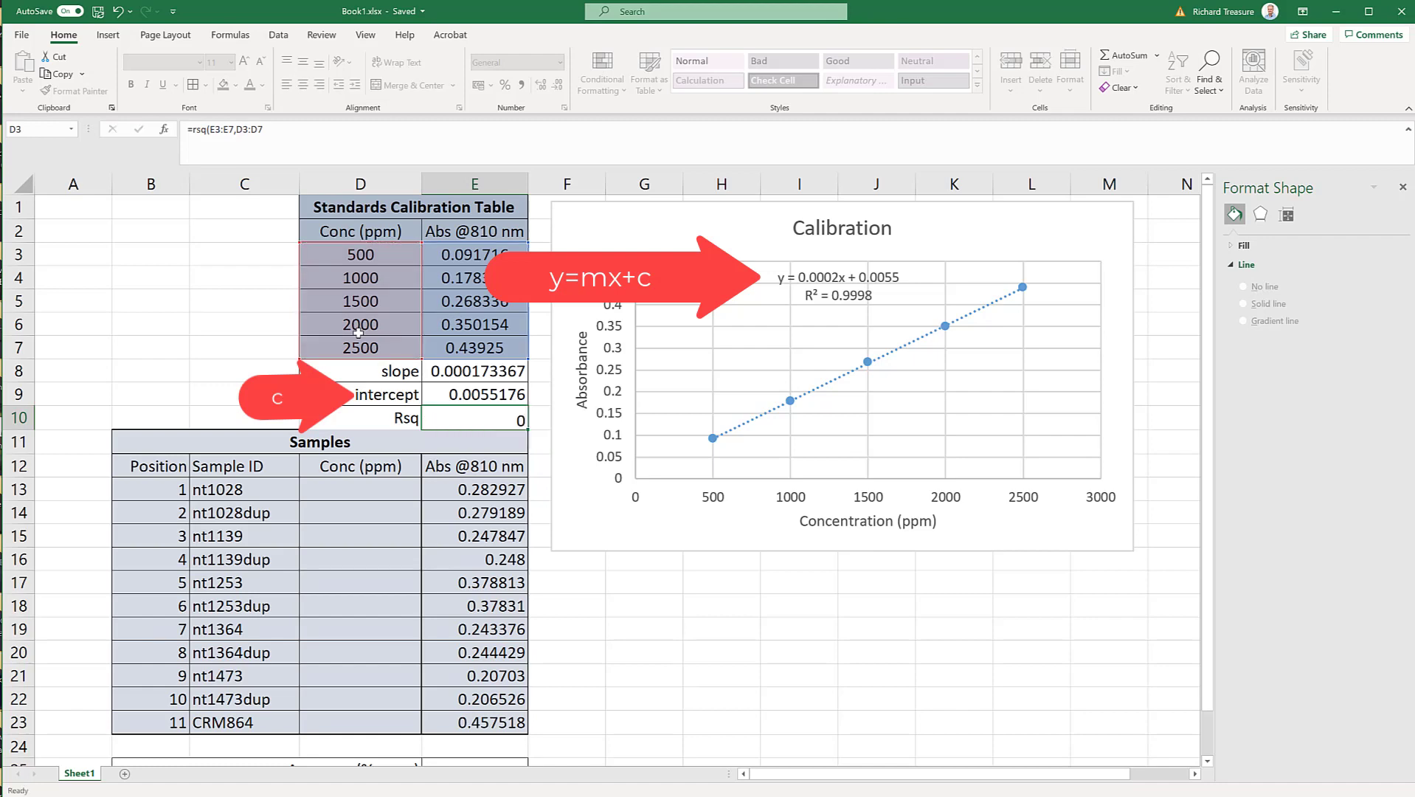
{"action": "scroll", "coordinate": [359, 329], "scroll_direction": "right", "scroll_amount": 3}
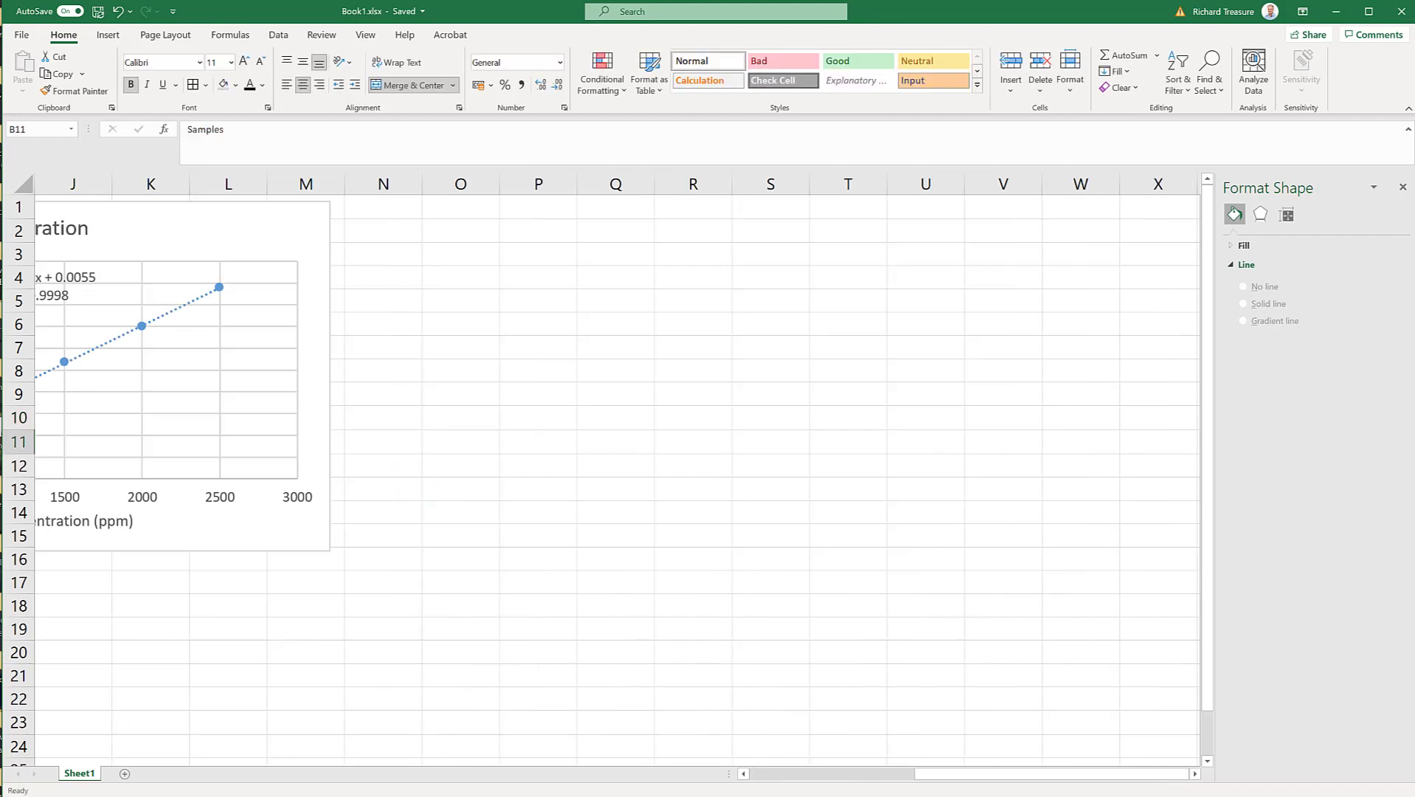
{"action": "left_click_drag", "start_coordinate": [928, 774], "coordinate": [749, 778]}
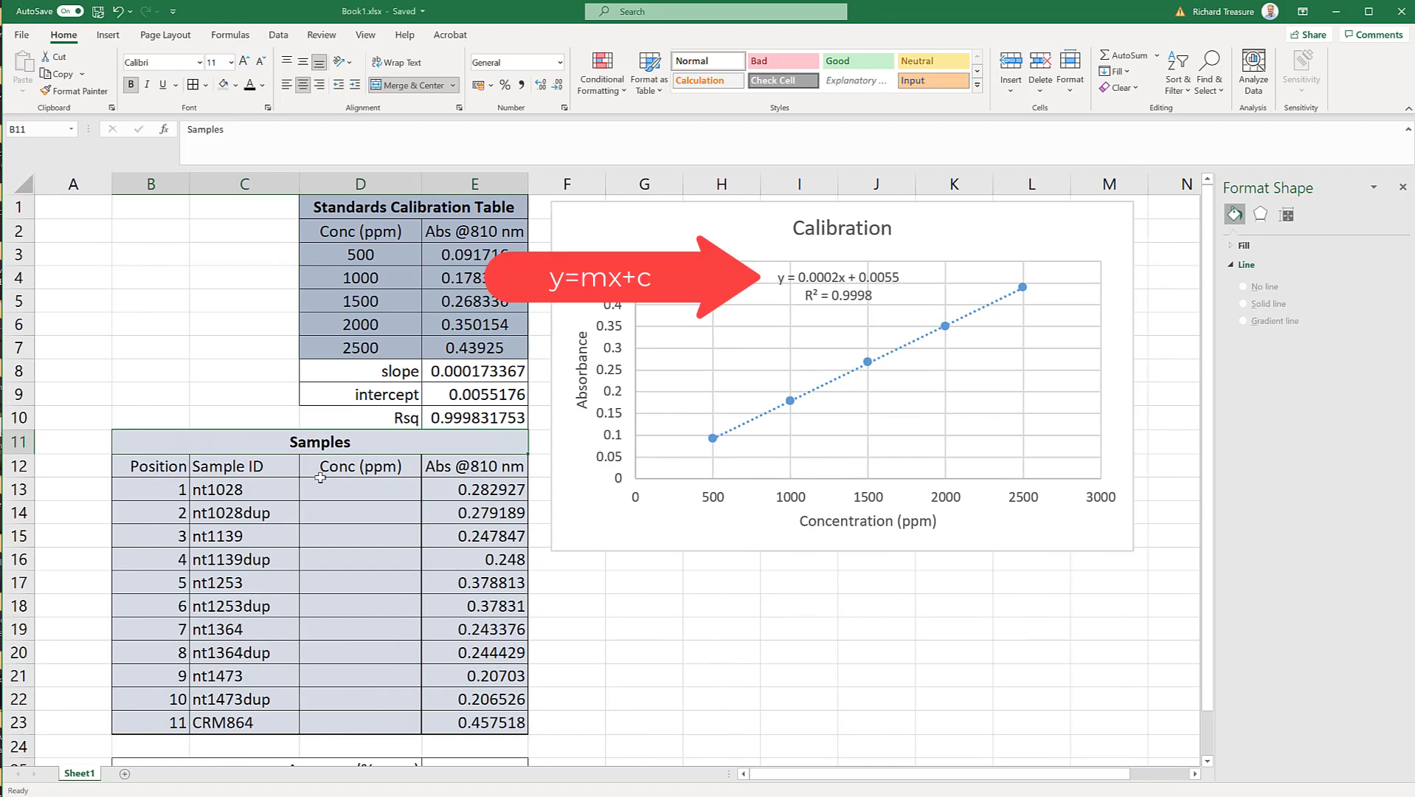
Enter =(E13-$E$9)/$E$8 in D13, giving 1600 ppm for nt1028
{"action": "left_click", "coordinate": [332, 489]}
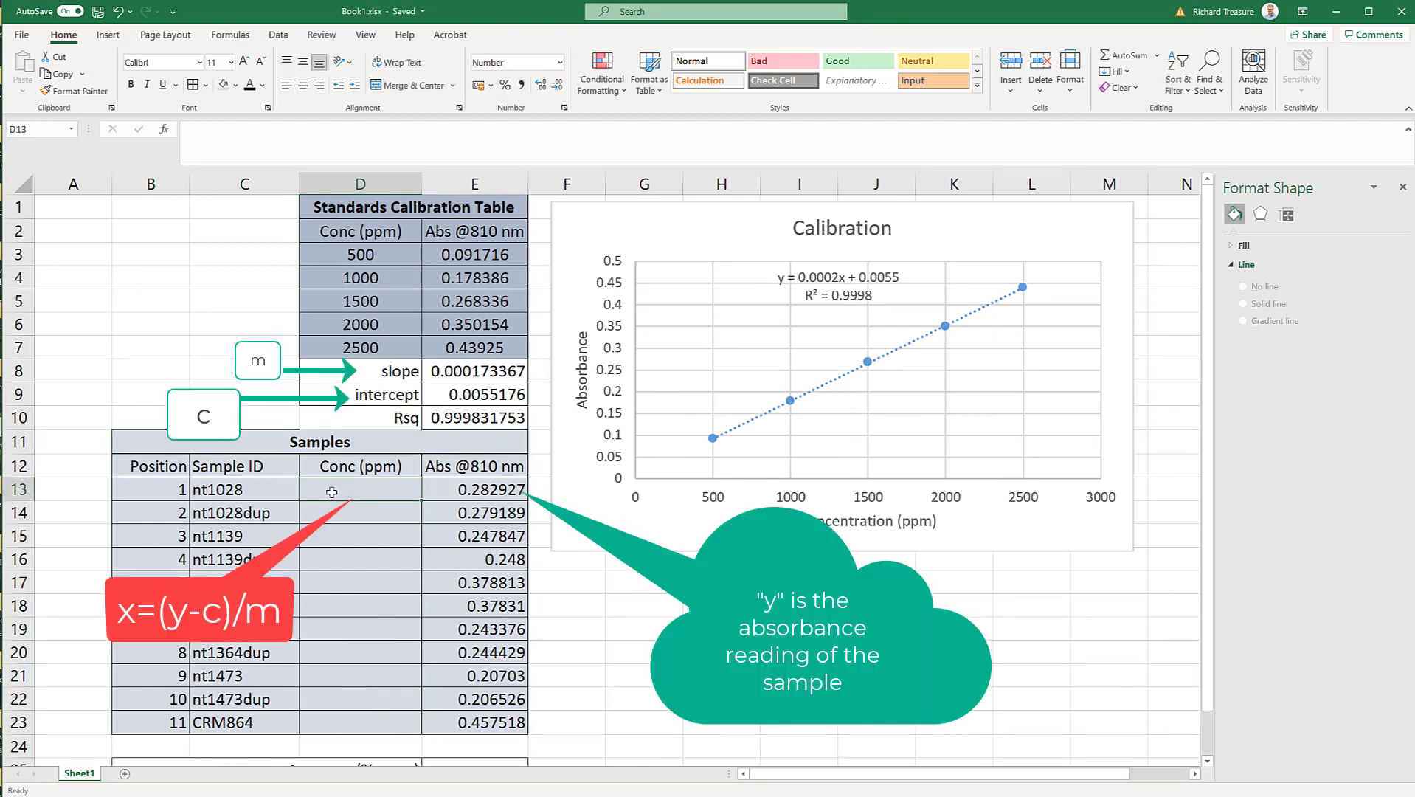
{"action": "type", "text": "="}
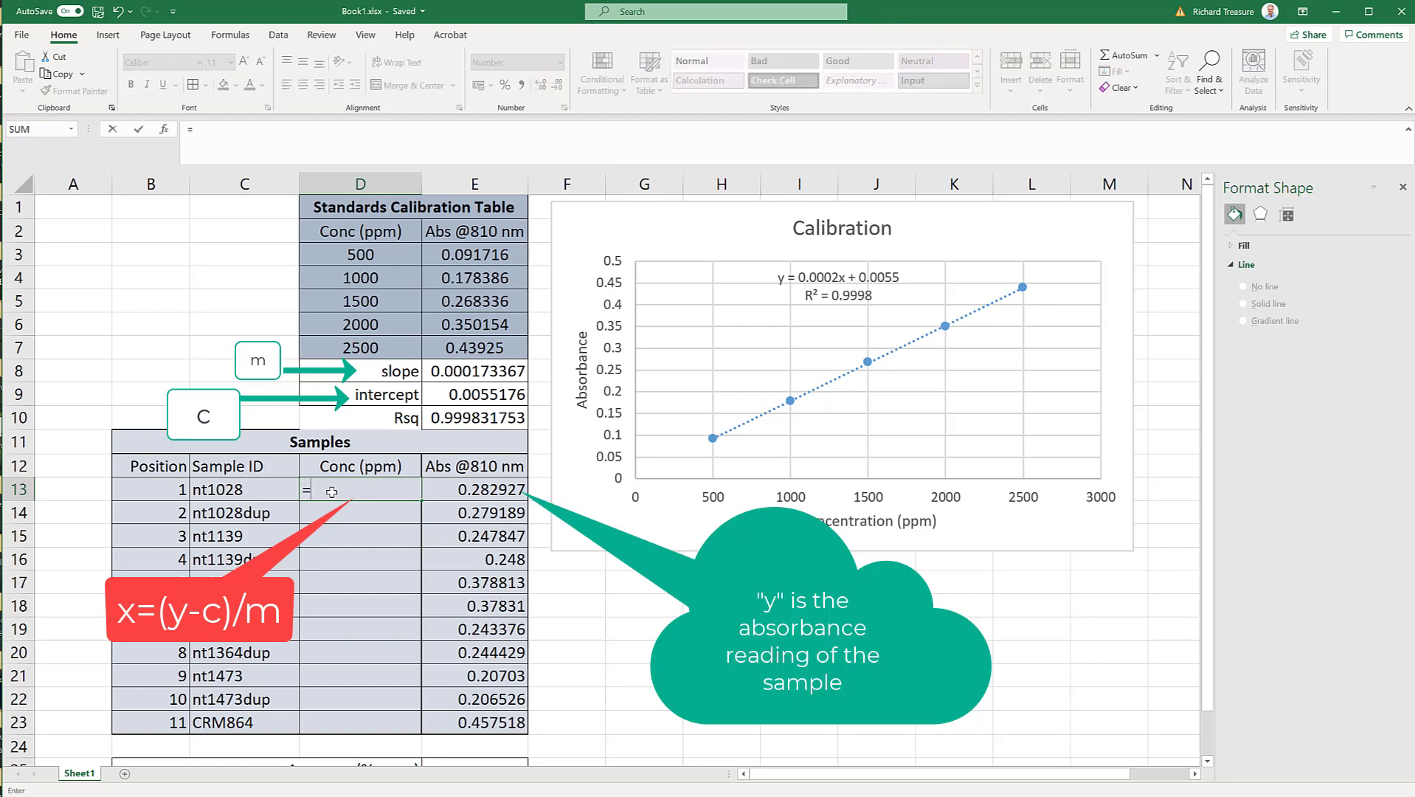
{"action": "type", "text": "("}
{"action": "left_click", "coordinate": [469, 490]}
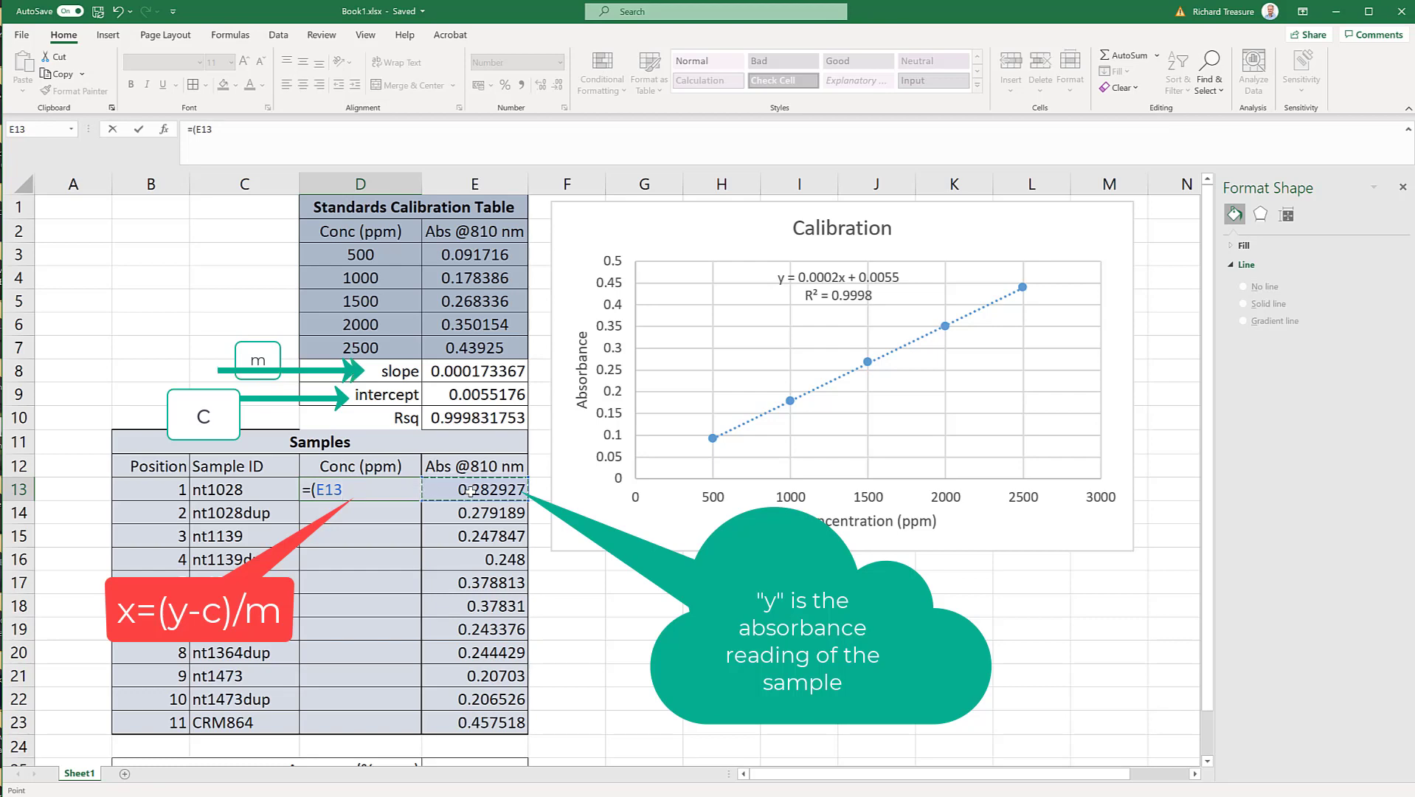
{"action": "type", "text": "-"}
{"action": "left_click", "coordinate": [466, 394]}
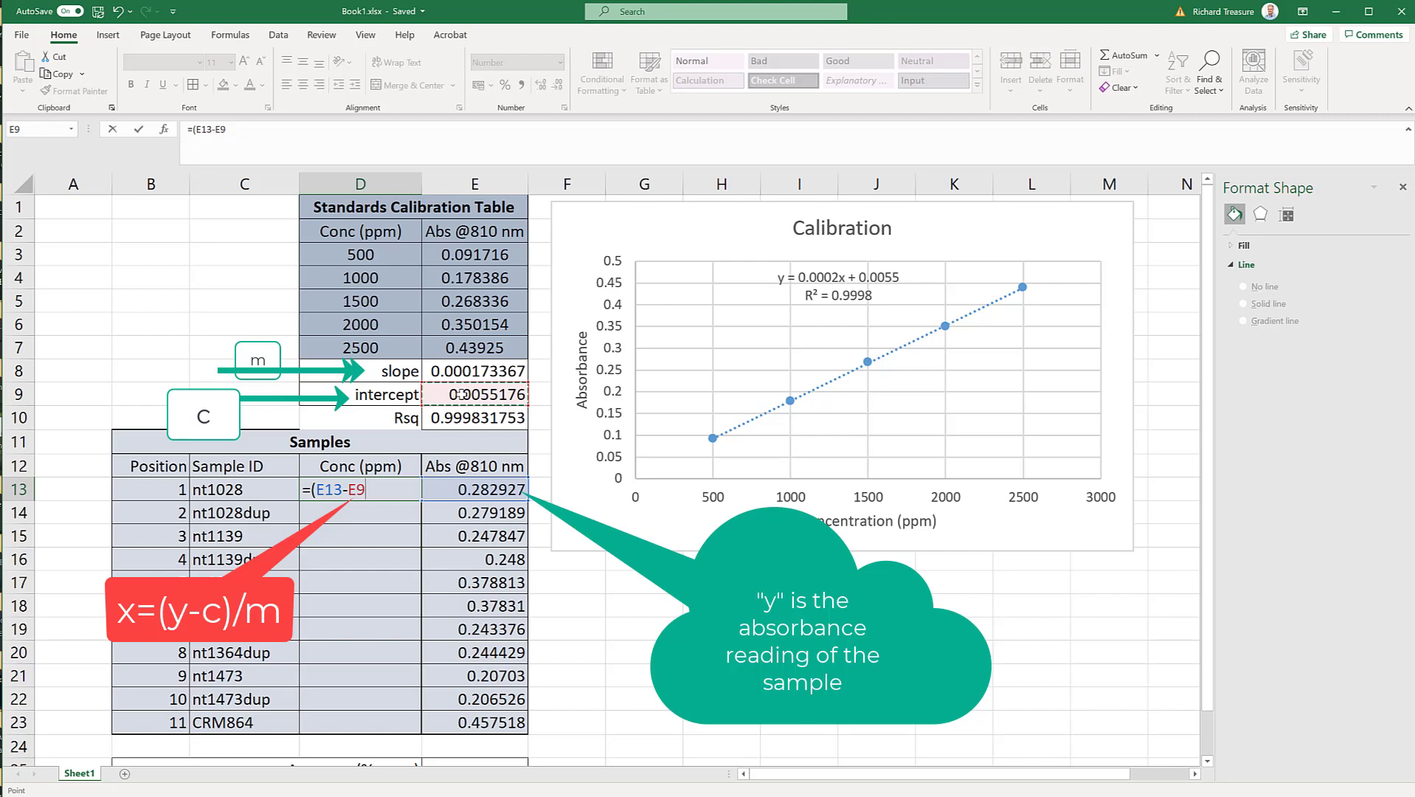
{"action": "key", "text": "F4"}
{"action": "type", "text": "$E$9)/"}
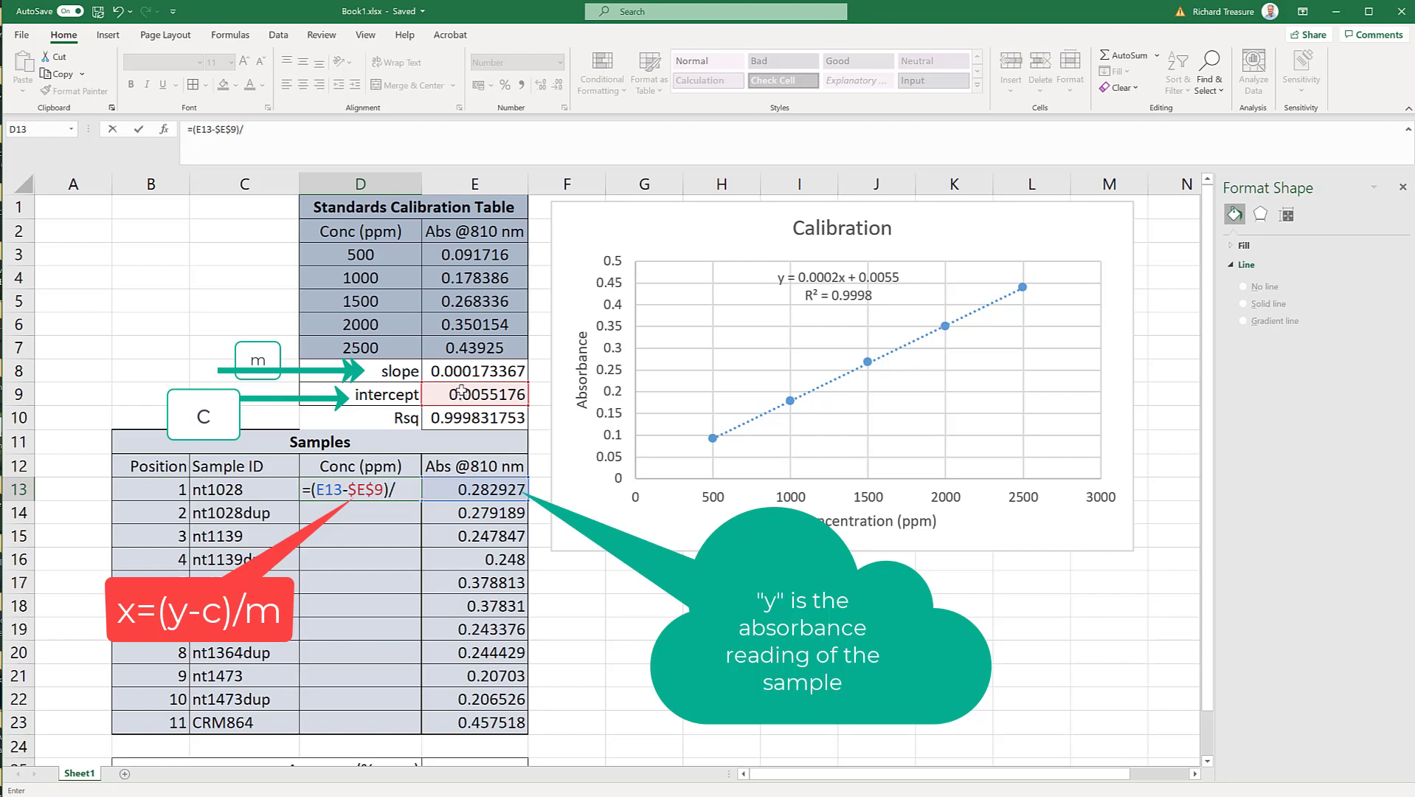
{"action": "left_click", "coordinate": [469, 372]}
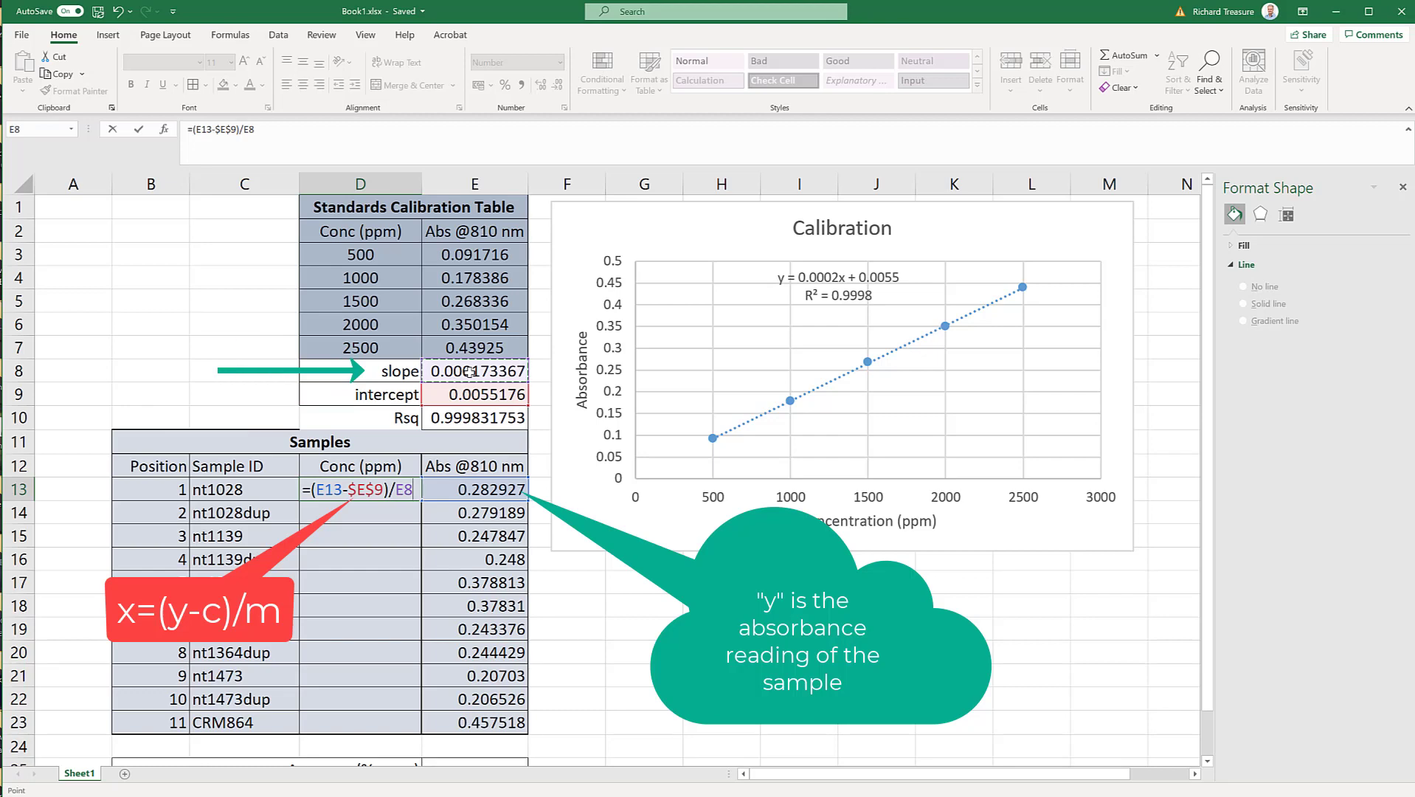
{"action": "key", "text": "F4"}
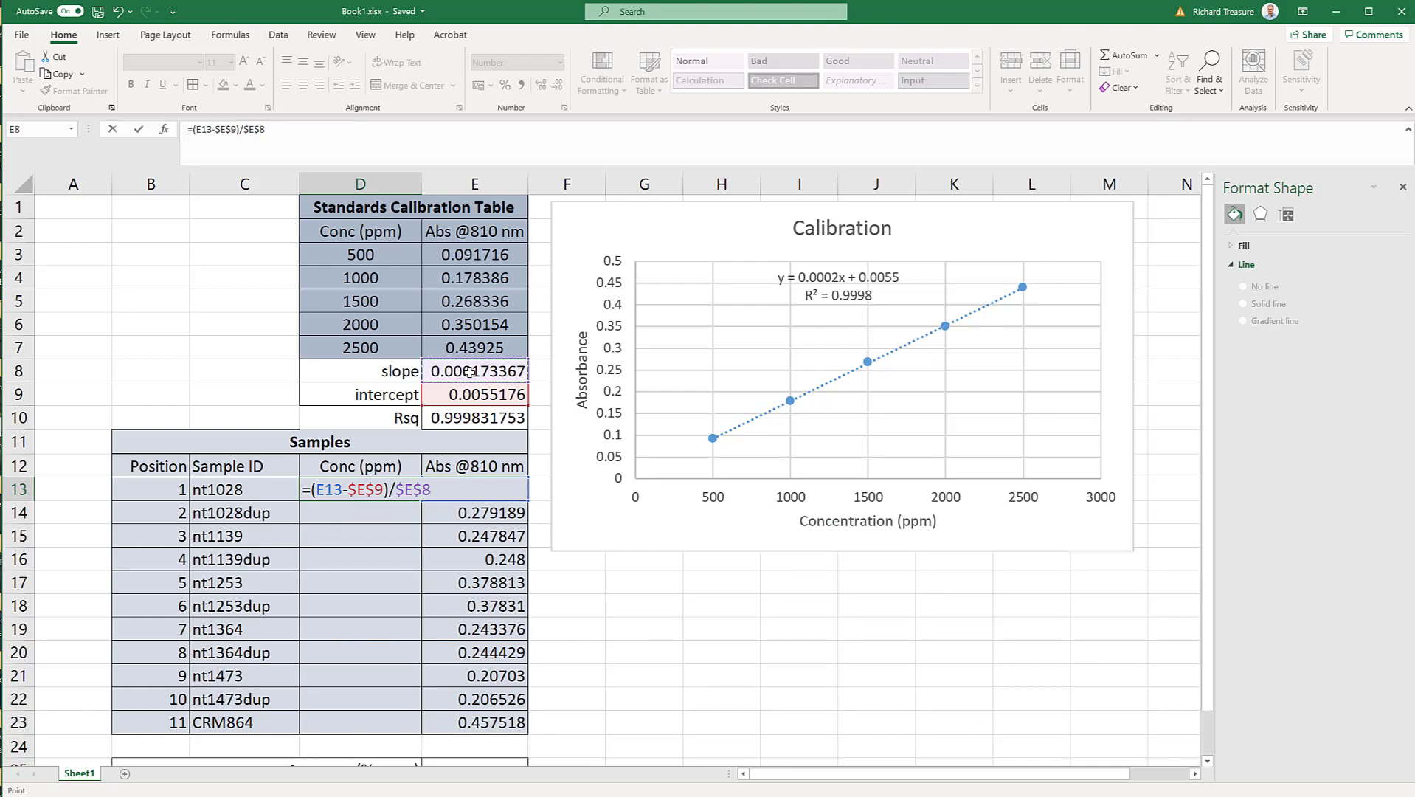
{"action": "key", "text": "Return"}
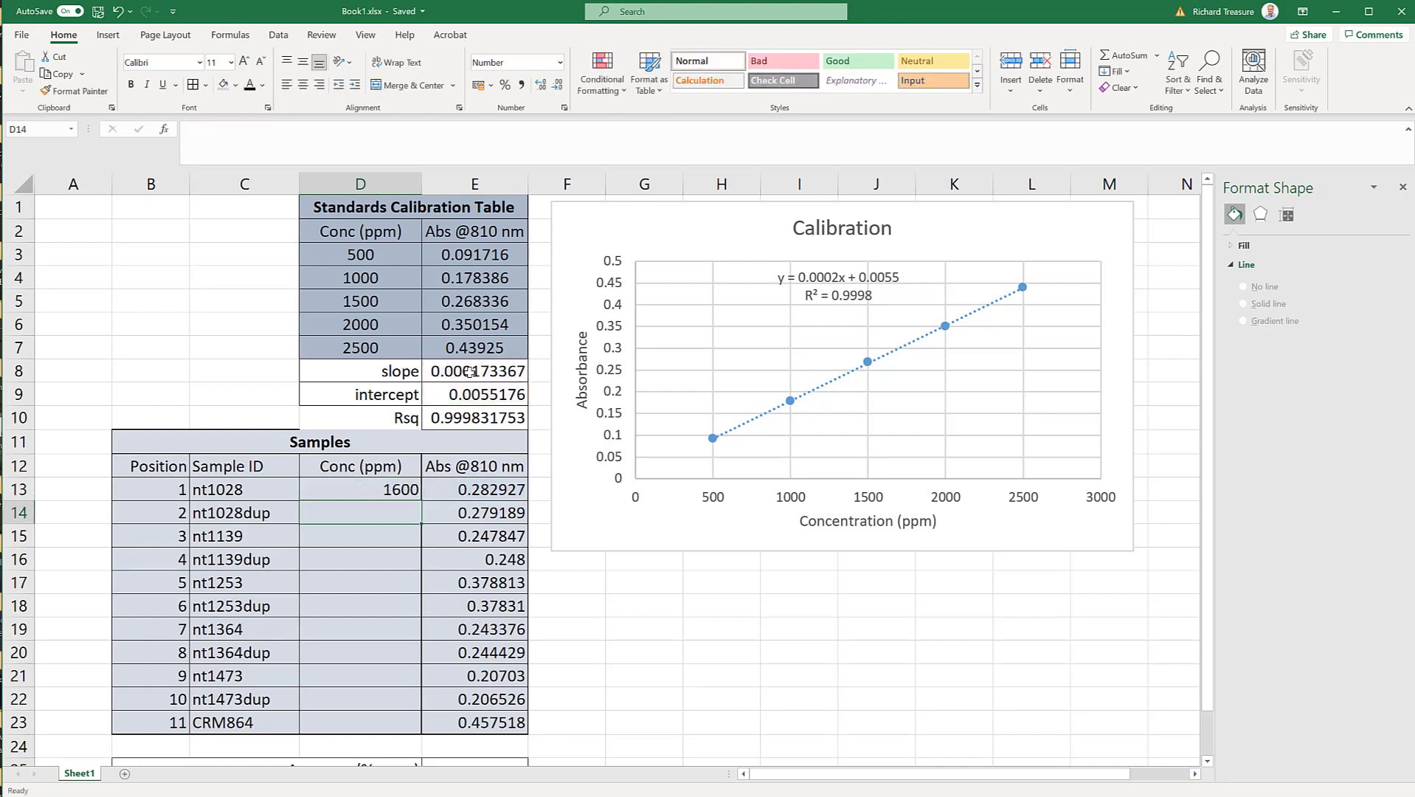
Fill the D13 concentration formula down to D23, giving 1579–2607 ppm
{"action": "left_click", "coordinate": [383, 489]}
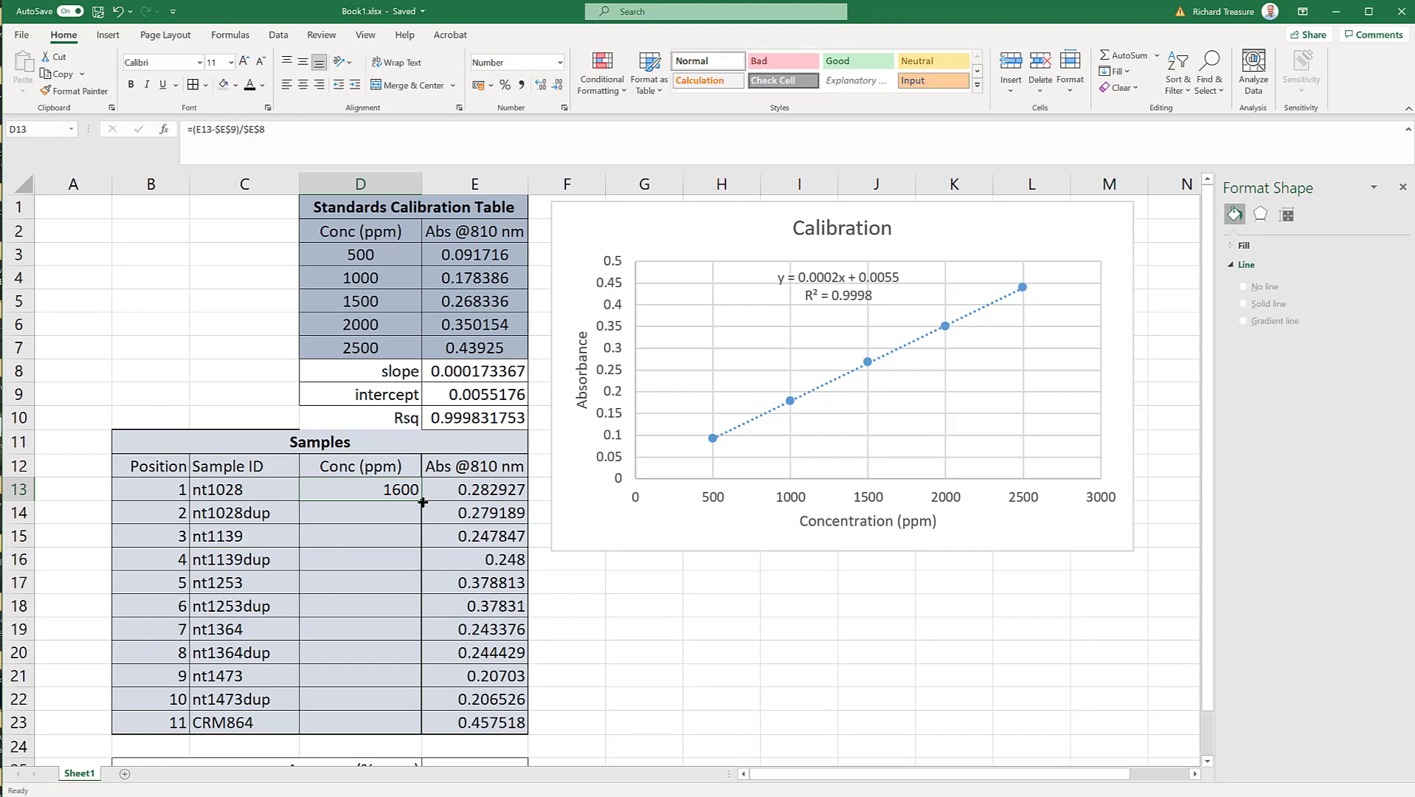
{"action": "left_click_drag", "start_coordinate": [421, 501], "coordinate": [392, 722]}
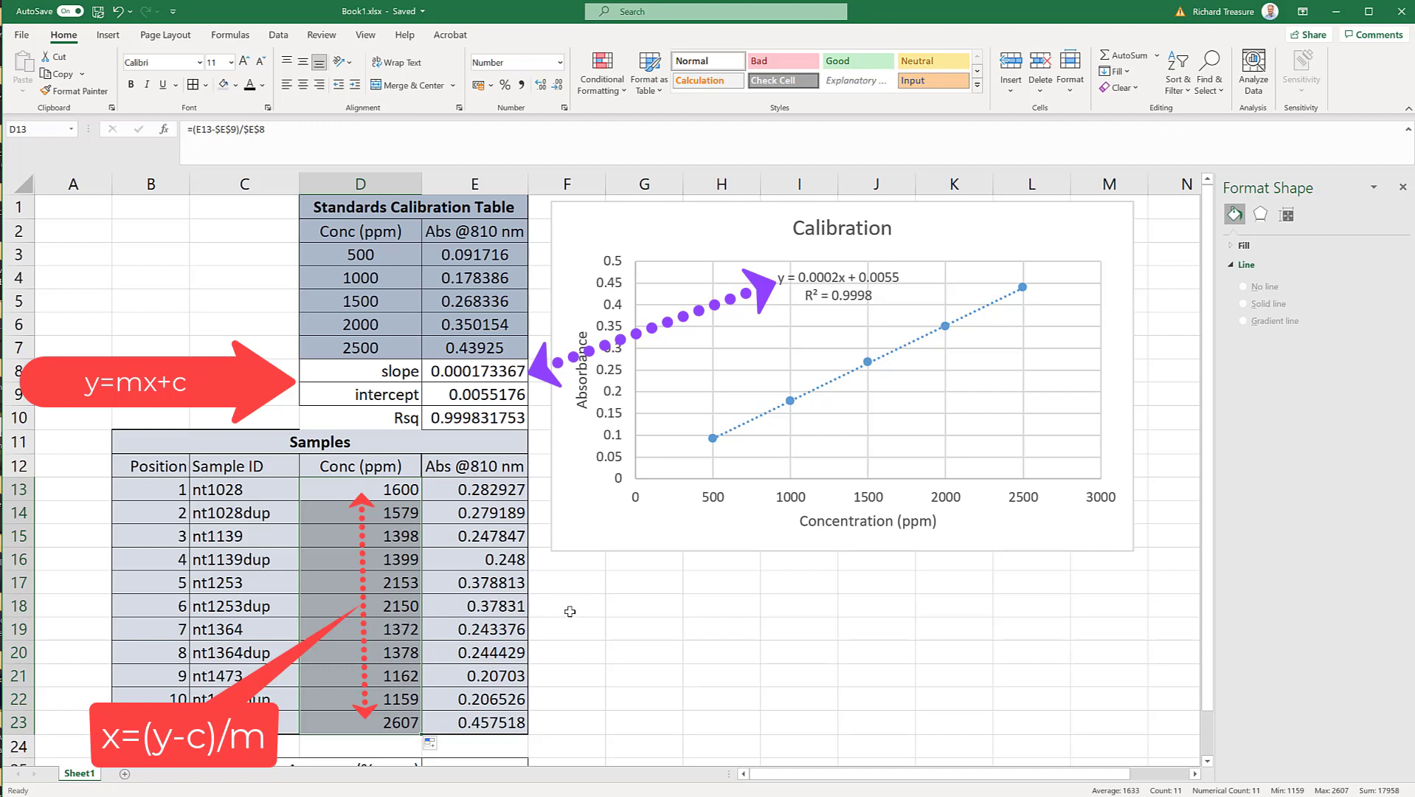
{"action": "scroll", "coordinate": [574, 611], "scroll_direction": "down", "scroll_amount": 3}
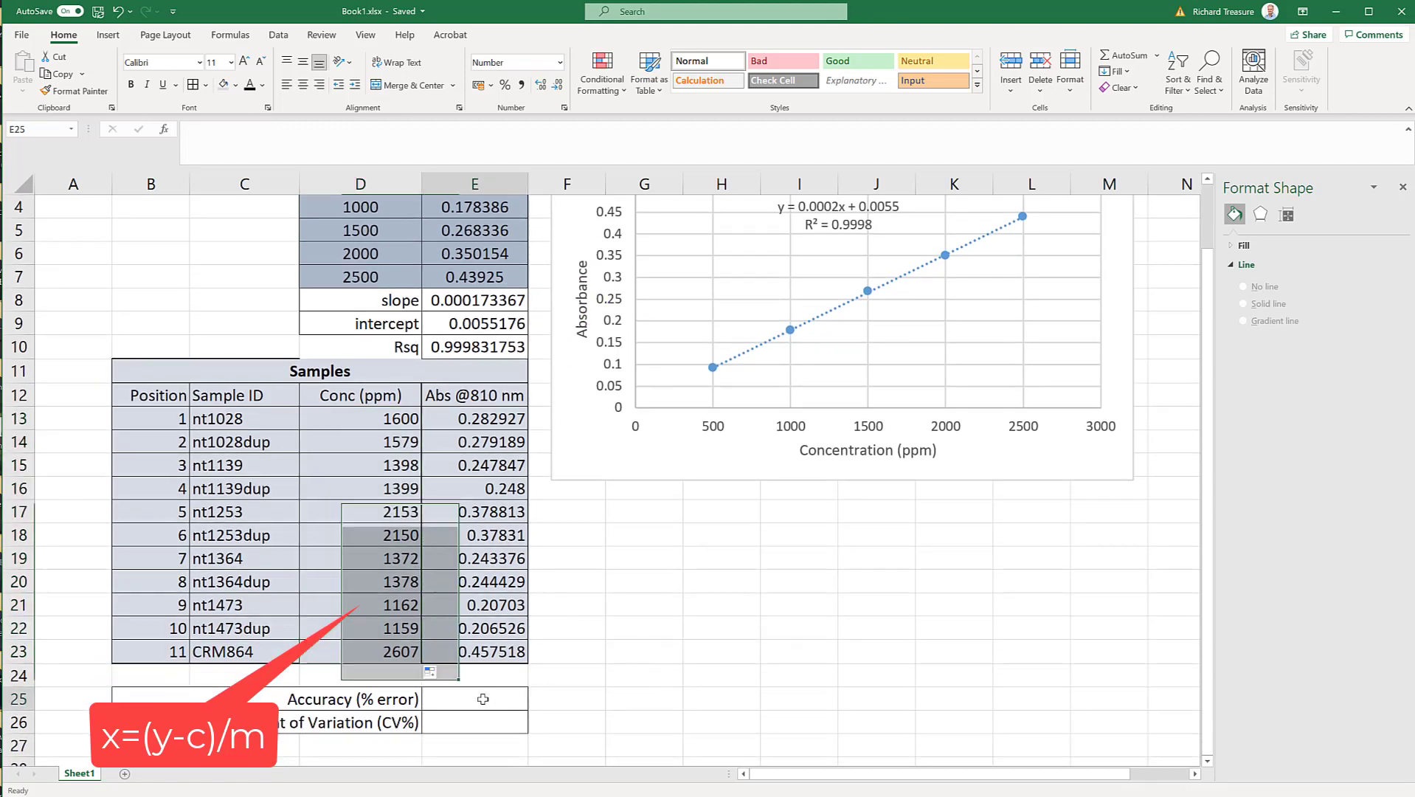
{"action": "left_click", "coordinate": [505, 692]}
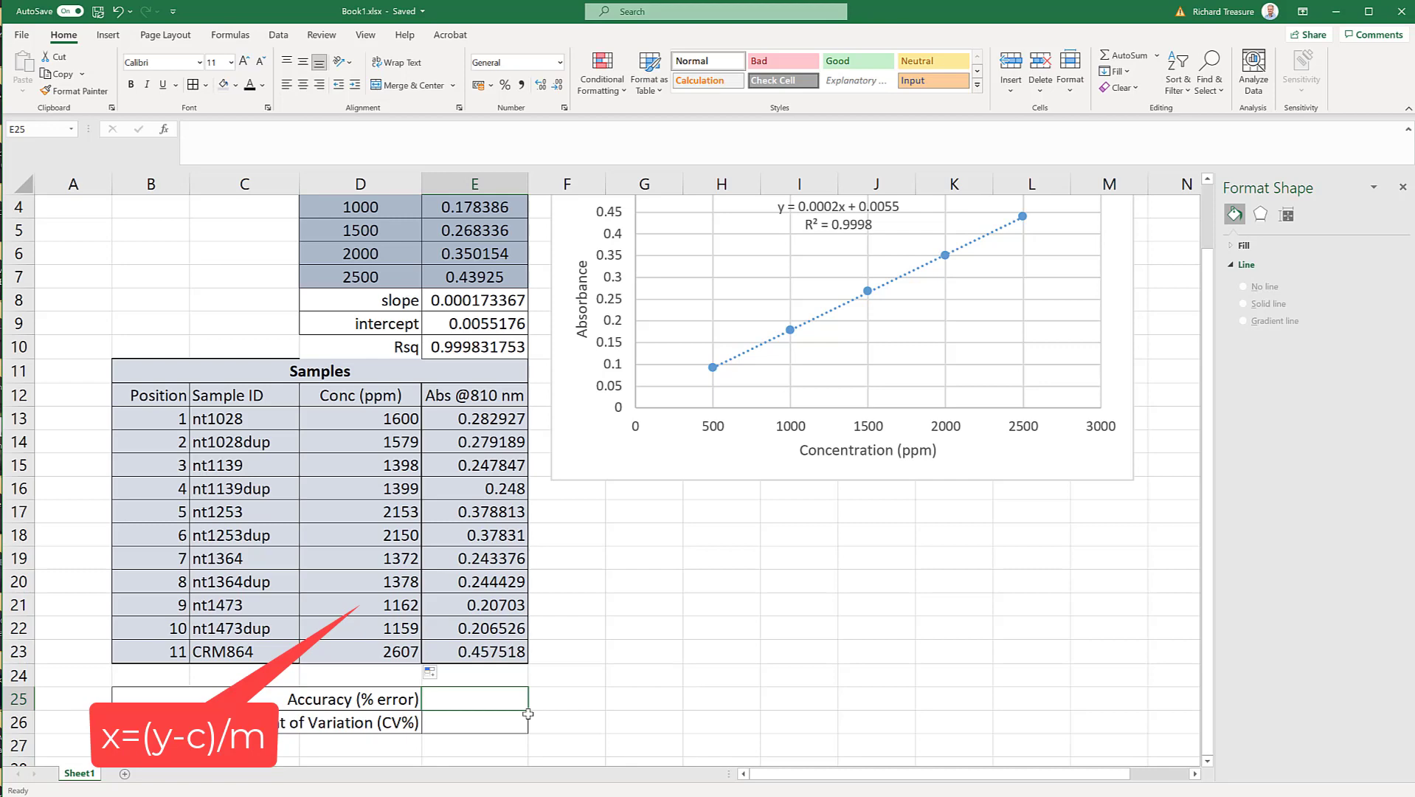
{"action": "type", "text": "-"}
Enter =(D23-2500)/2500 in E25, giving an accuracy error of 0.042874085
{"action": "key", "text": "BackSpace"}
{"action": "type", "text": "="}
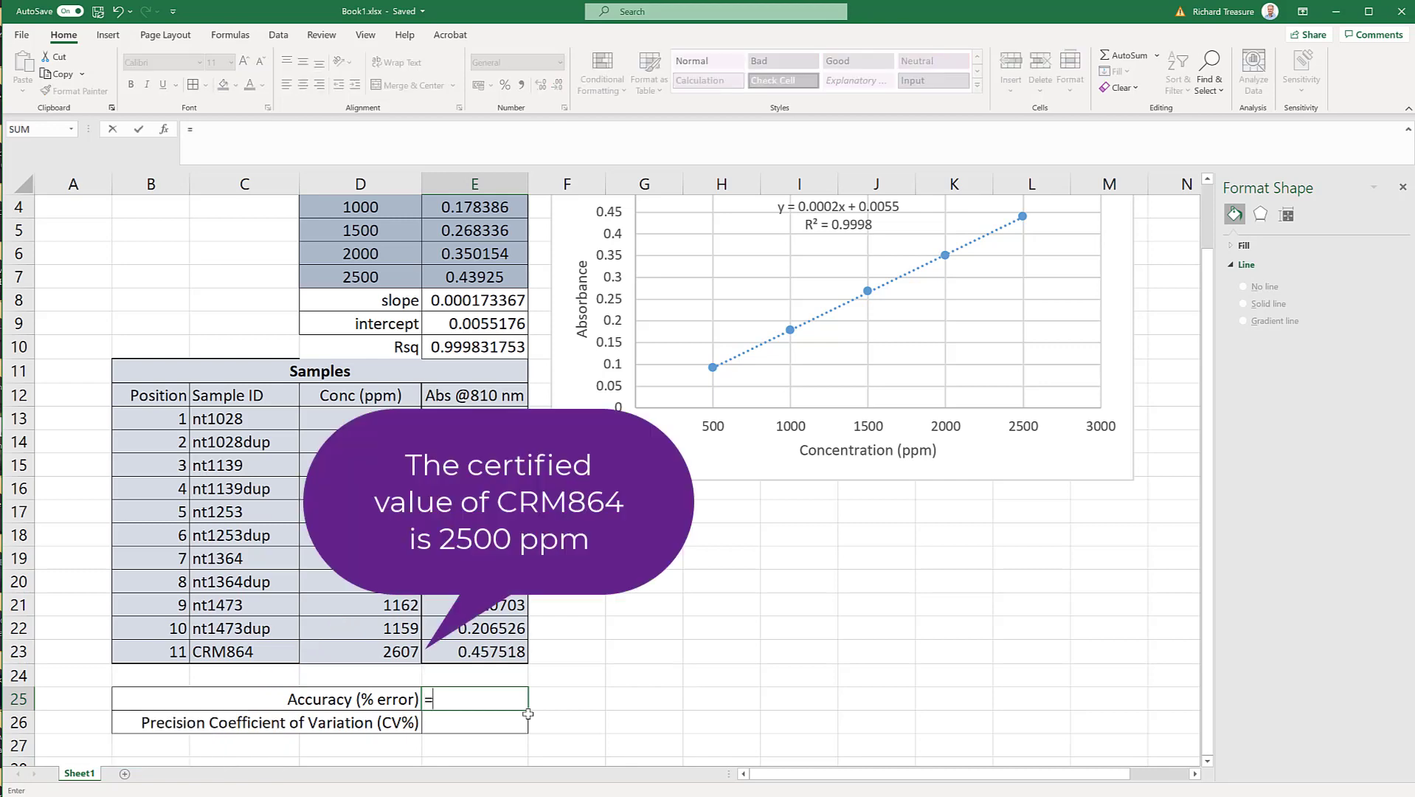
{"action": "type", "text": "("}
{"action": "left_click", "coordinate": [384, 652]}
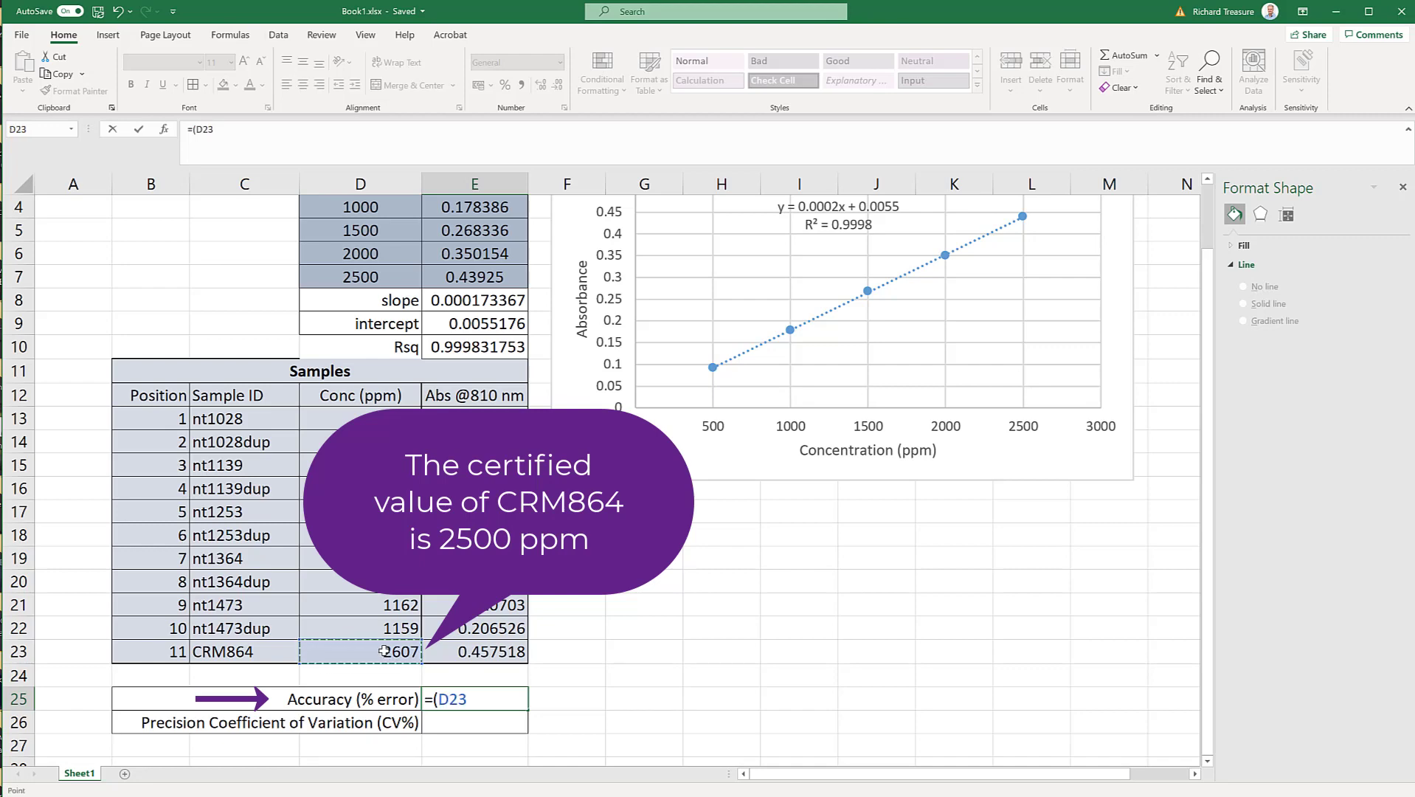
{"action": "type", "text": "-2"}
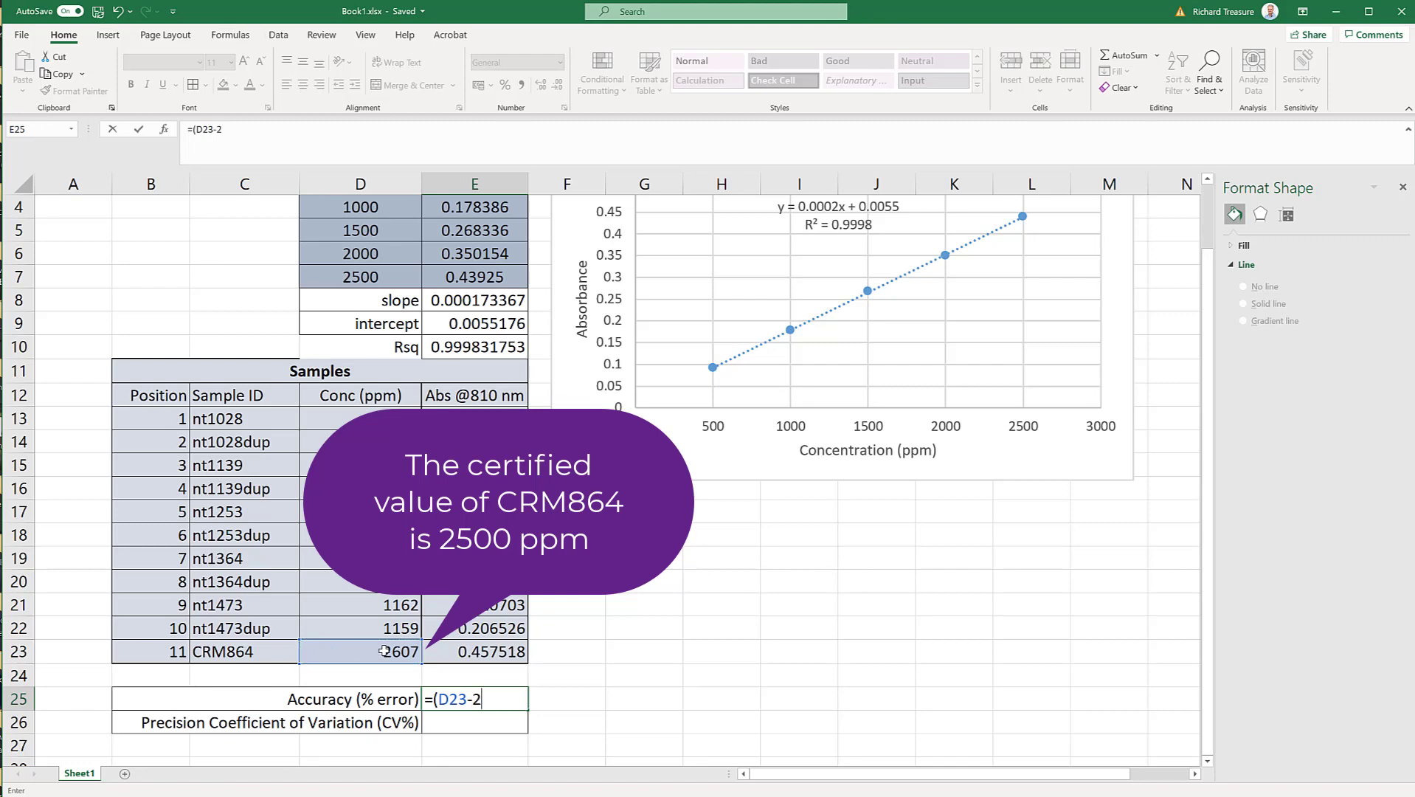
{"action": "type", "text": "50"}
{"action": "type", "text": "0)"}
{"action": "type", "text": "/"}
{"action": "type", "text": "250"}
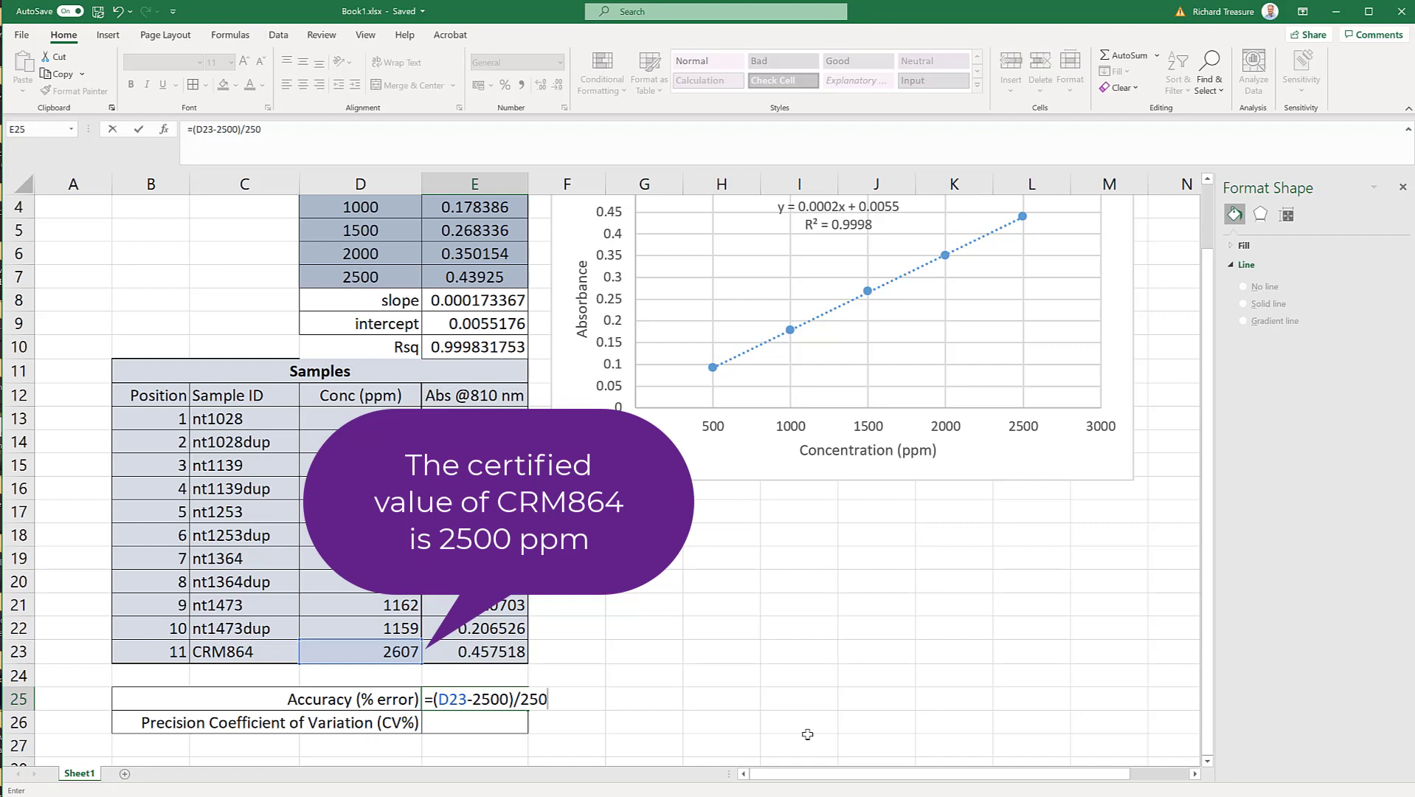
{"action": "type", "text": "0"}
{"action": "key", "text": "Return"}
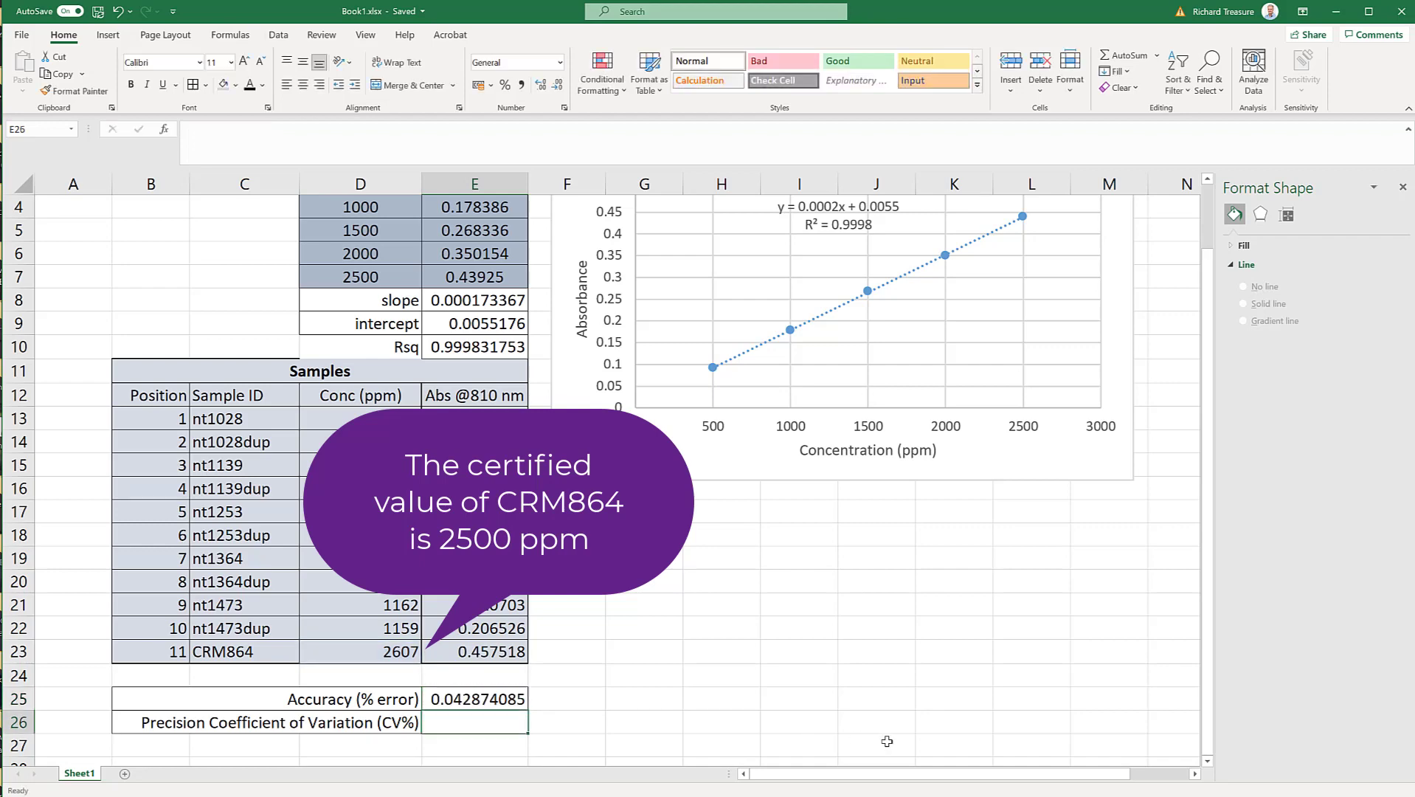
Format the accuracy result in E25 as a one-decimal percentage, 4.3%
{"action": "left_click", "coordinate": [483, 696]}
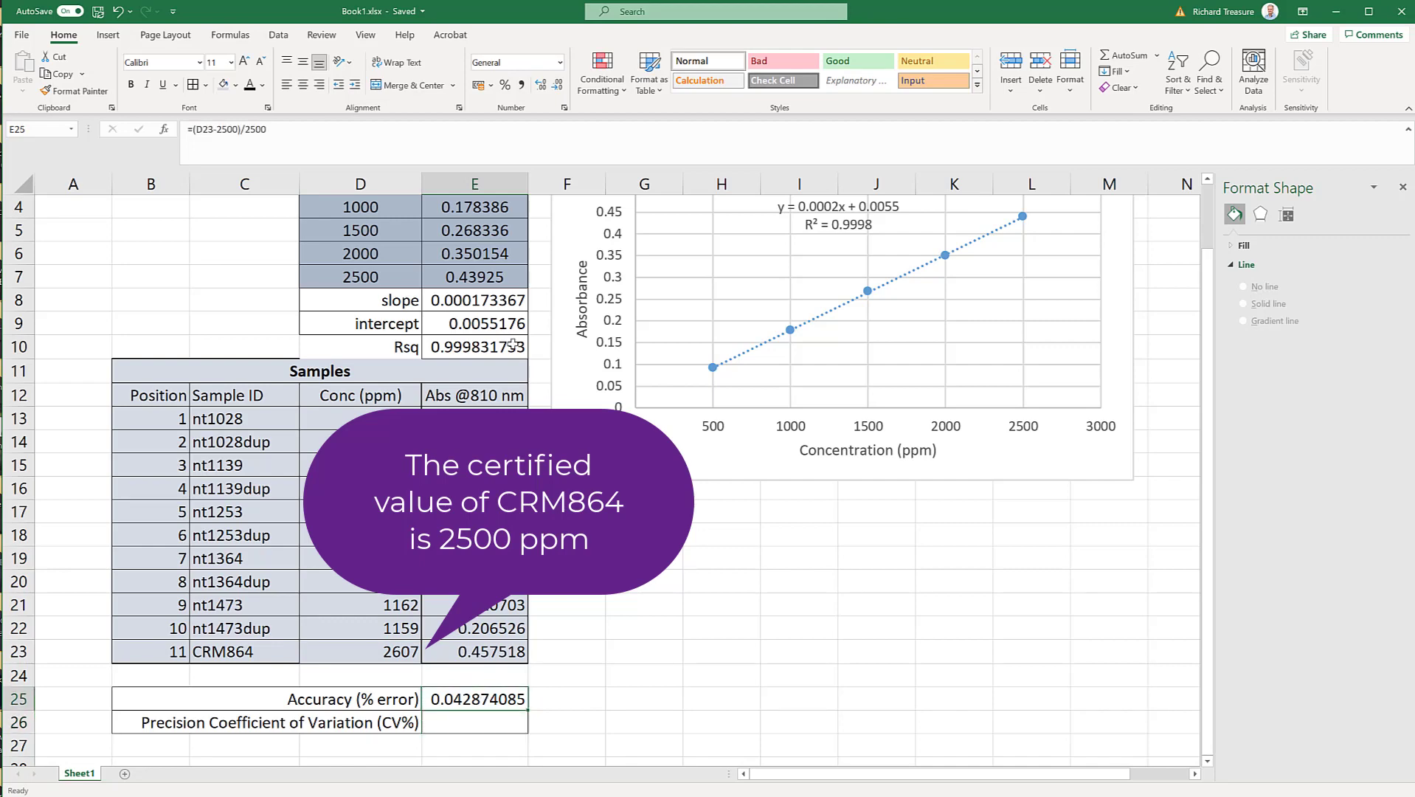
{"action": "left_click", "coordinate": [506, 85]}
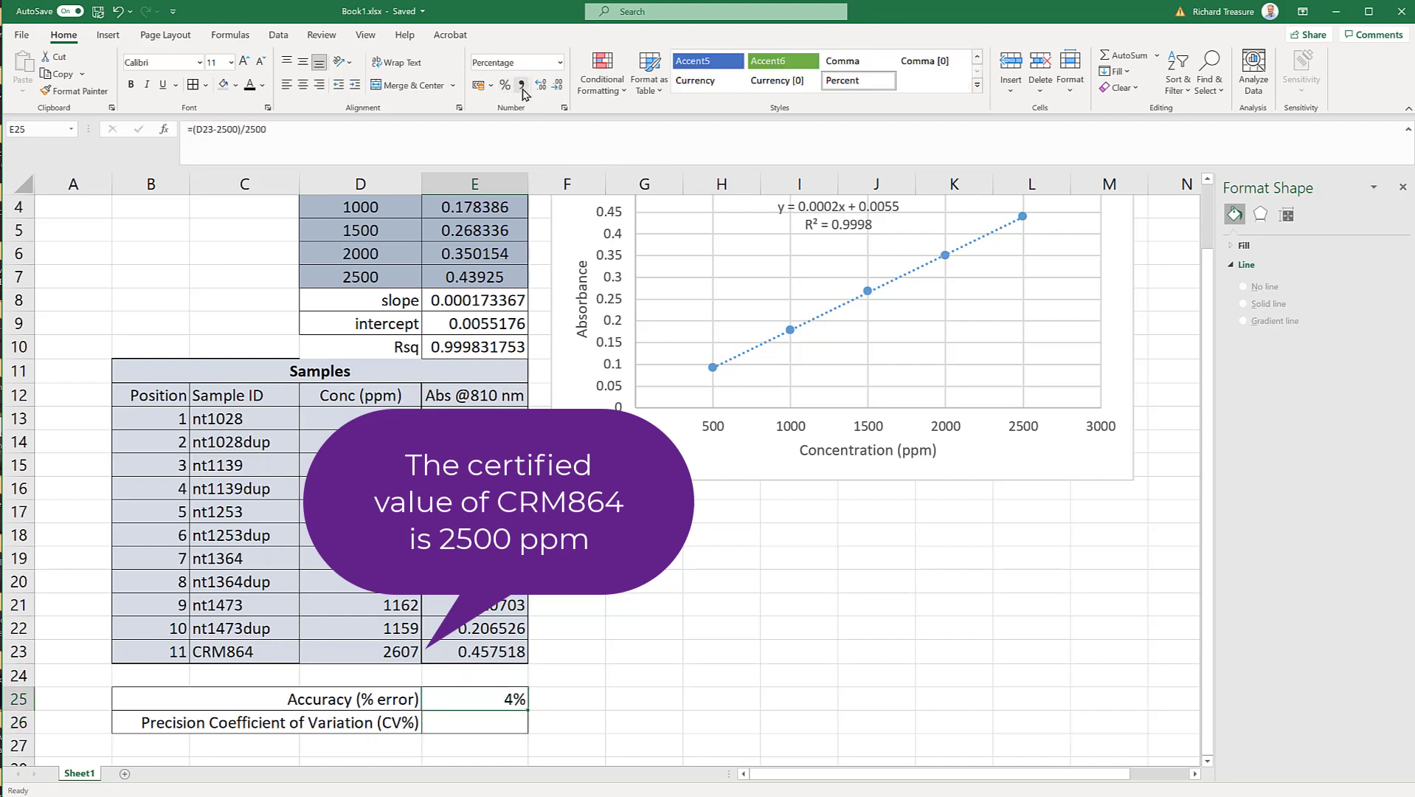
{"action": "left_click", "coordinate": [541, 85]}
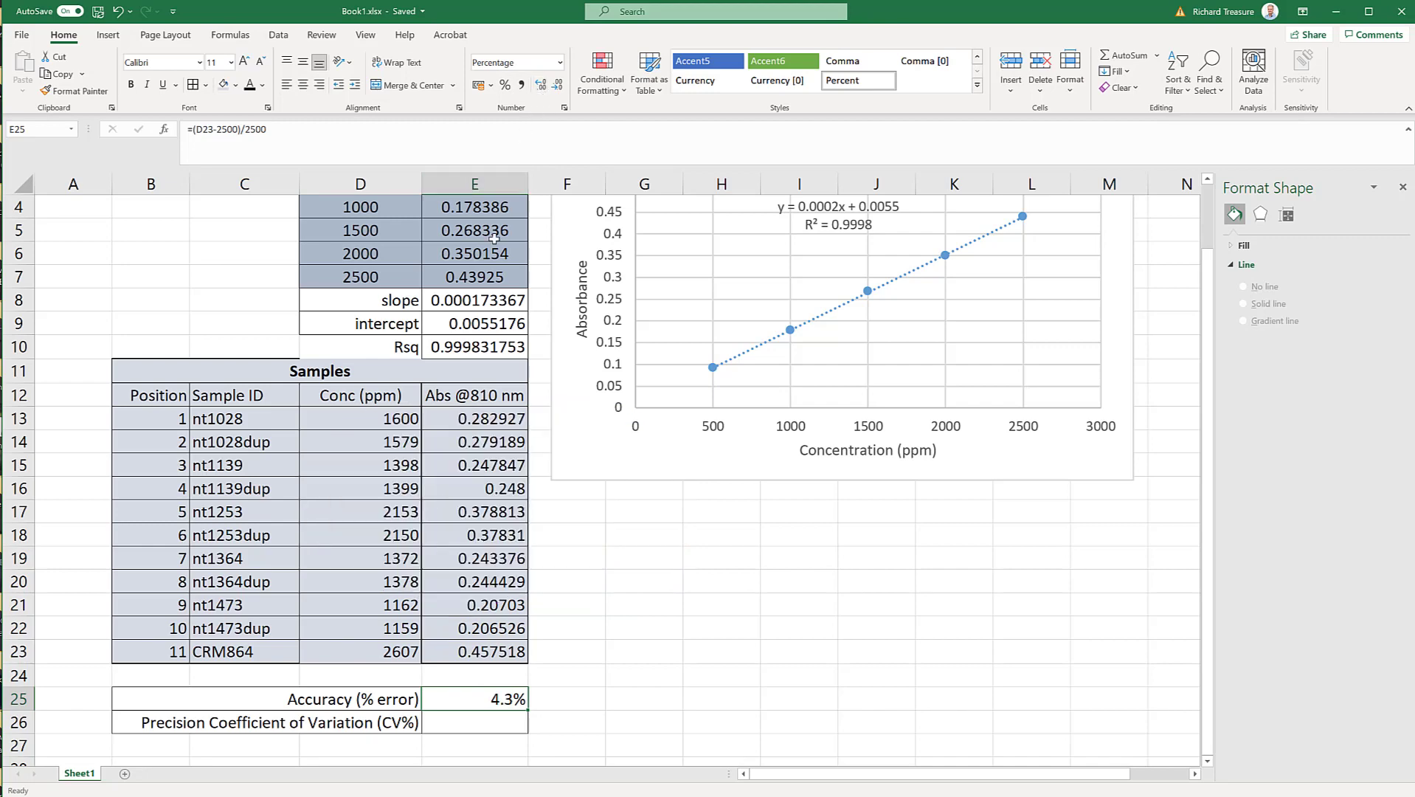
{"action": "left_click", "coordinate": [473, 720]}
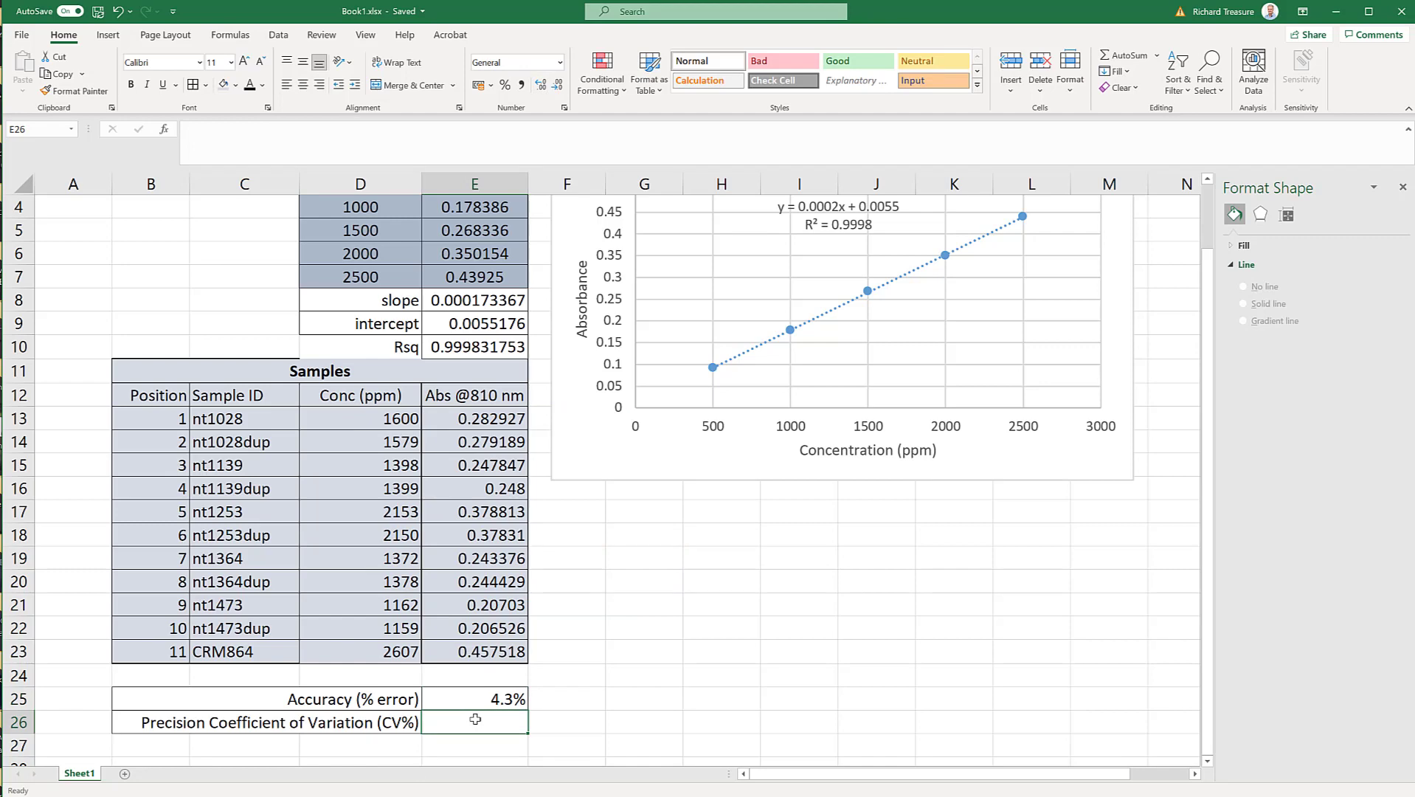
{"action": "type", "text": "-"}
{"action": "type", "text": "stde"}
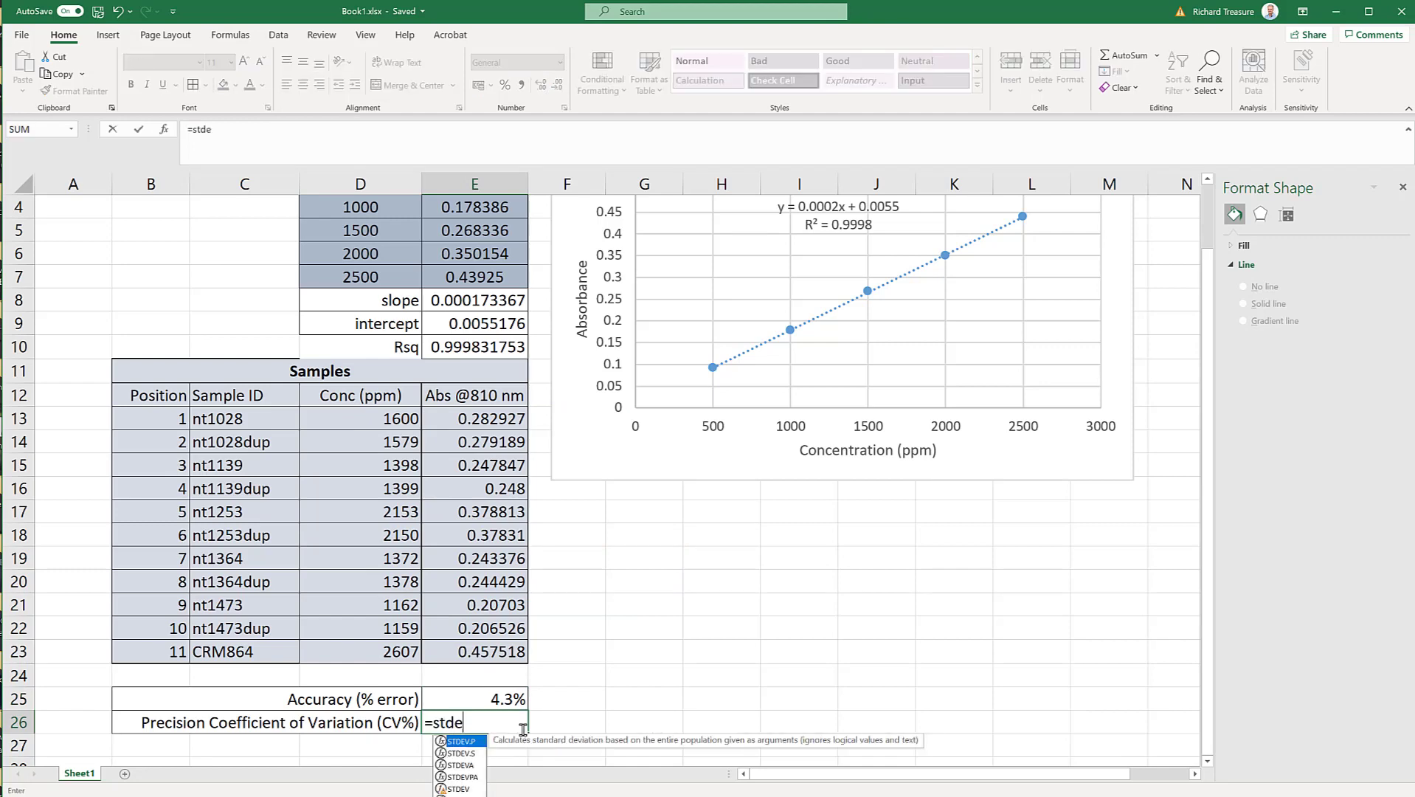
Enter =STDEV.S(D13:D14)/AVERAGE(D13:D14) in E26, giving 0.009592659
{"action": "double_click", "coordinate": [459, 753]}
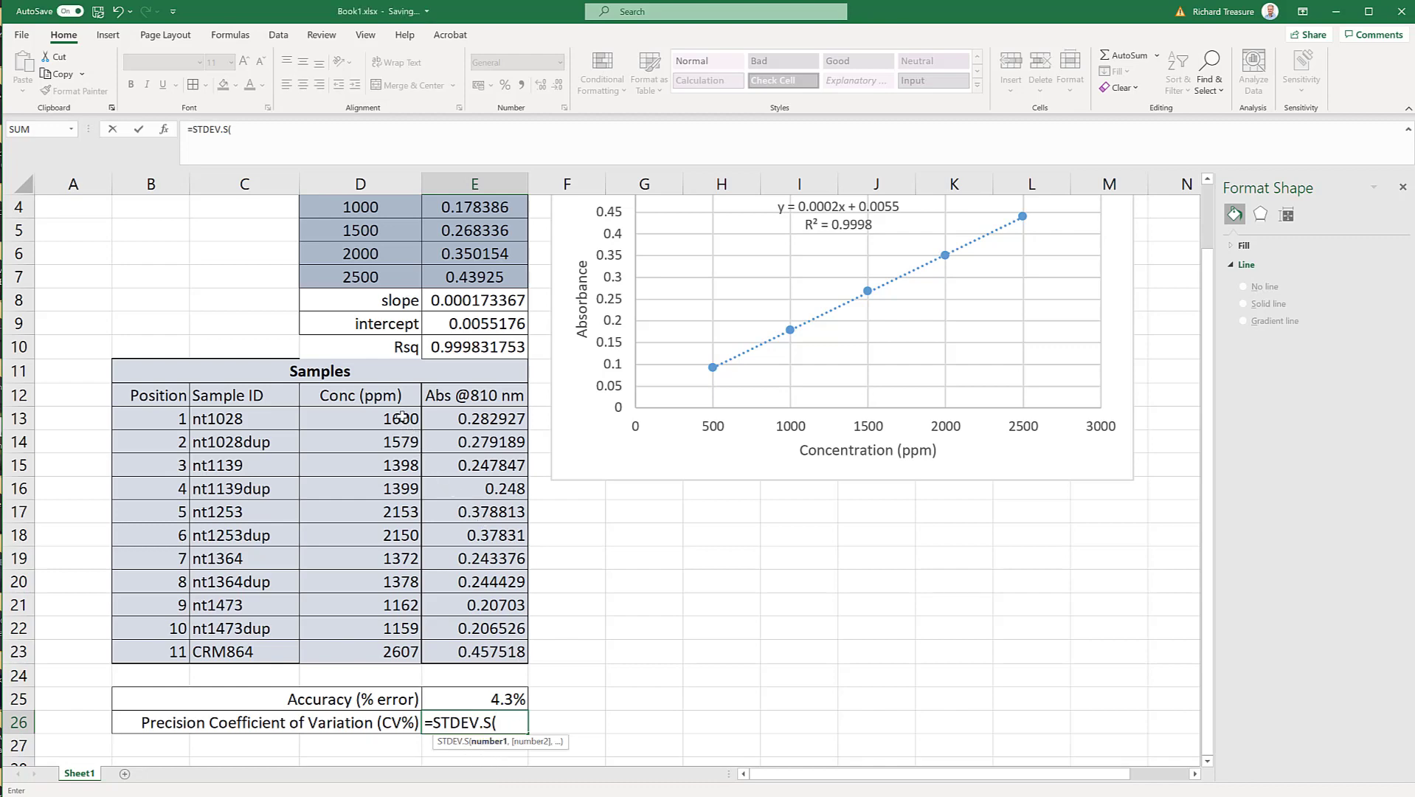
{"action": "left_click_drag", "start_coordinate": [401, 418], "coordinate": [401, 441]}
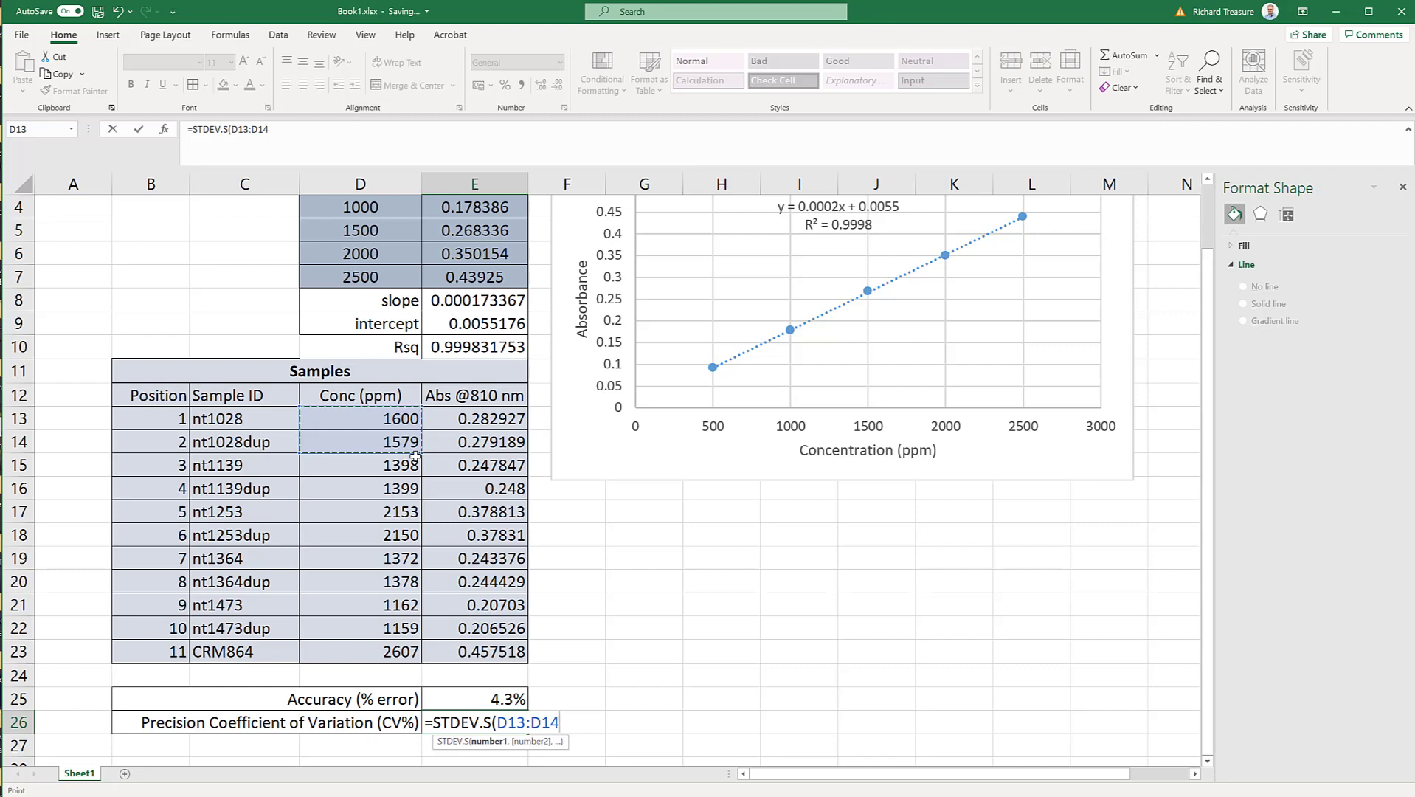
{"action": "type", "text": ")/"}
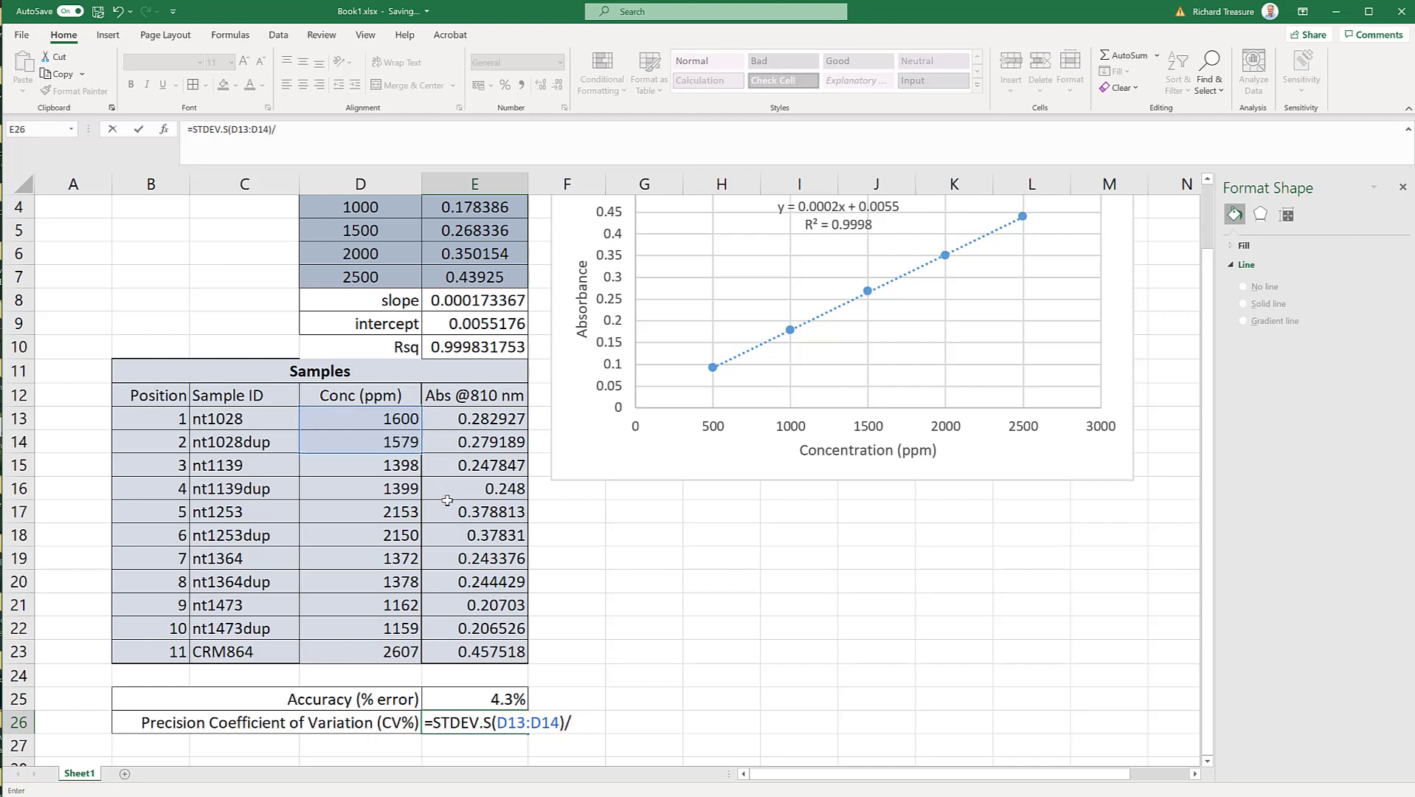
{"action": "type", "text": "av"}
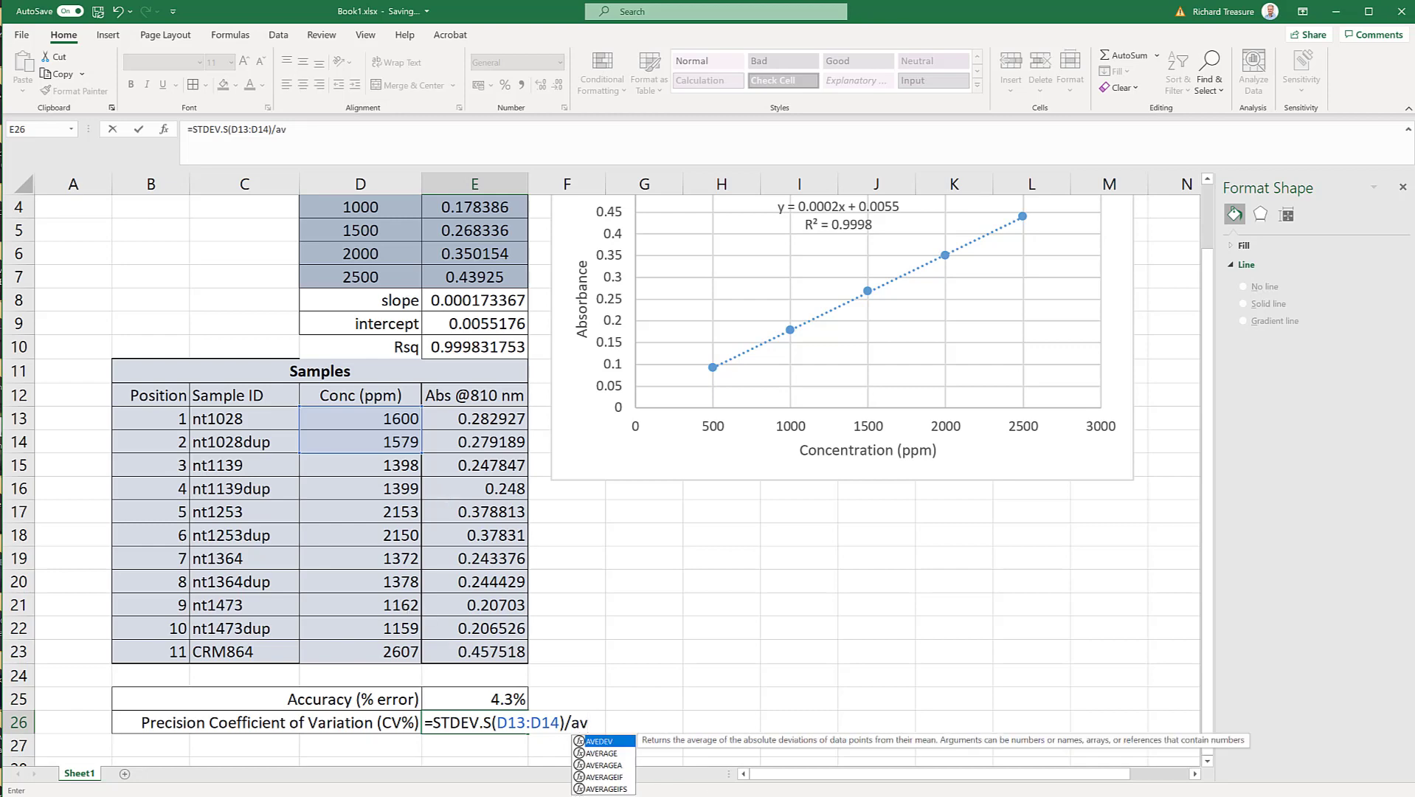
{"action": "double_click", "coordinate": [598, 754]}
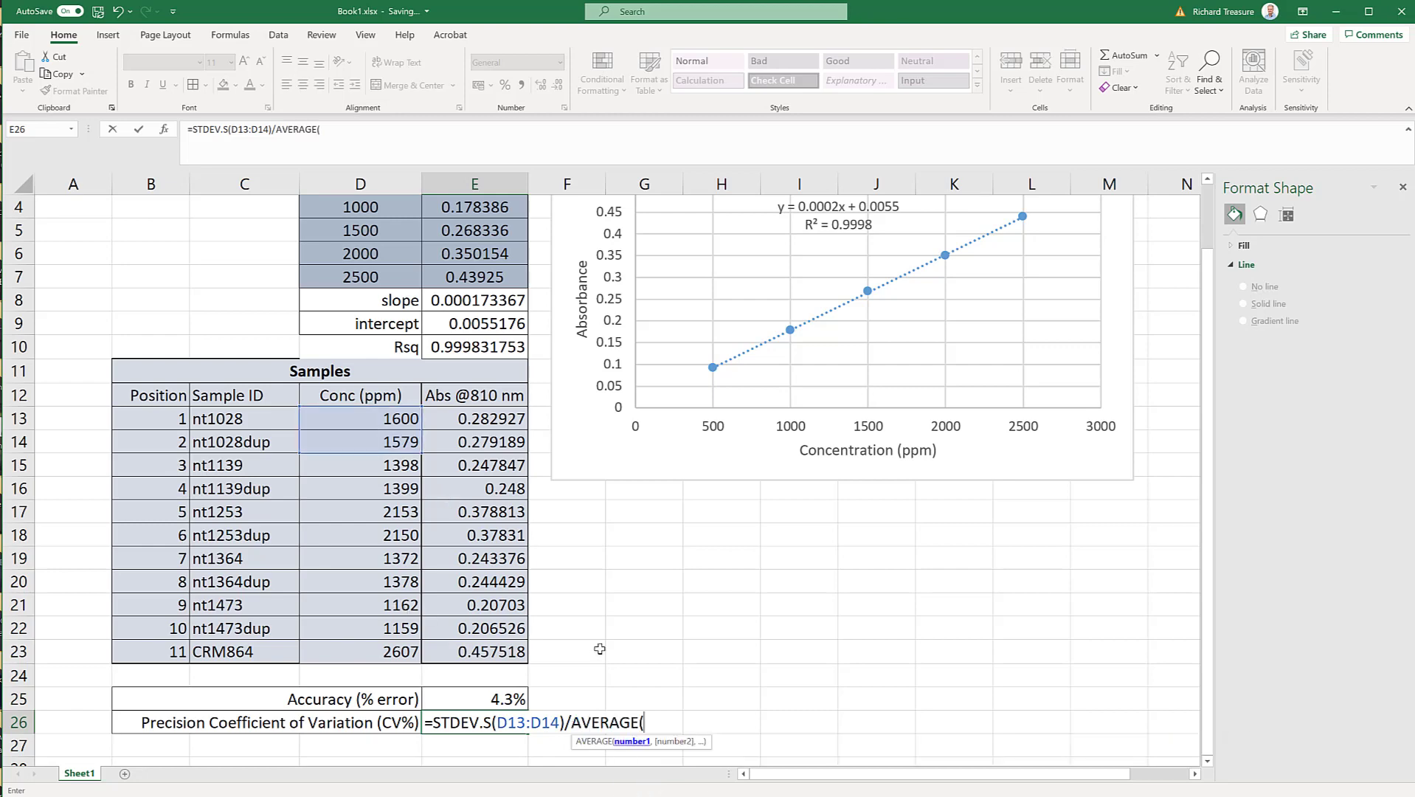
{"action": "left_click_drag", "start_coordinate": [376, 418], "coordinate": [376, 441]}
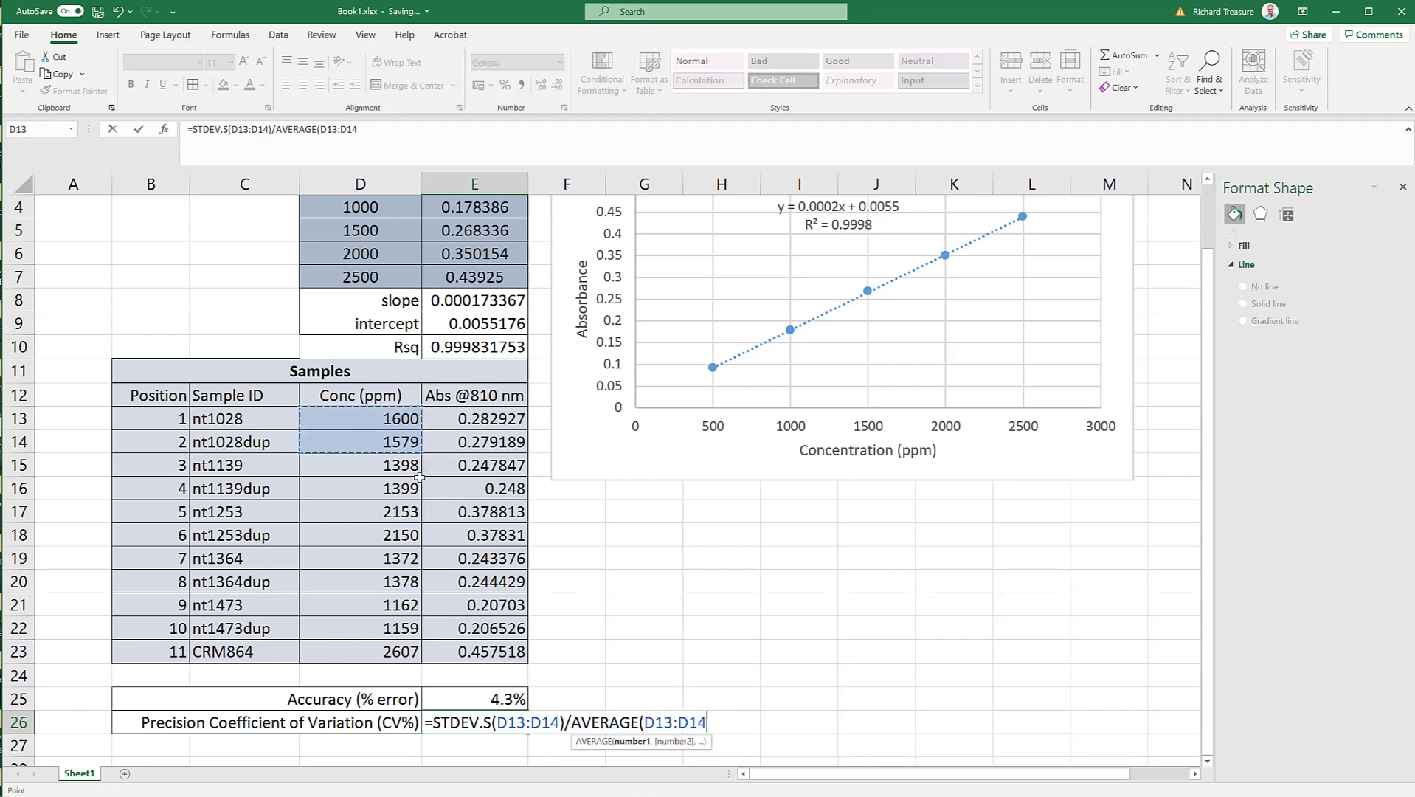
{"action": "type", "text": ")"}
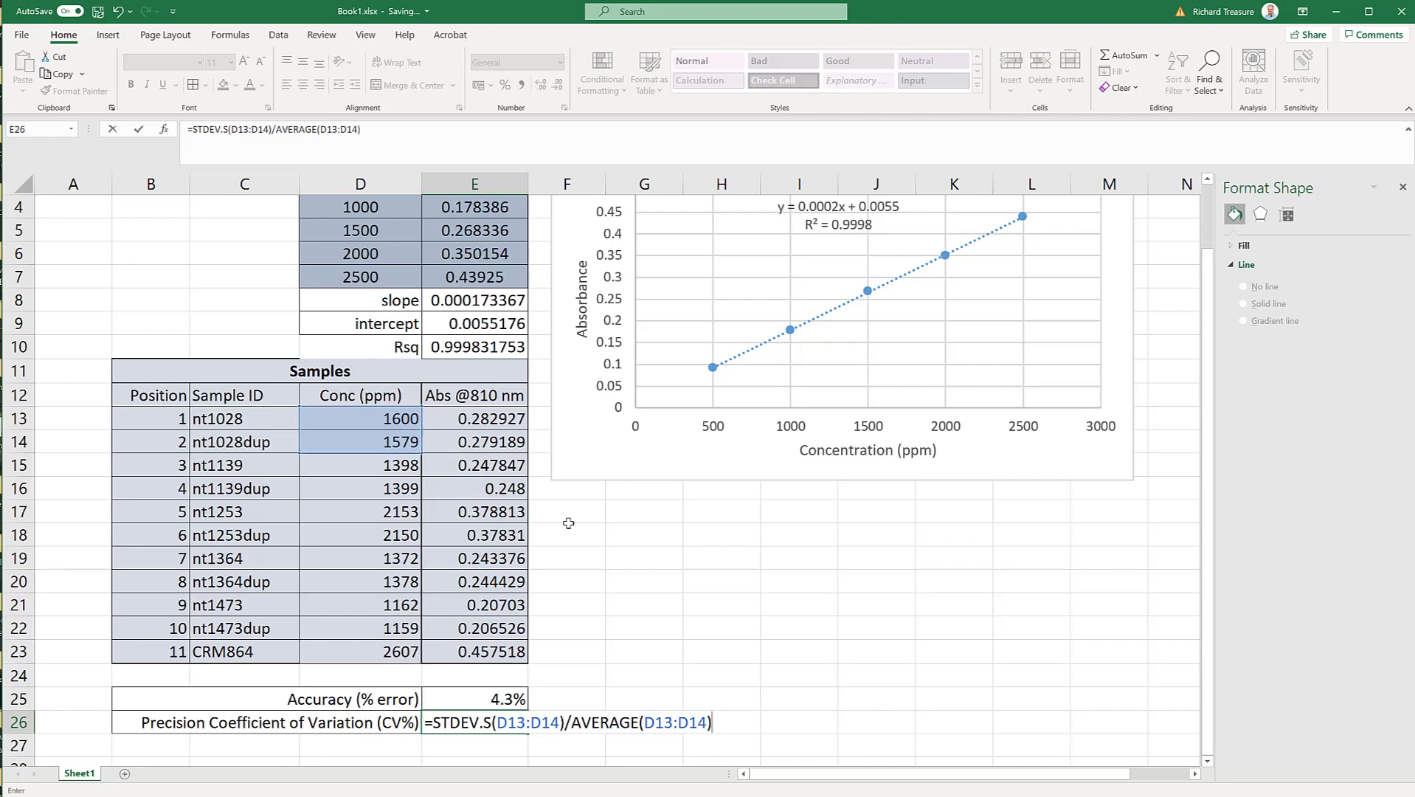
{"action": "key", "text": "Return"}
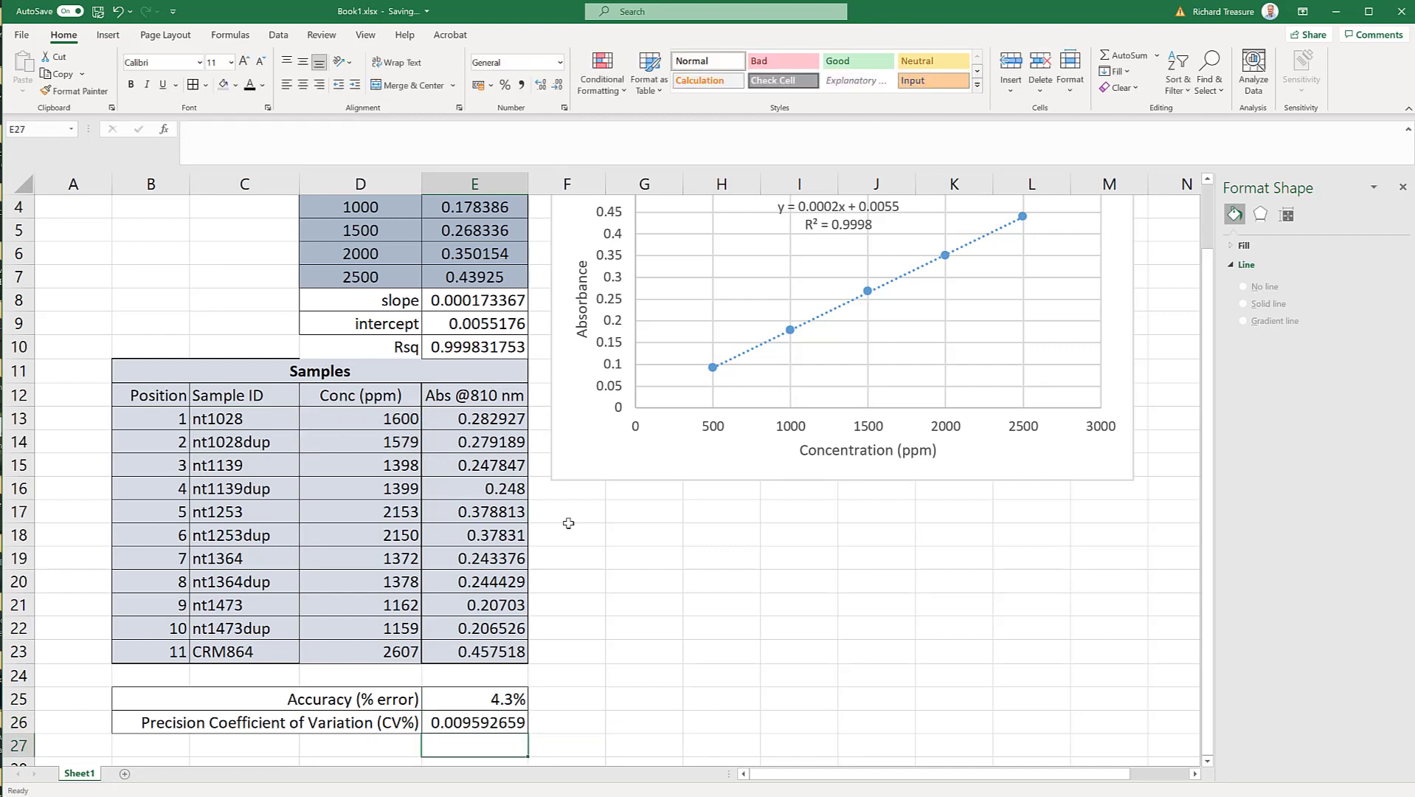
Format the CV result in E26 as a one-decimal percentage, 1.0%
{"action": "left_click", "coordinate": [475, 723]}
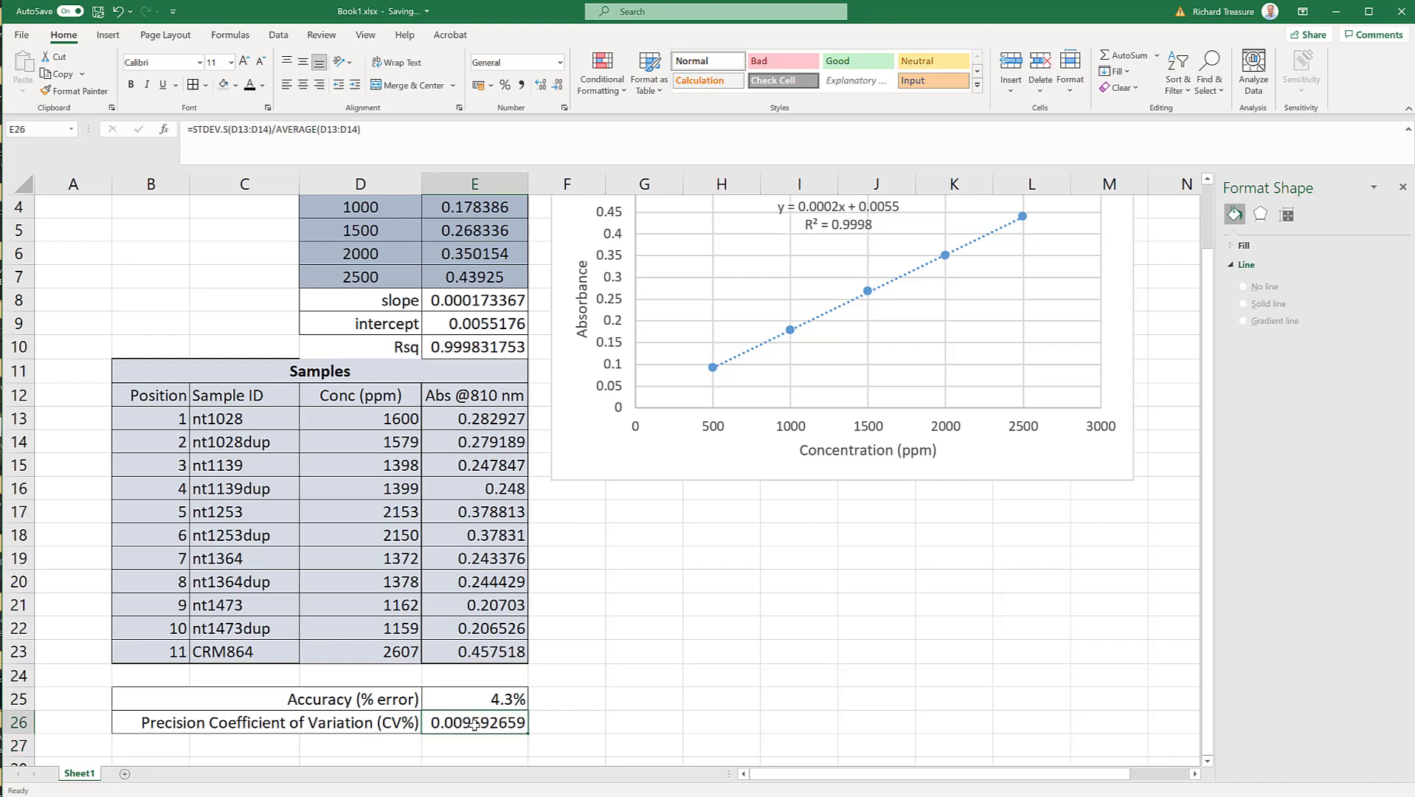
{"action": "left_click", "coordinate": [541, 87]}
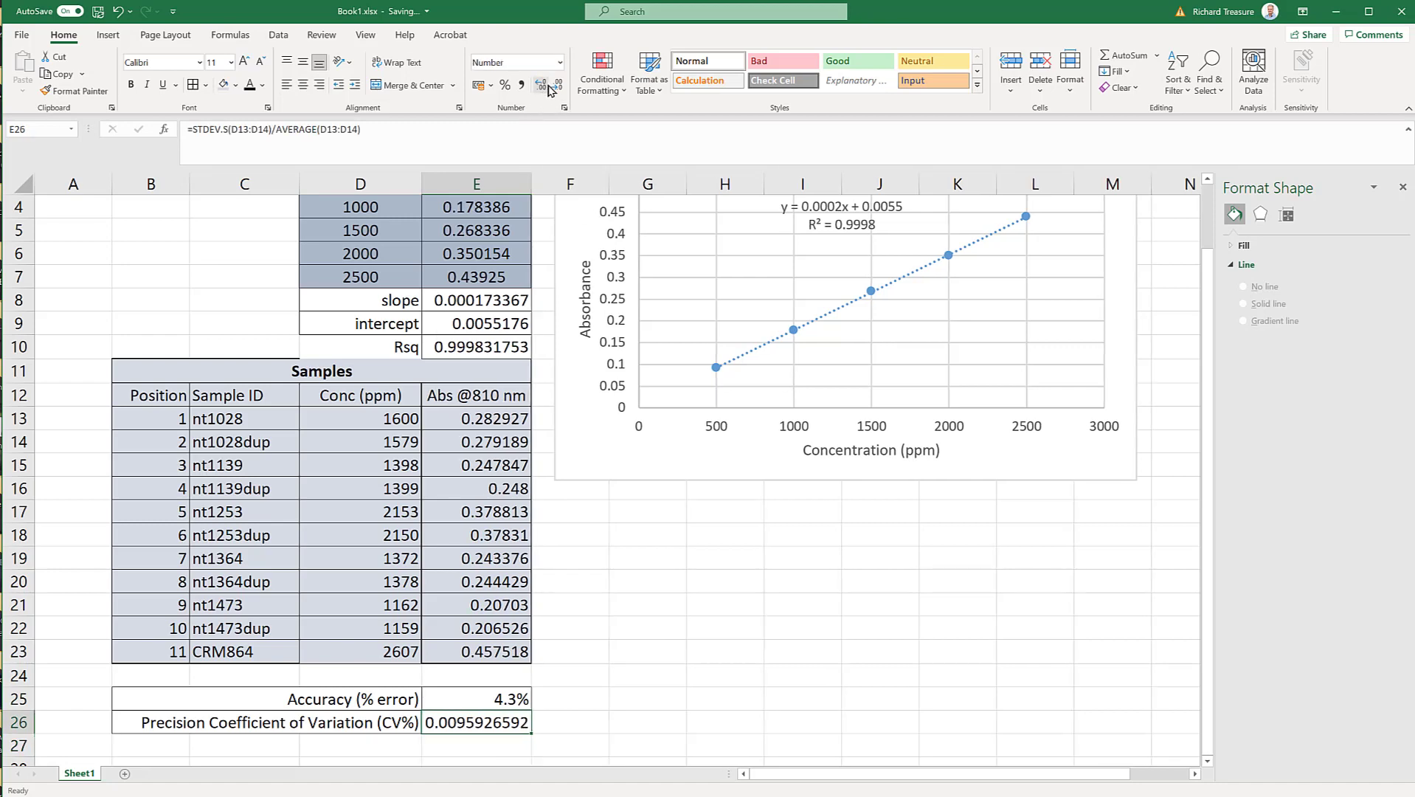
{"action": "left_click", "coordinate": [506, 85]}
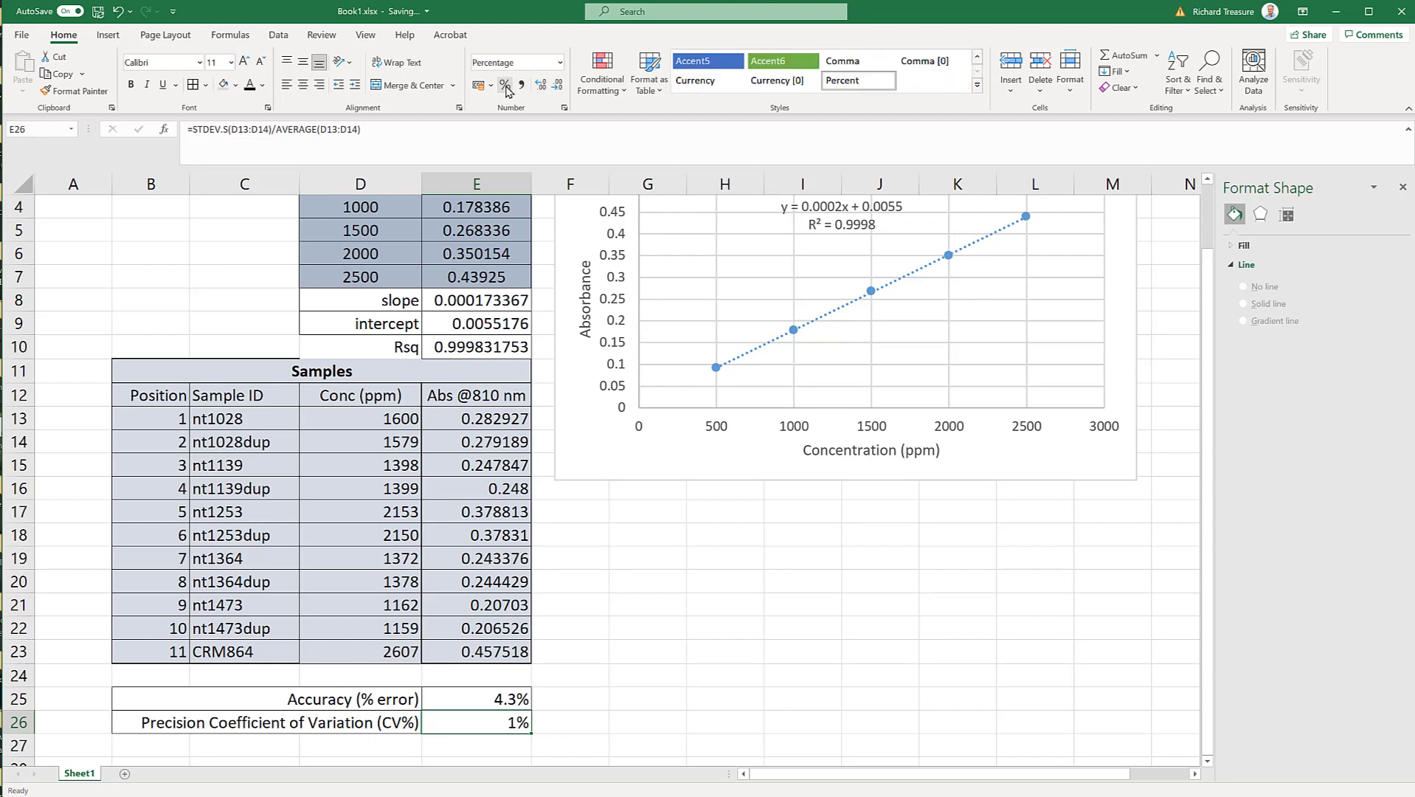
{"action": "left_click", "coordinate": [541, 87]}
Add colons after the Precision and Accuracy labels in B26 and B25
{"action": "double_click", "coordinate": [231, 724]}
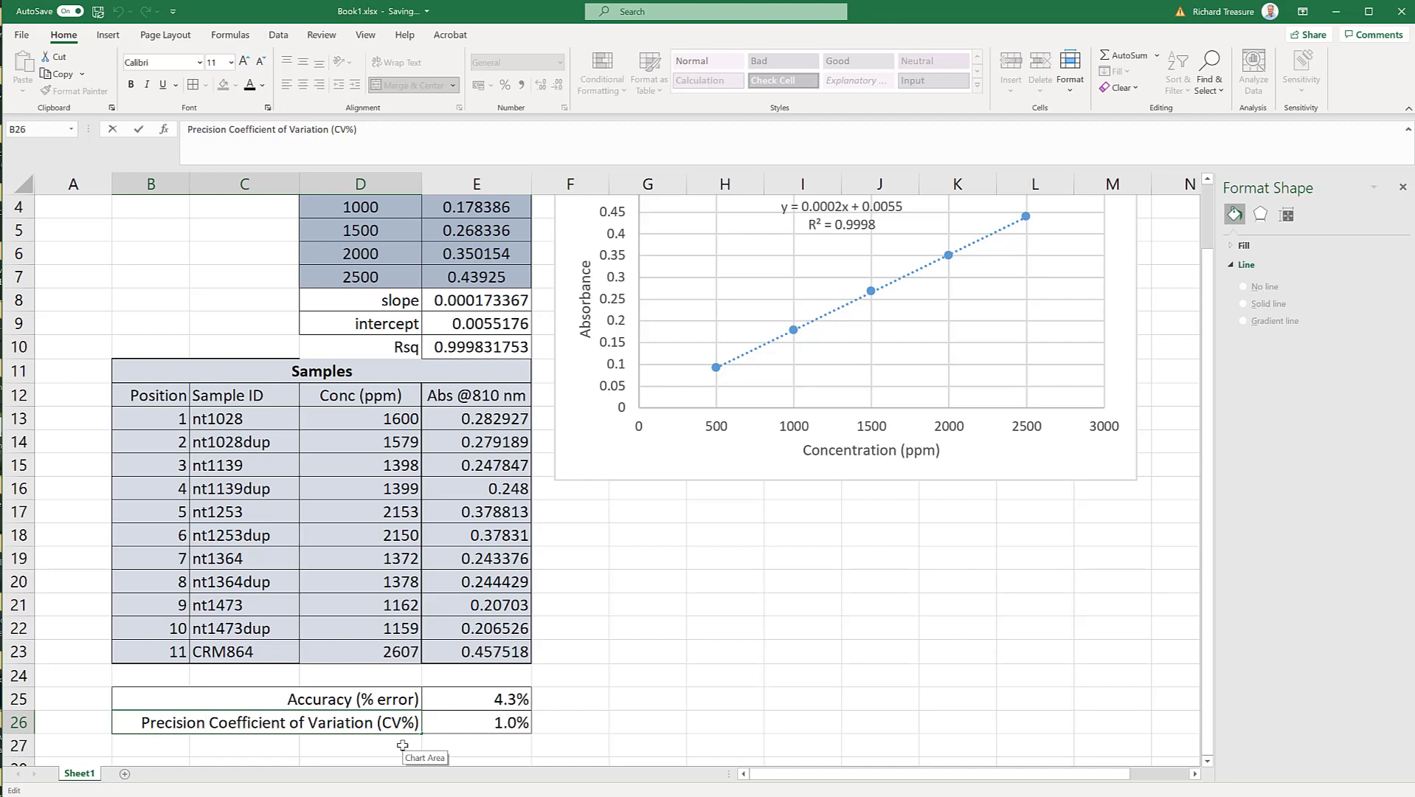
{"action": "type", "text": ":"}
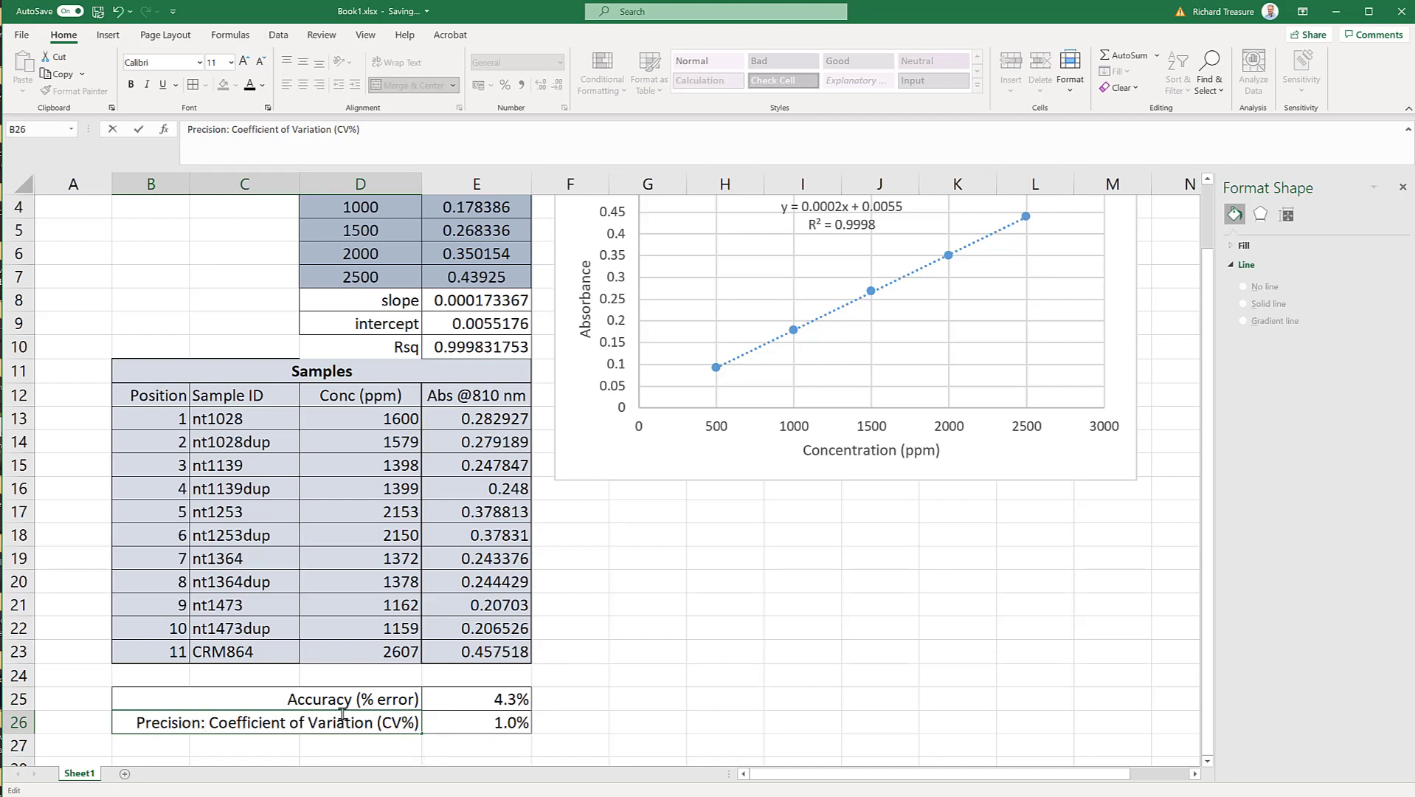
{"action": "left_click", "coordinate": [352, 698]}
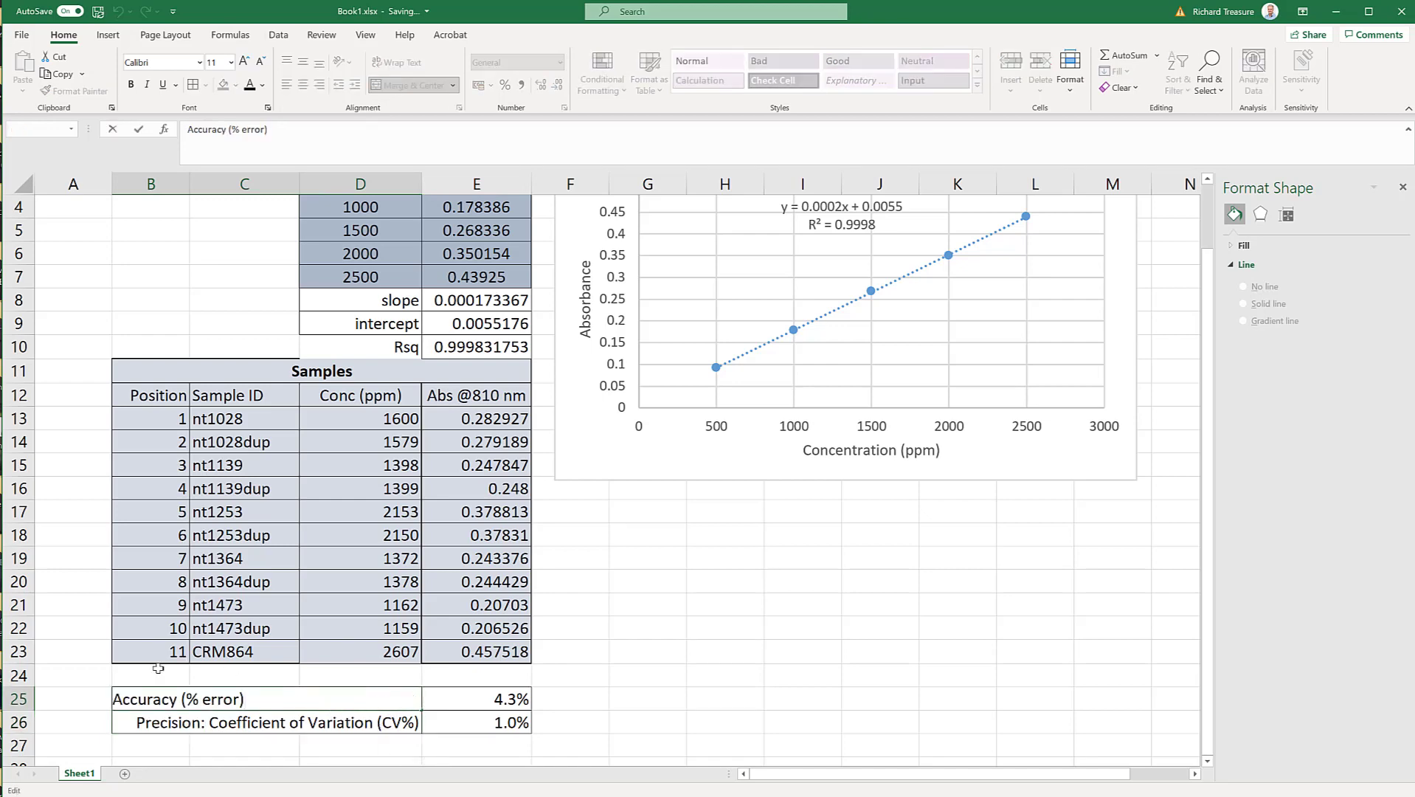
{"action": "double_click", "coordinate": [180, 697]}
{"action": "type", "text": ":"}
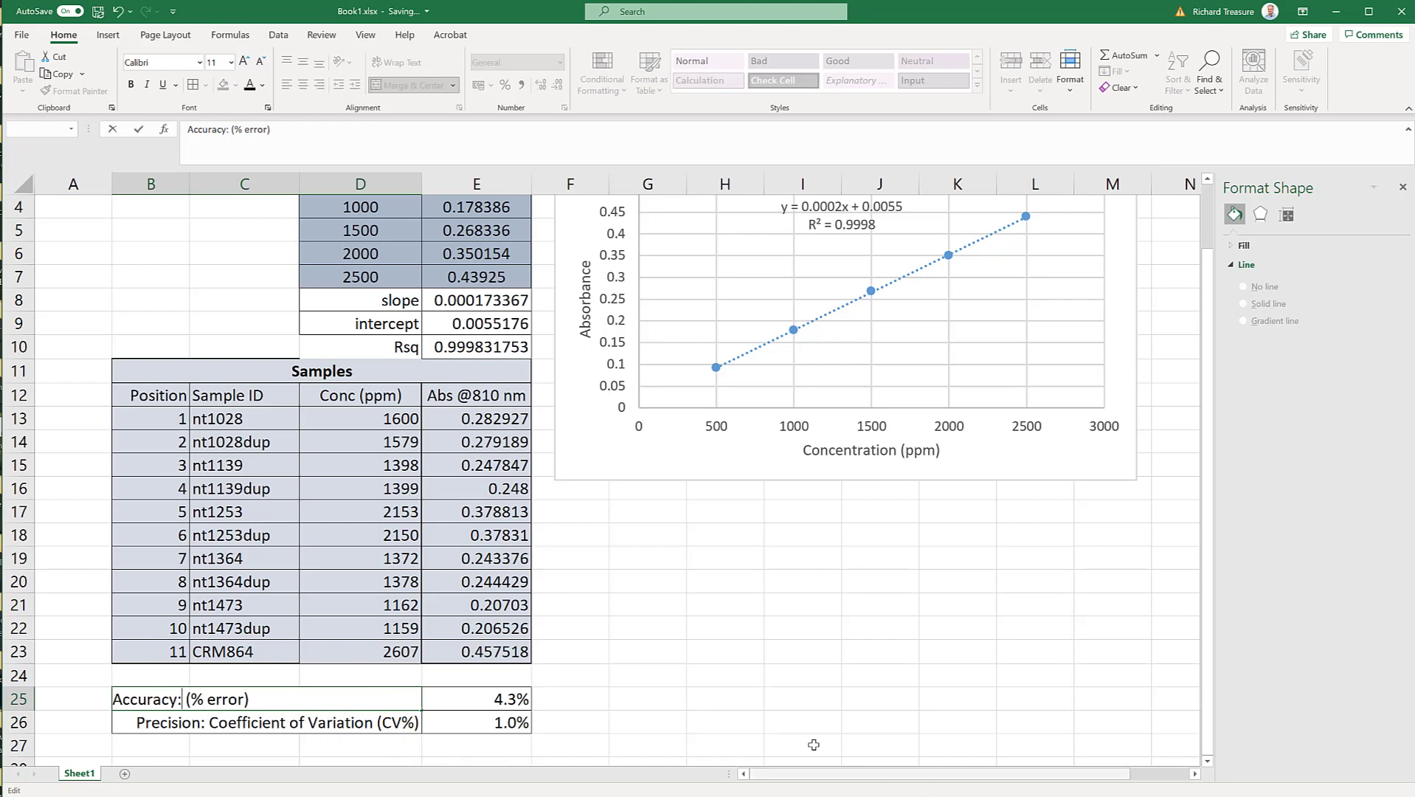
{"action": "left_click", "coordinate": [510, 698]}
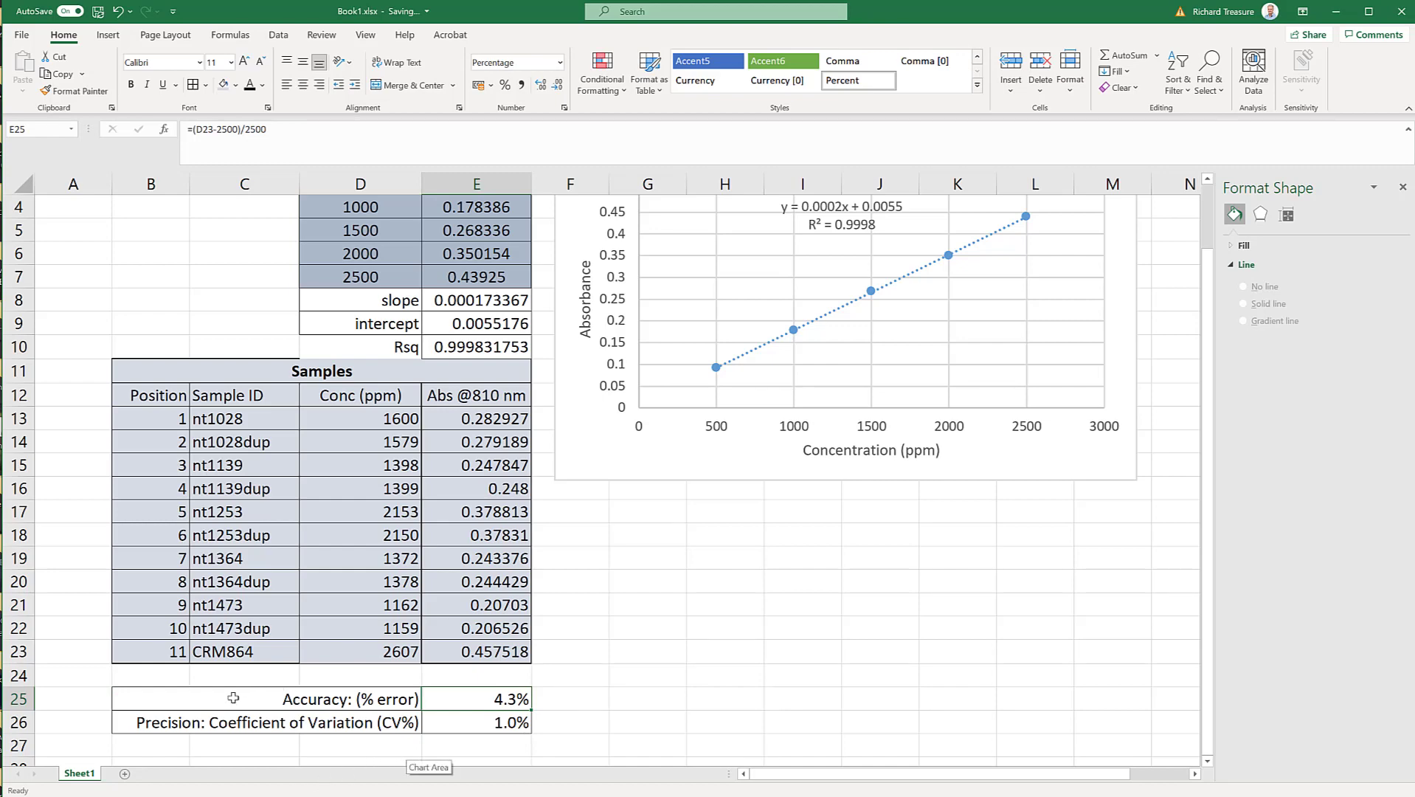
Put a thick outside border around the result rows B25:E26
{"action": "left_click_drag", "start_coordinate": [232, 697], "coordinate": [442, 722]}
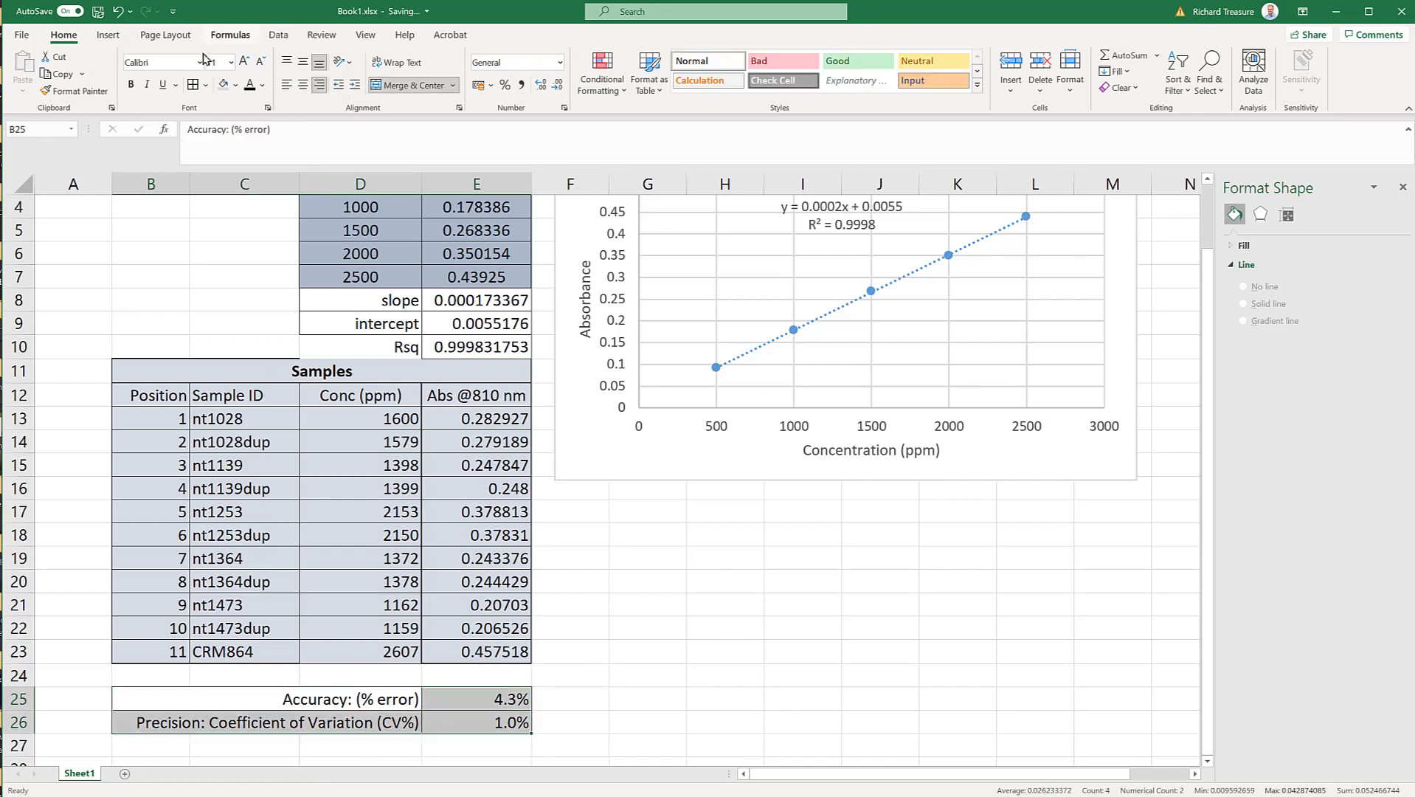
{"action": "left_click", "coordinate": [206, 85]}
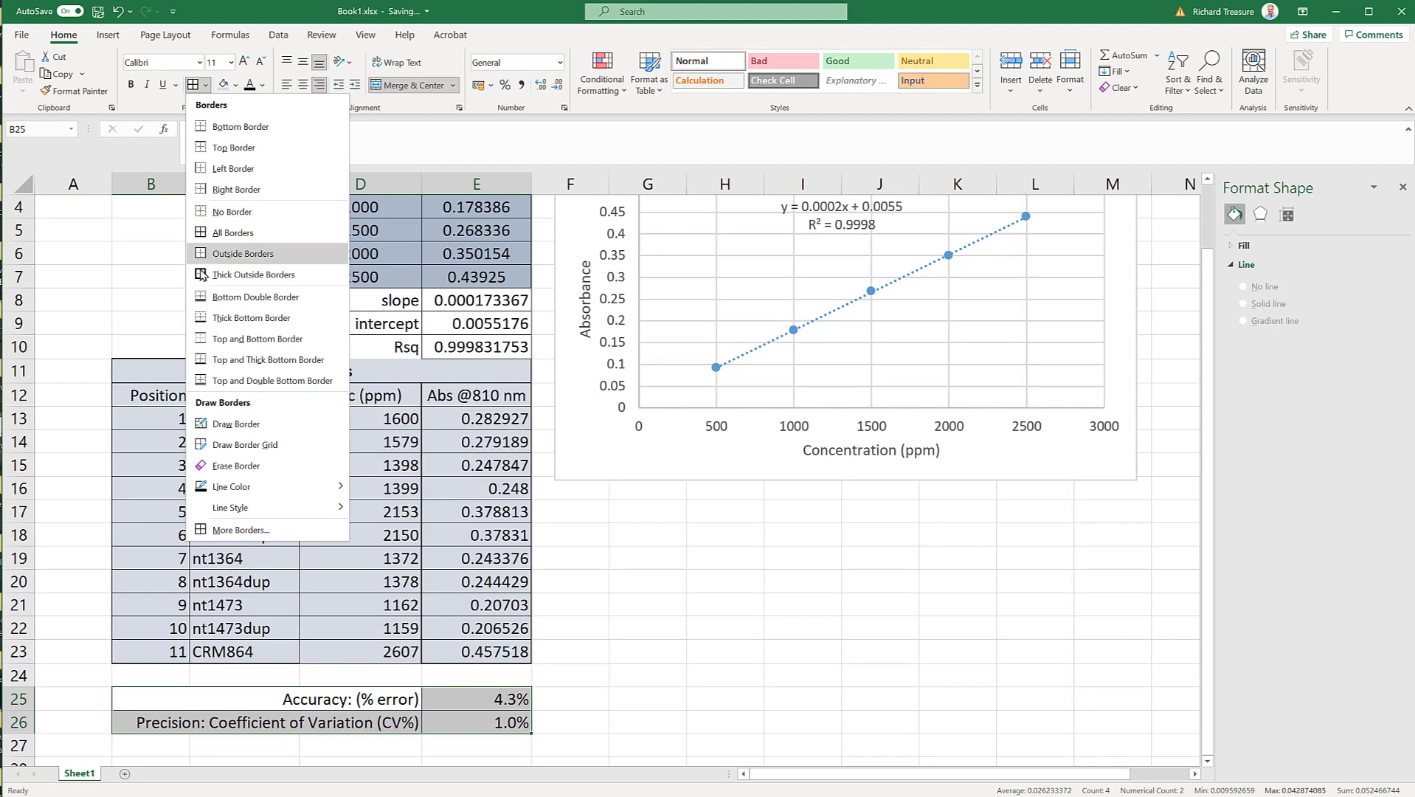
{"action": "left_click", "coordinate": [253, 275]}
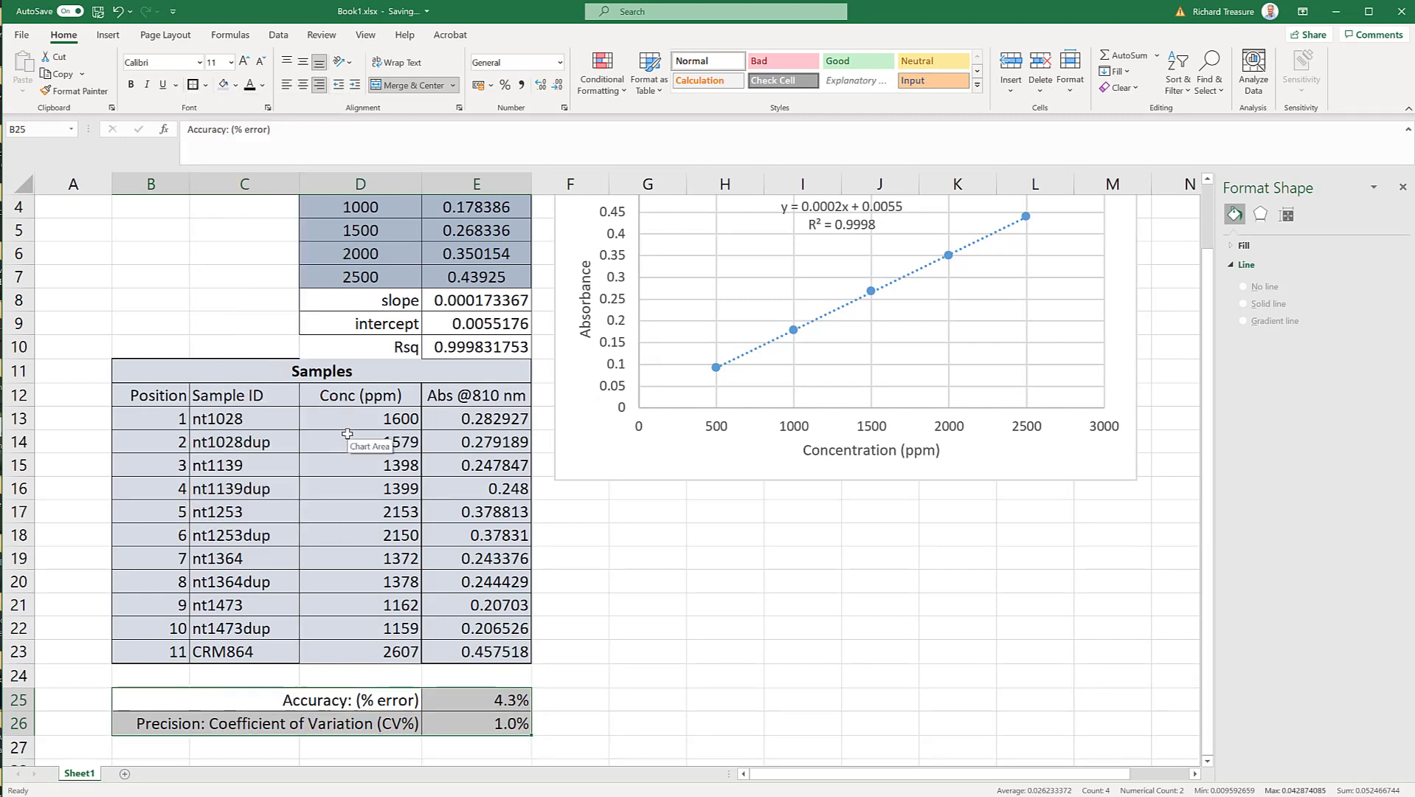